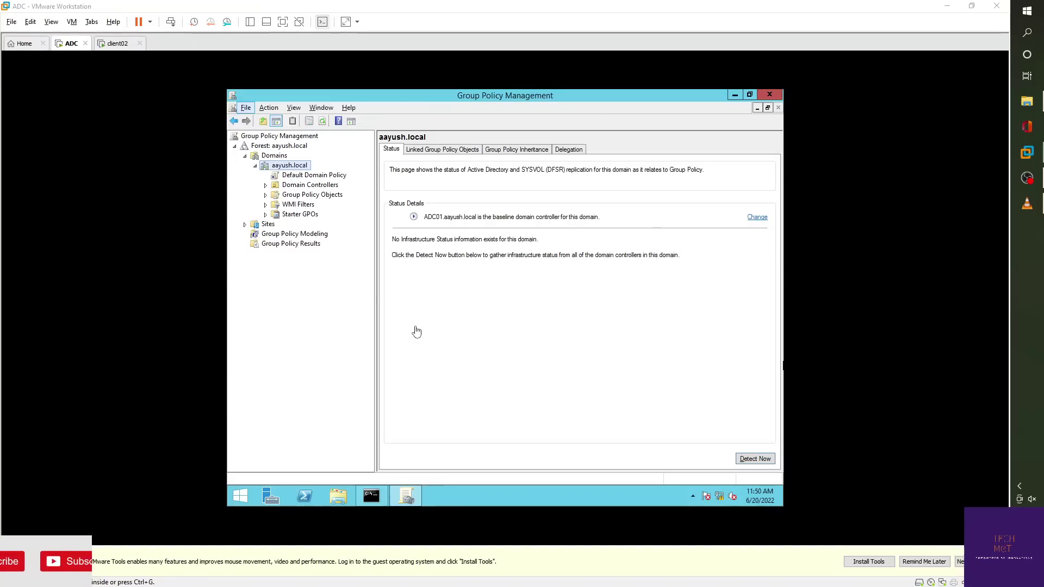
# Capture input in the server VM and bring Group Policy Management back to the front.
pyautogui.click(416, 331)
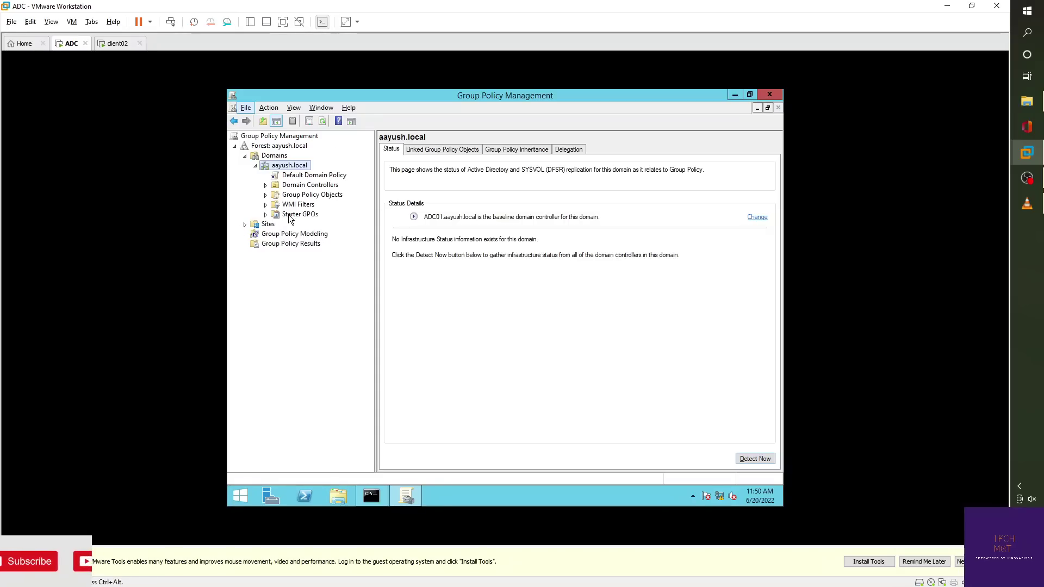
pyautogui.click(798, 69)
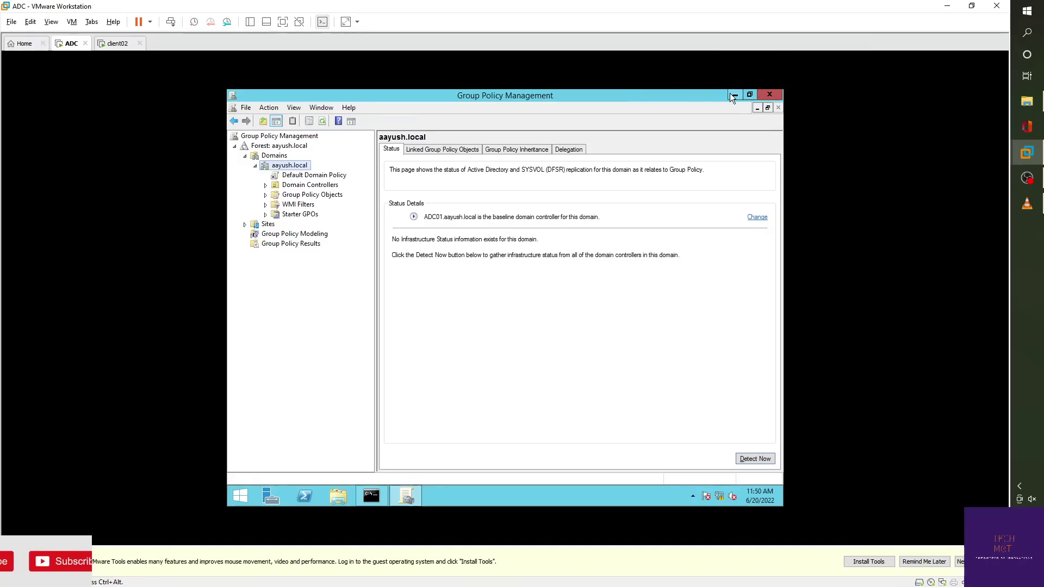
pyautogui.click(735, 95)
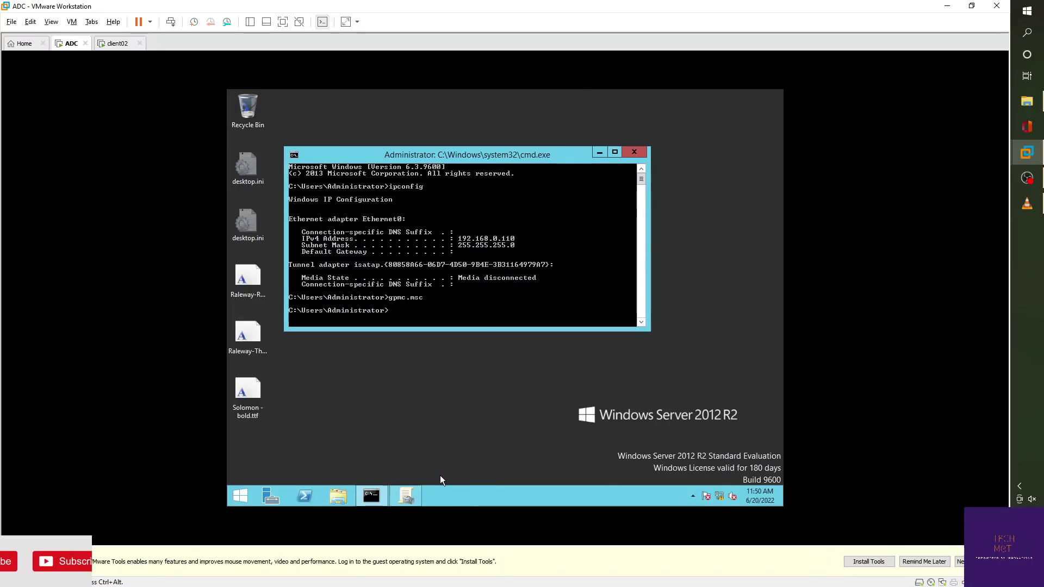
pyautogui.click(412, 499)
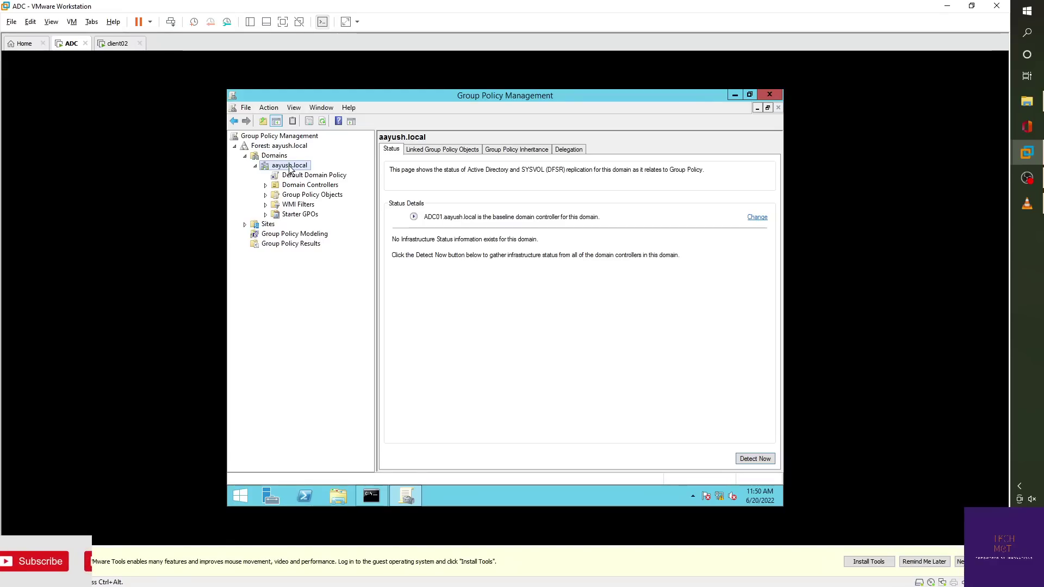
# Create a GPO named raelway linked to the aayush.local domain.
pyautogui.rightClick(290, 171)
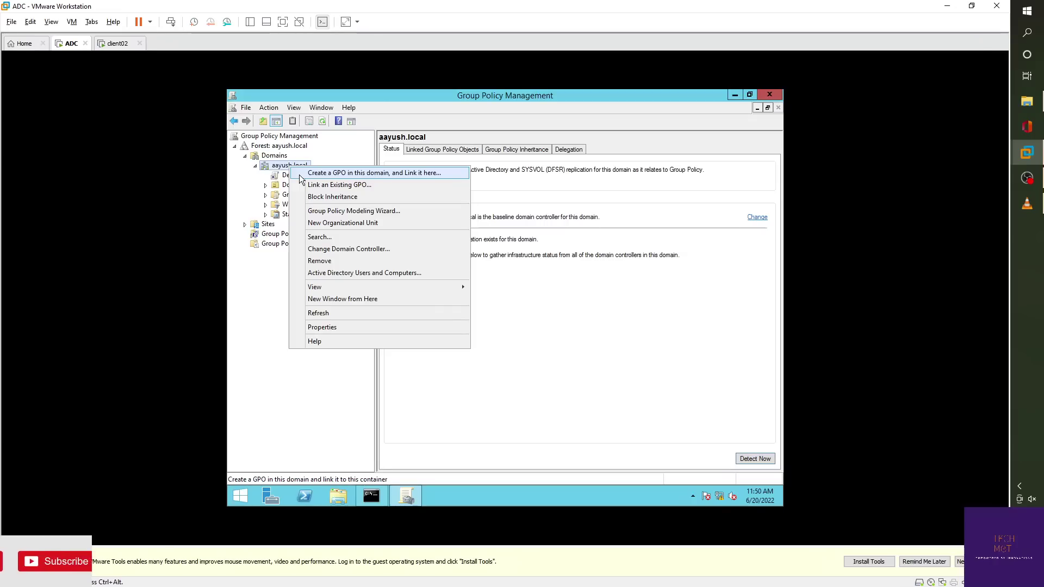
pyautogui.click(305, 173)
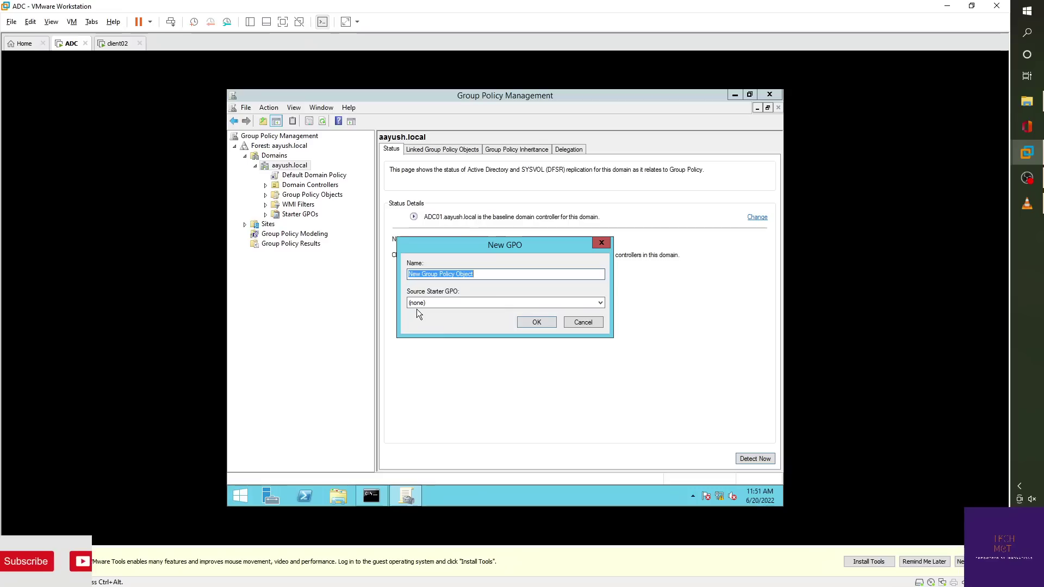
pyautogui.write('raleway')
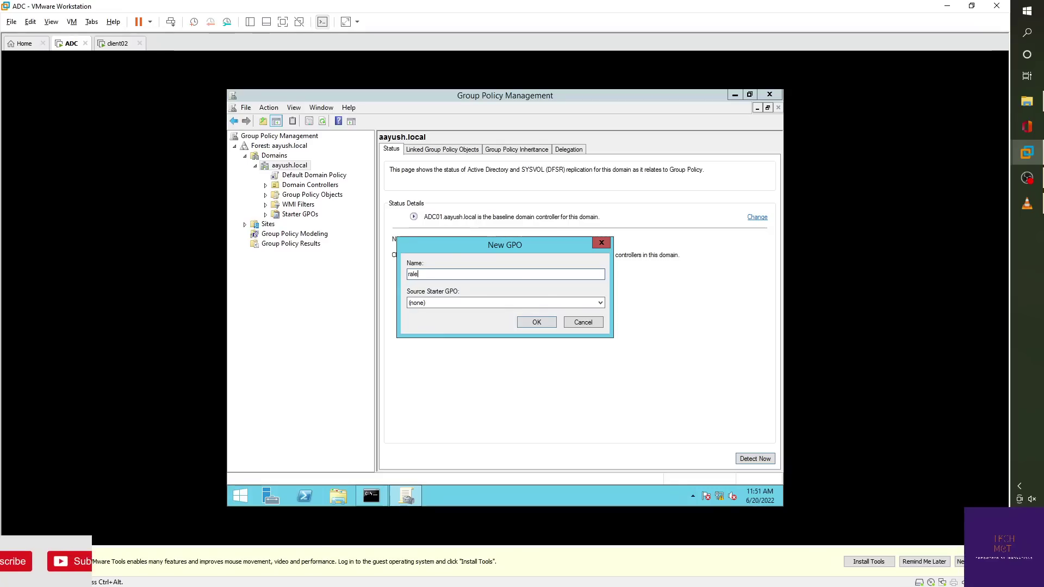
pyautogui.write('_')
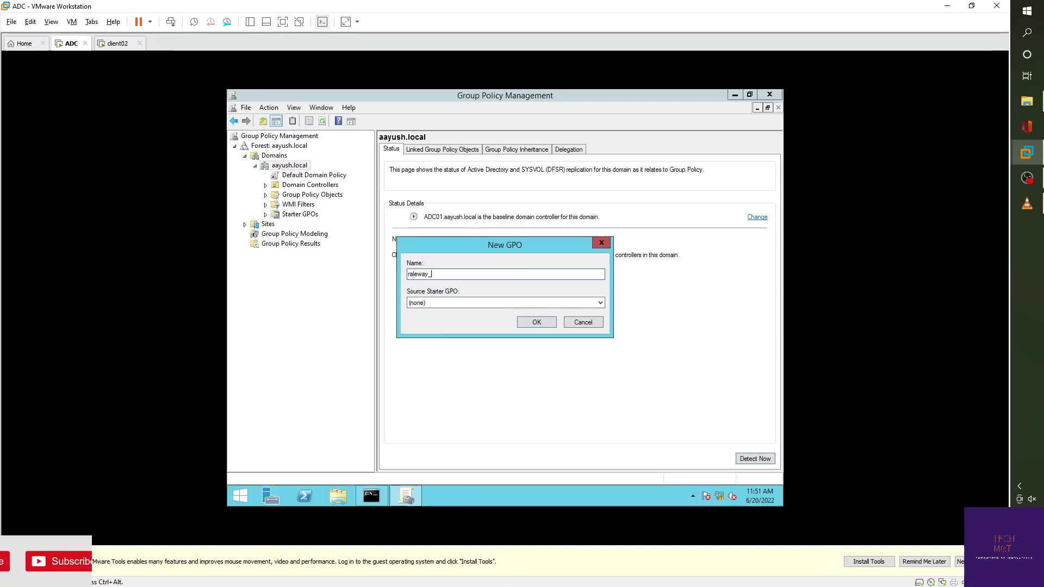
pyautogui.write('font')
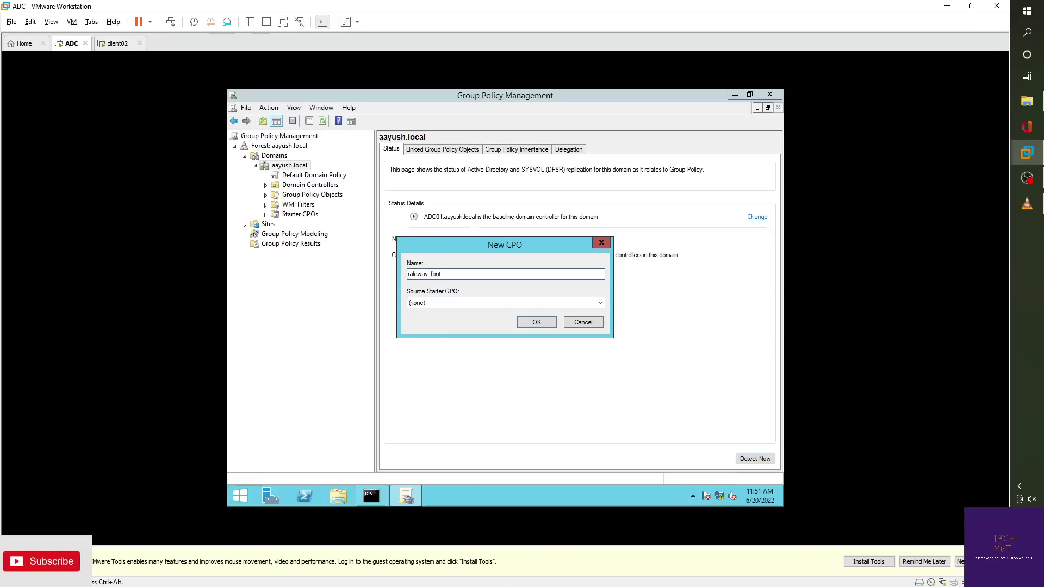
pyautogui.press('Return')
pyautogui.press('Return')
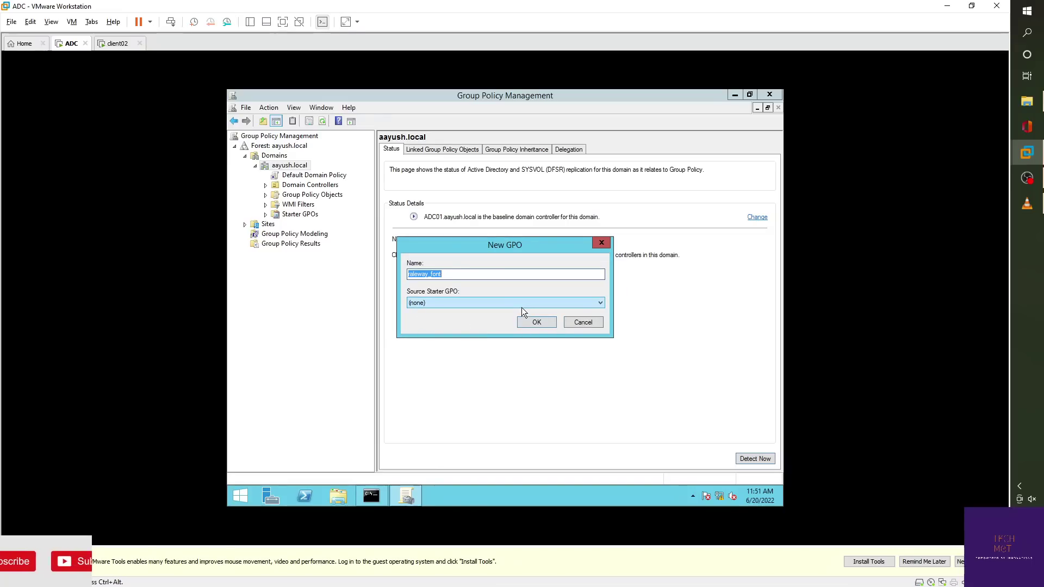
pyautogui.write('r')
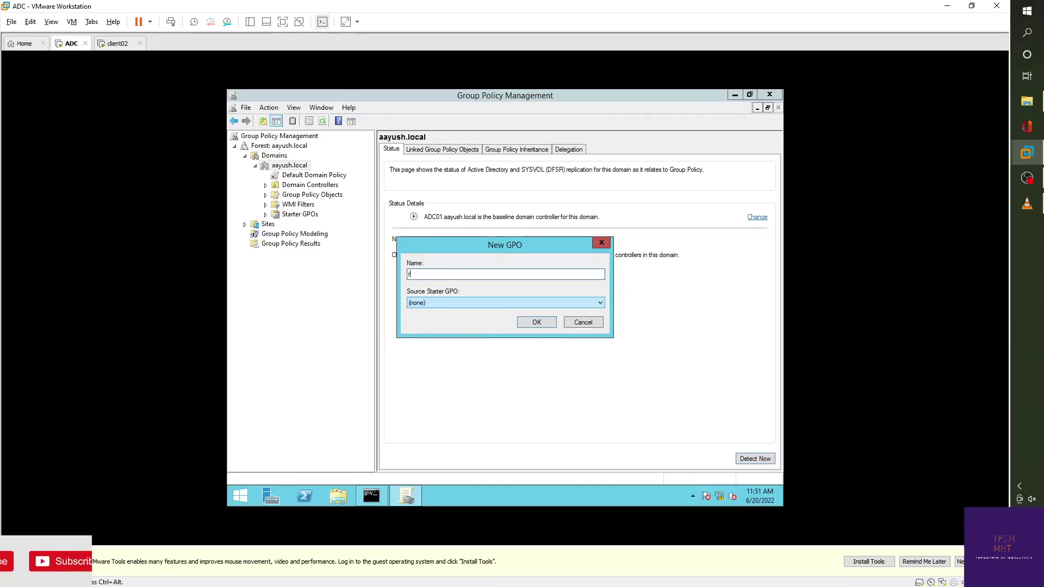
pyautogui.write('aelwa')
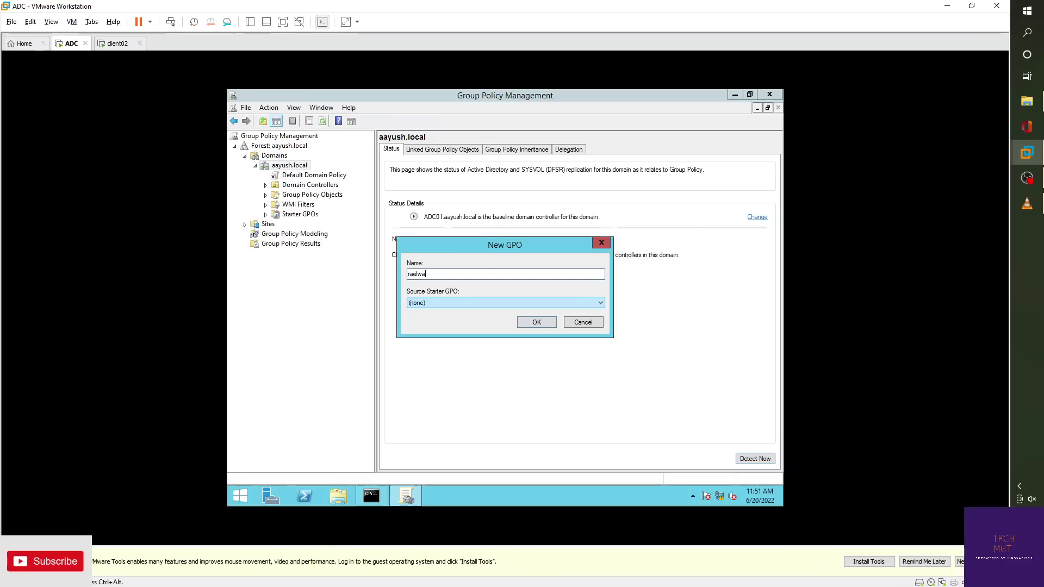
pyautogui.write('y')
pyautogui.press('Return')
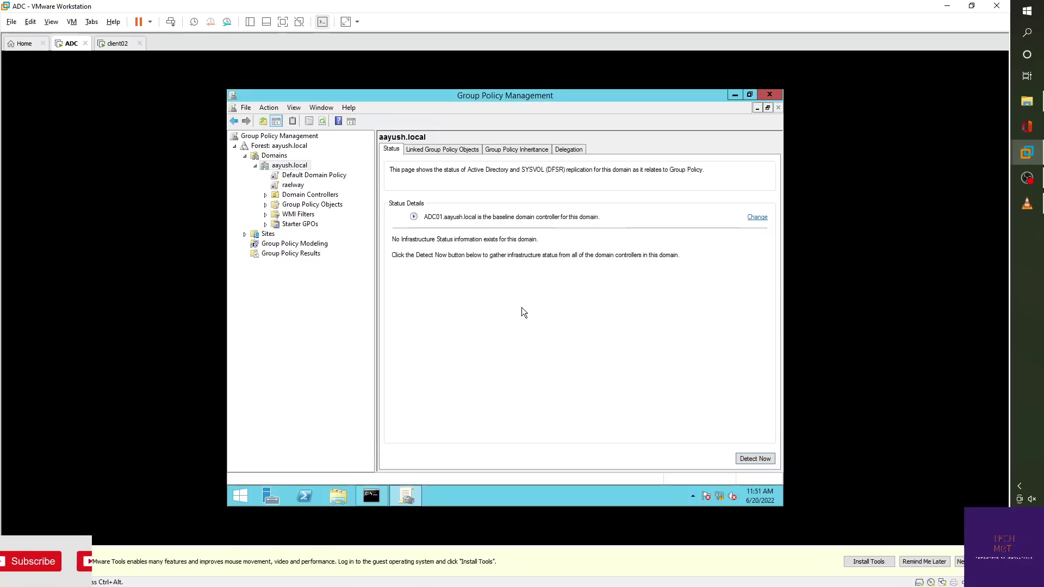
# Toggle the raelway link's Link Enabled off and back on.
pyautogui.click(288, 187)
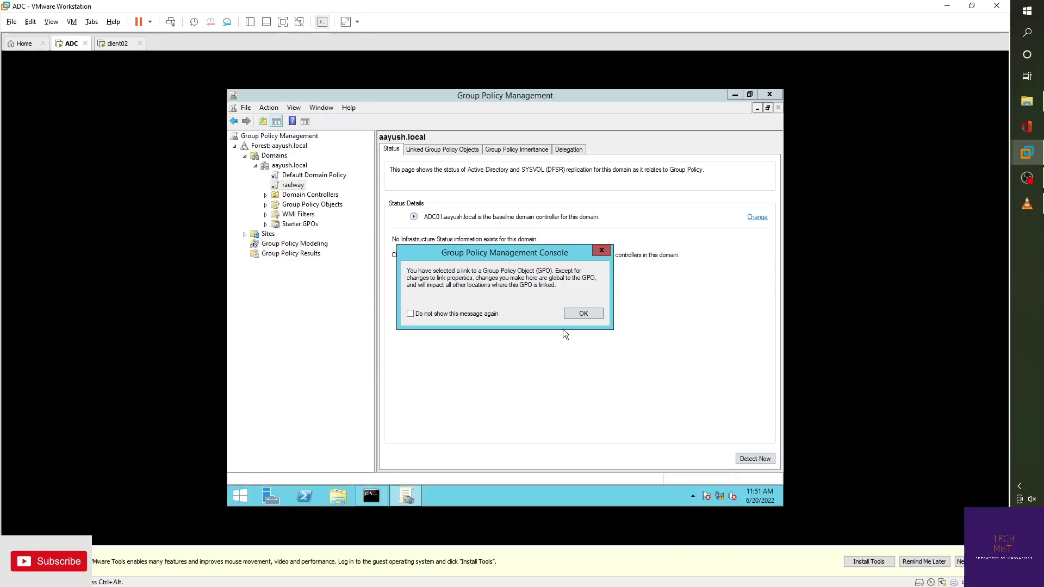
pyautogui.click(569, 315)
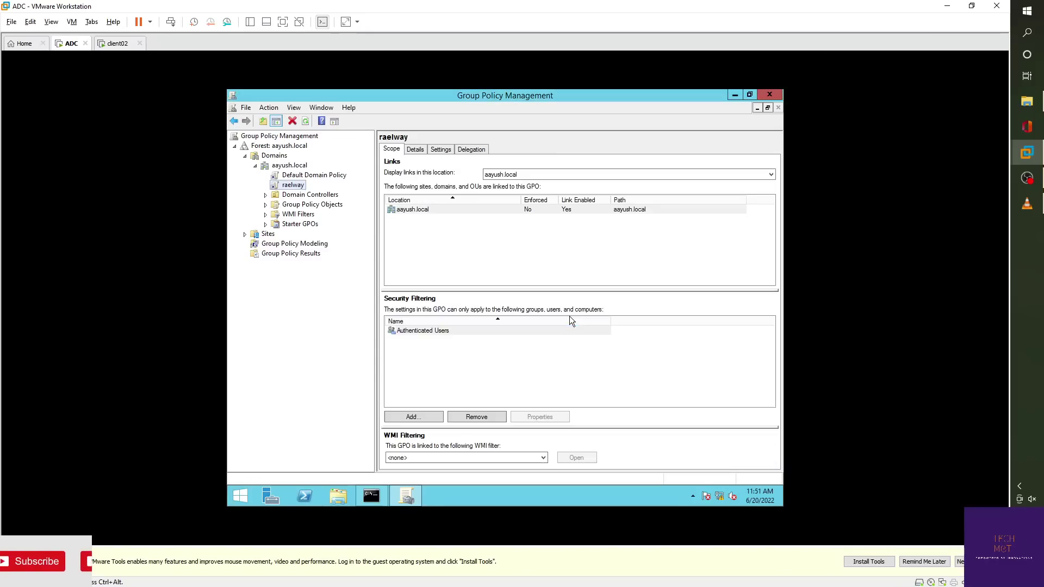
pyautogui.rightClick(286, 186)
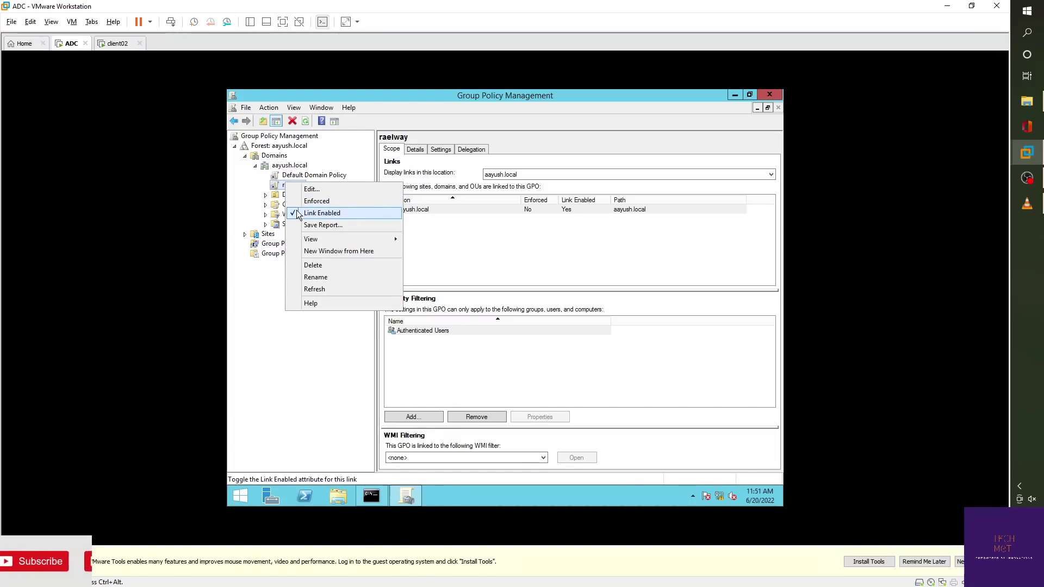
pyautogui.click(297, 213)
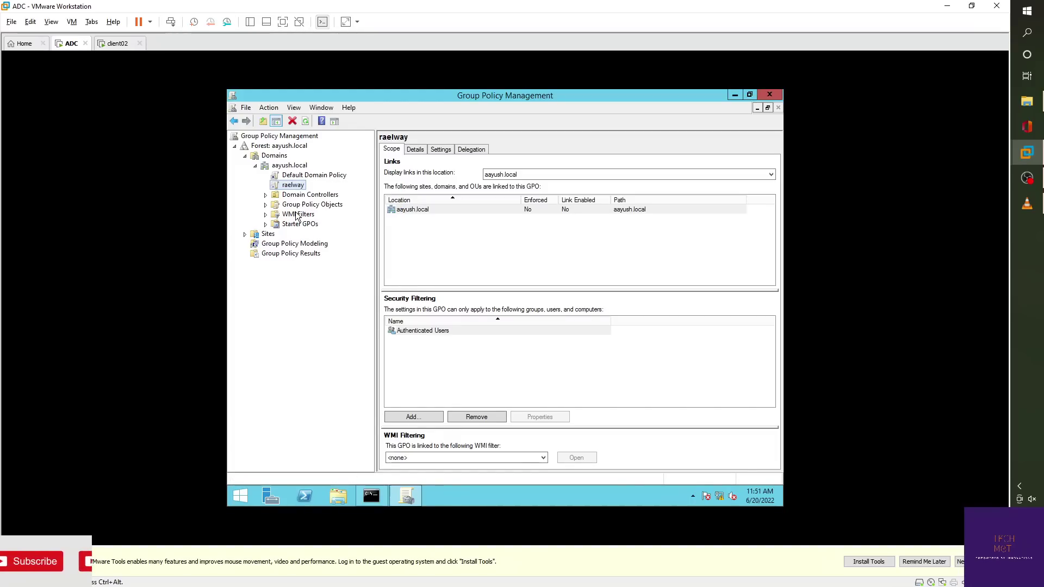
pyautogui.rightClick(276, 188)
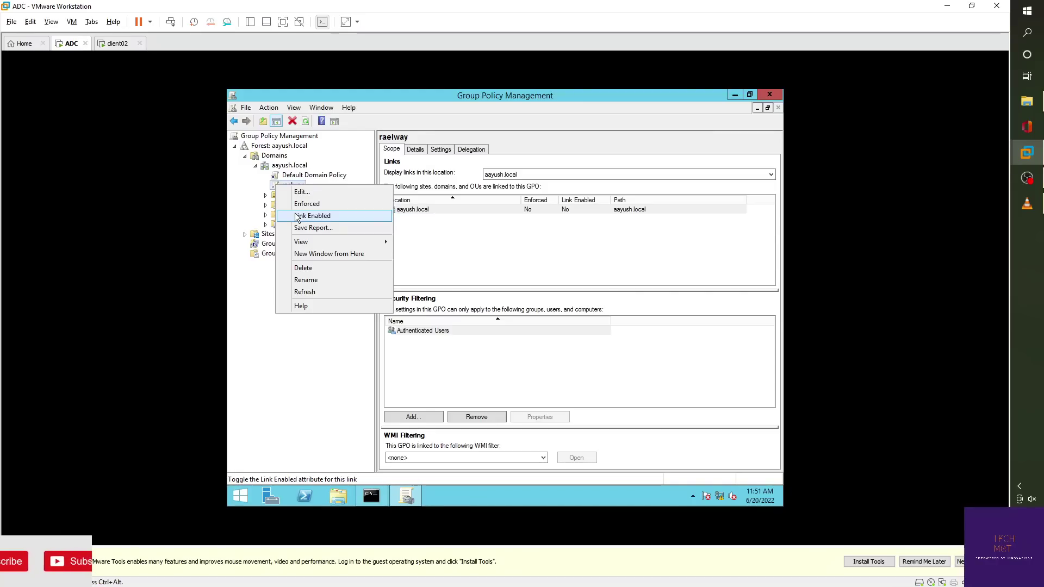
pyautogui.click(298, 216)
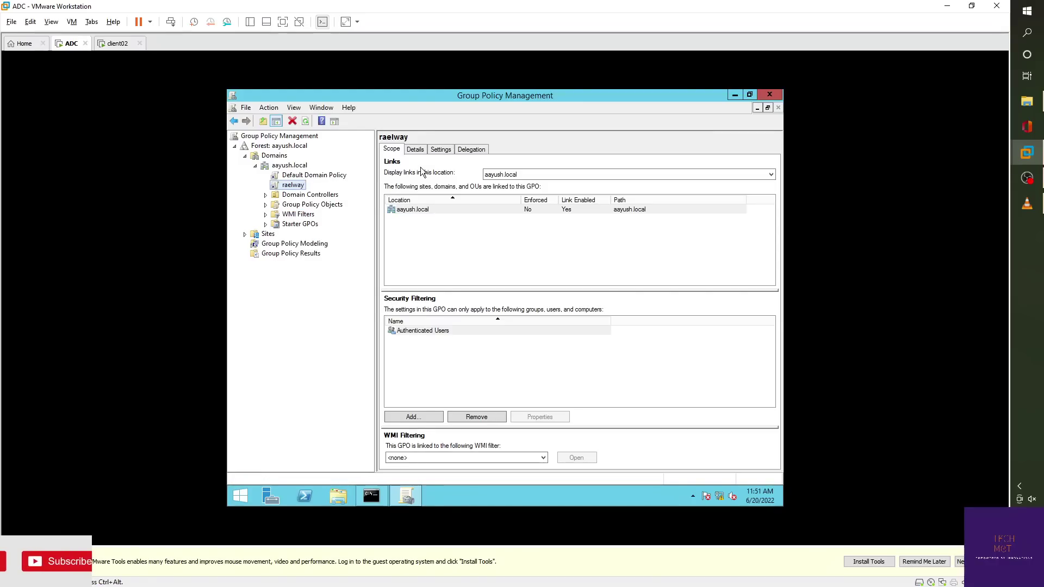
# View raelway's empty settings report past the Internet Explorer security block, then bring up taskbar options.
pyautogui.click(438, 148)
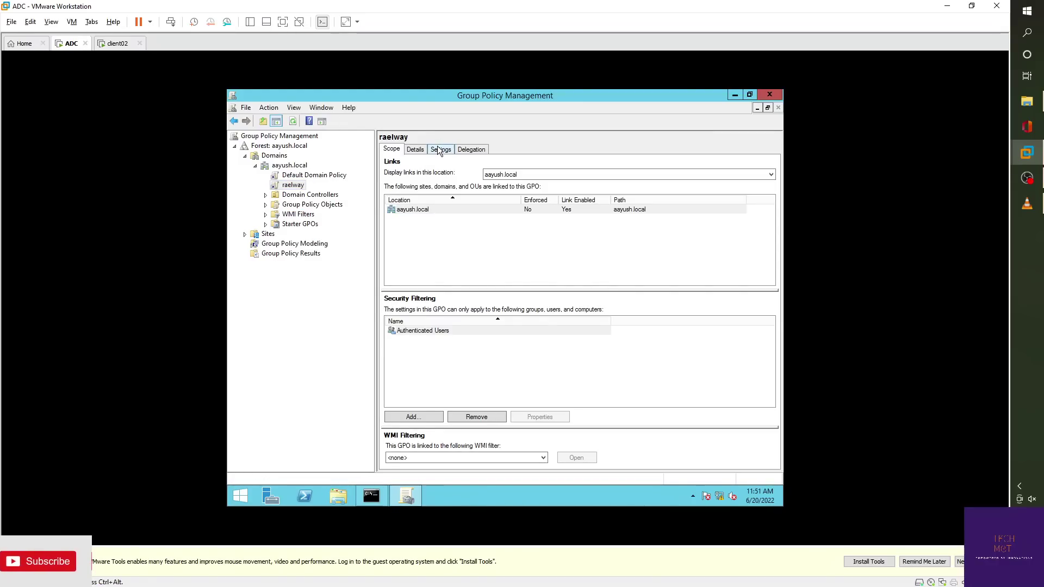
pyautogui.click(438, 148)
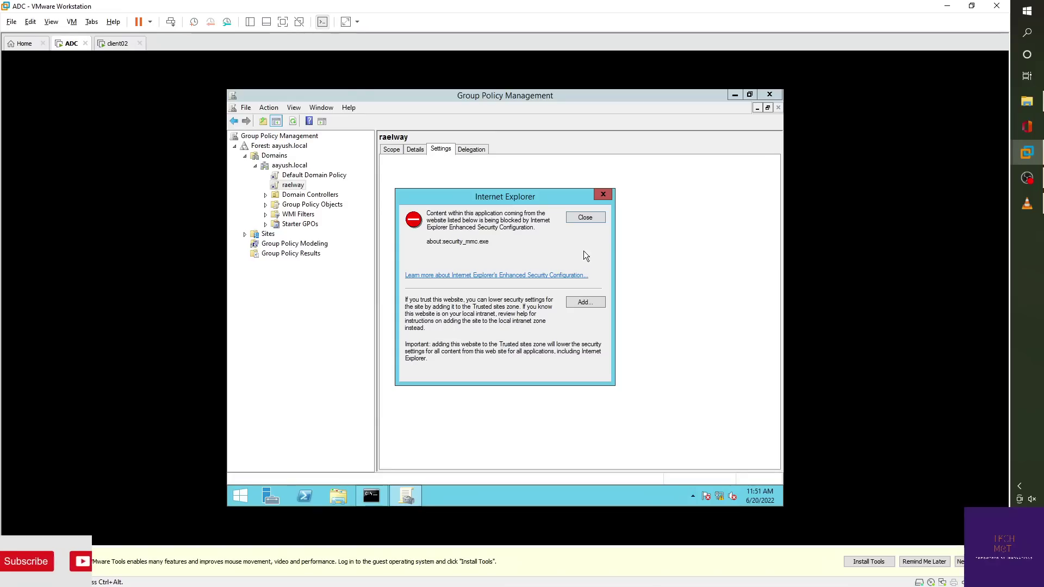
pyautogui.click(574, 218)
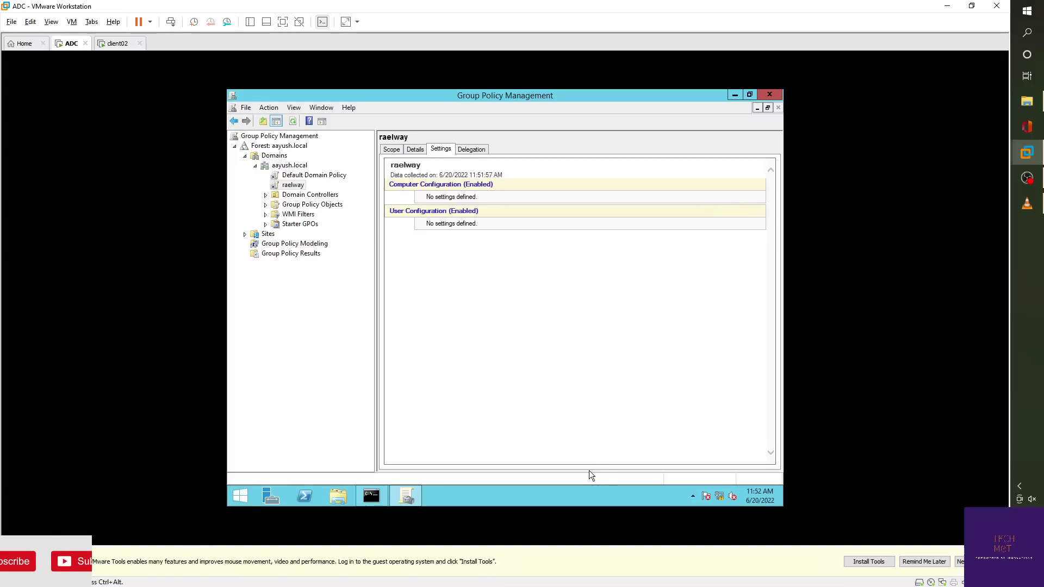
pyautogui.rightClick(586, 489)
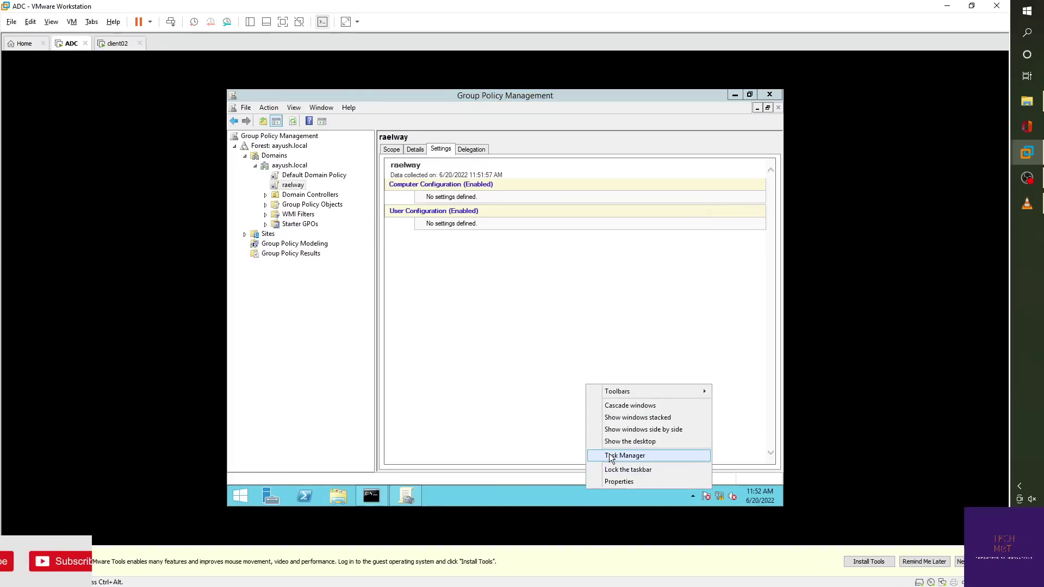
# Show the desktop, select the font files, and browse to C:\Windows in File Explorer.
pyautogui.click(611, 440)
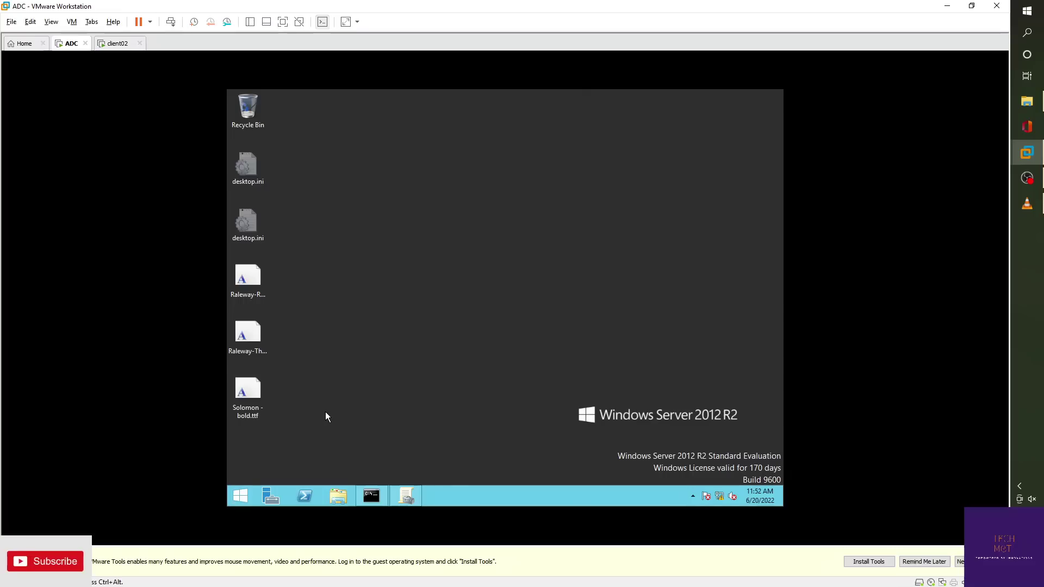
pyautogui.moveTo(325, 411)
pyautogui.mouseDown()
pyautogui.moveTo(226, 322)
pyautogui.moveTo(226, 287)
pyautogui.mouseUp()
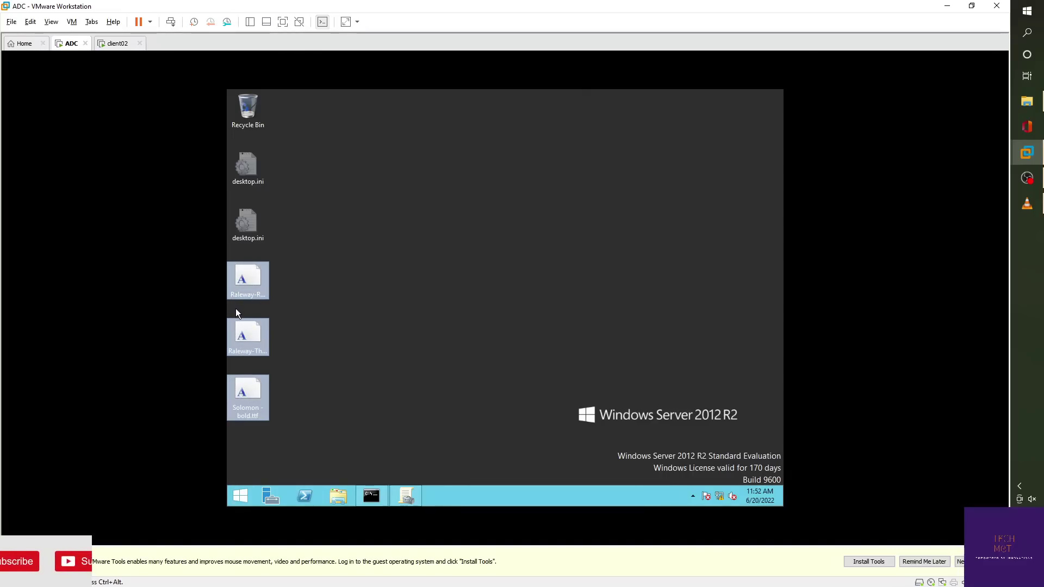
pyautogui.click(343, 491)
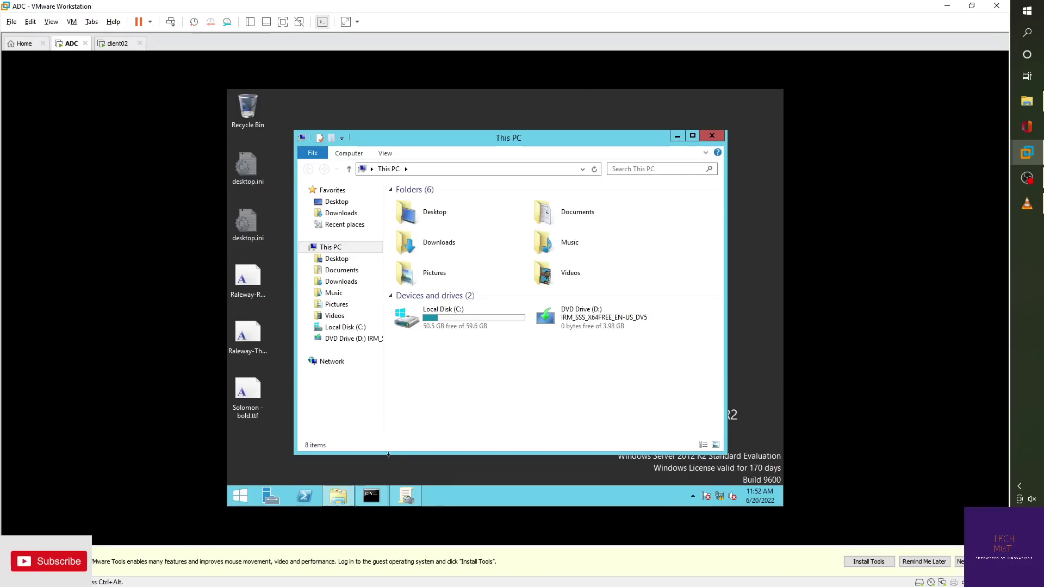
pyautogui.doubleClick(448, 321)
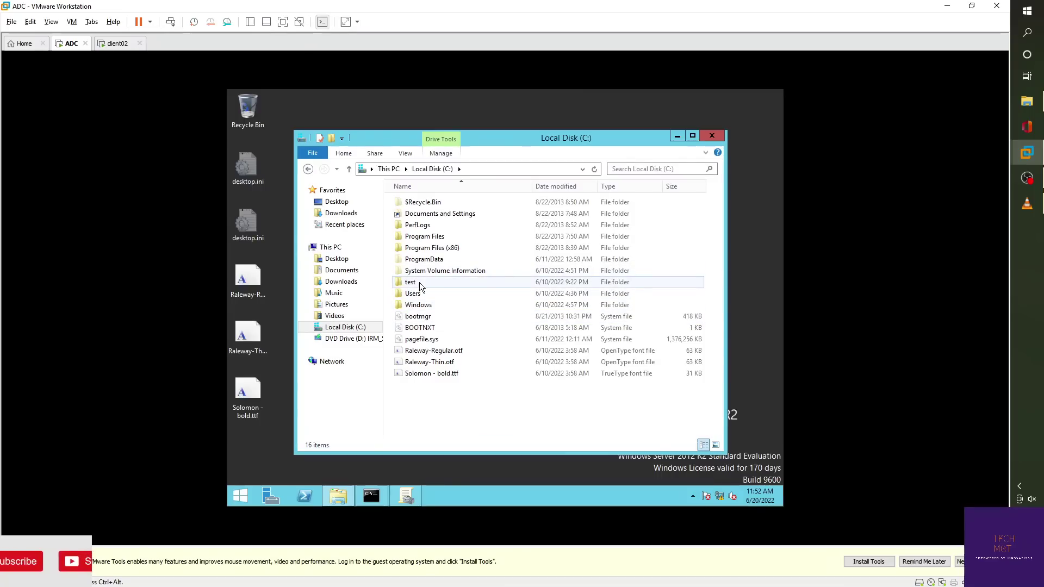
pyautogui.doubleClick(420, 305)
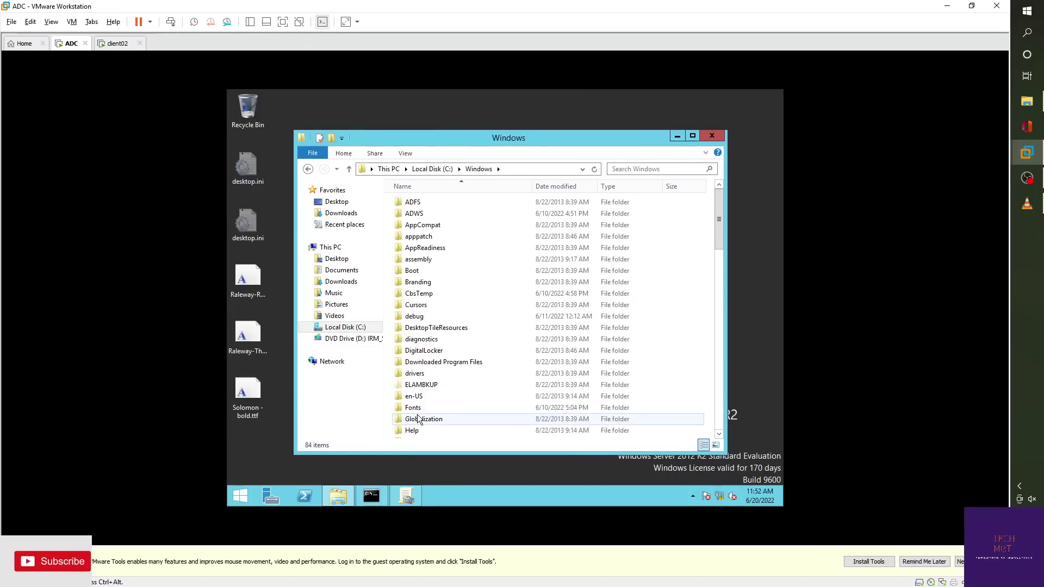
# Open SYSVOL > sysvol > aayush.local > scripts.
pyautogui.scroll(-3, 417, 419)
pyautogui.scroll(-2, 417, 418)
pyautogui.scroll(-5, 416, 419)
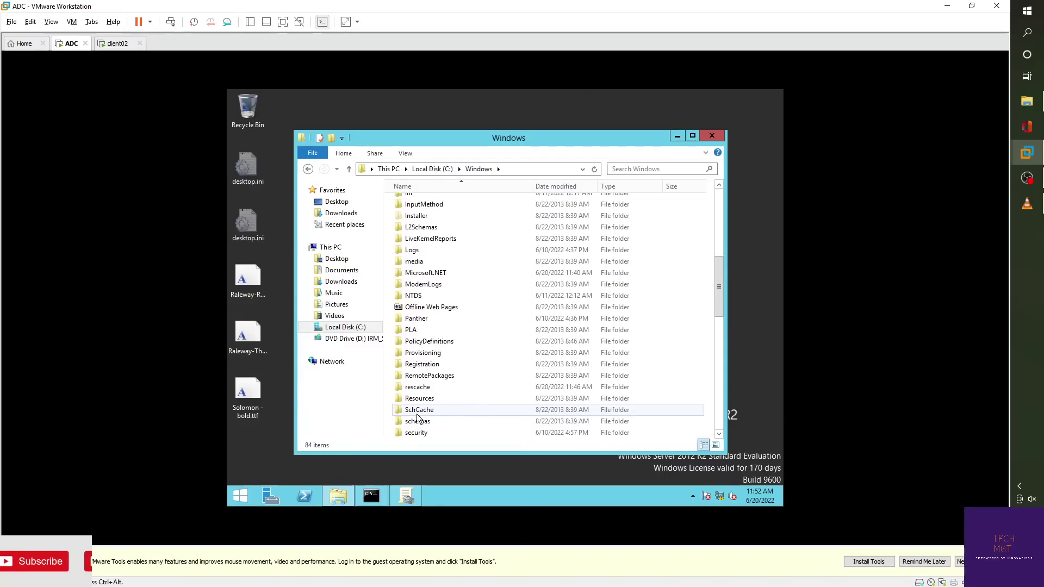
pyautogui.scroll(-2, 417, 418)
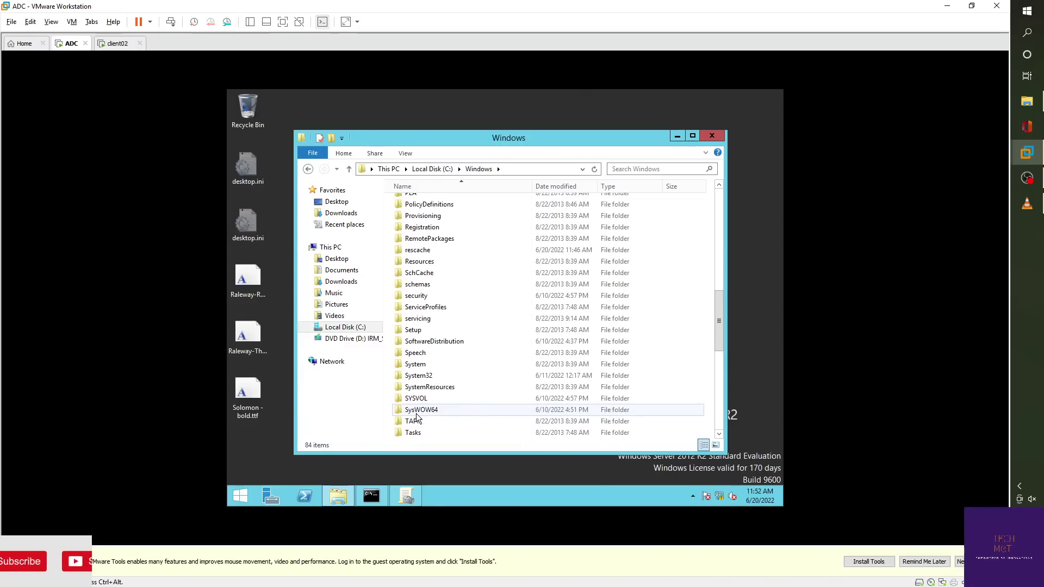
pyautogui.doubleClick(411, 399)
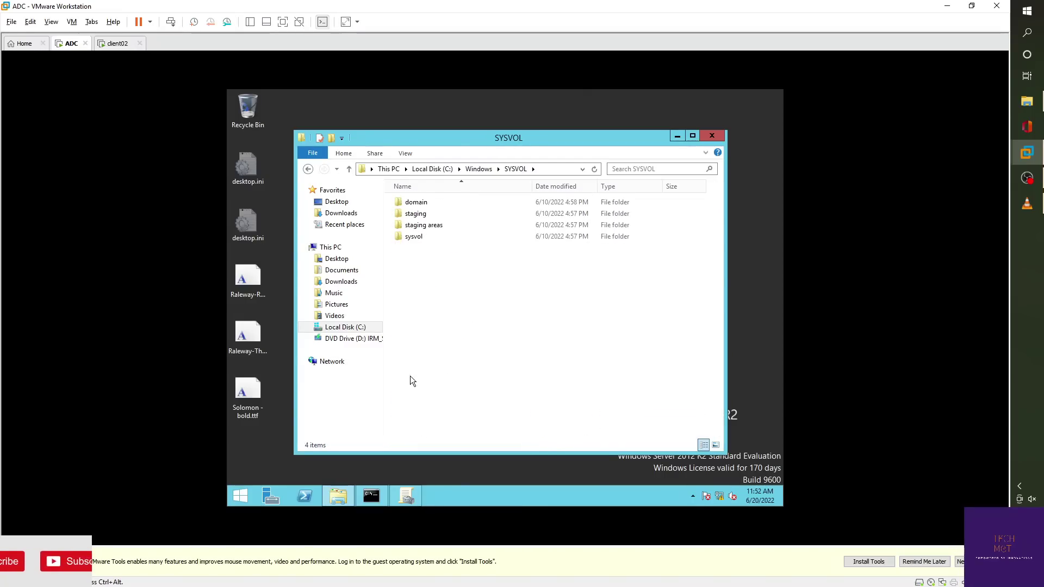
pyautogui.doubleClick(428, 235)
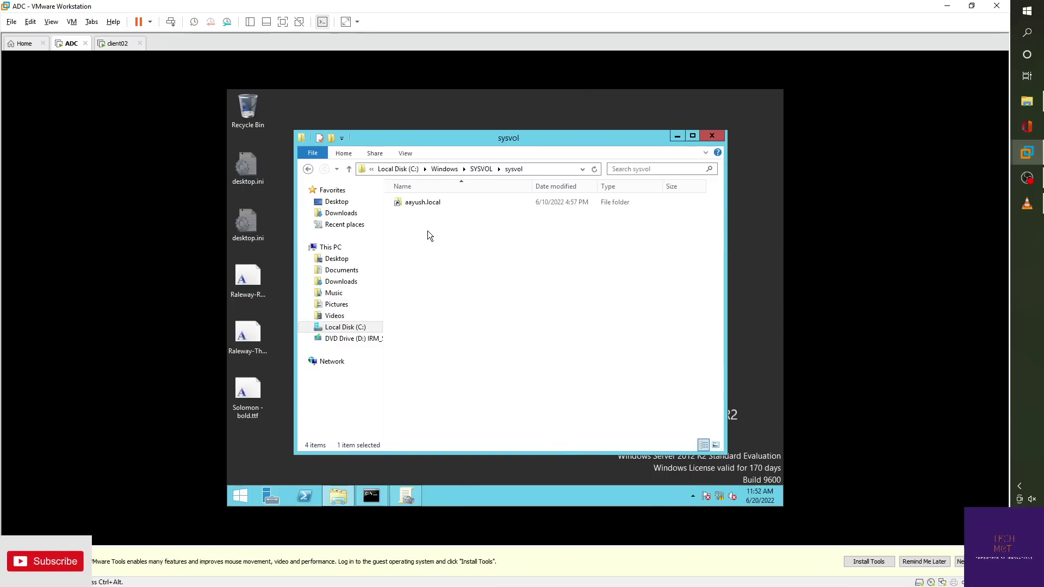
pyautogui.doubleClick(413, 201)
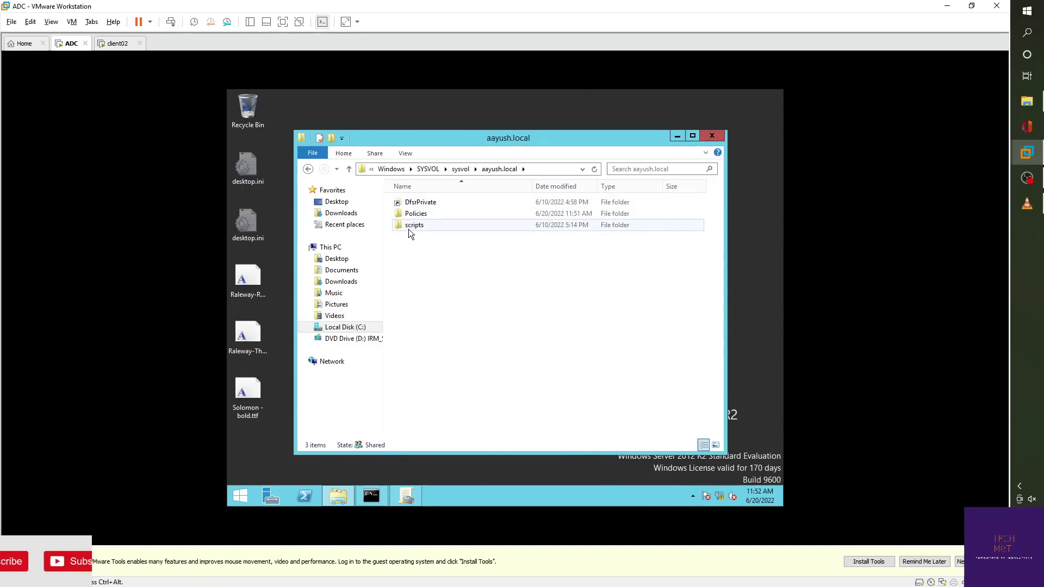
pyautogui.doubleClick(408, 228)
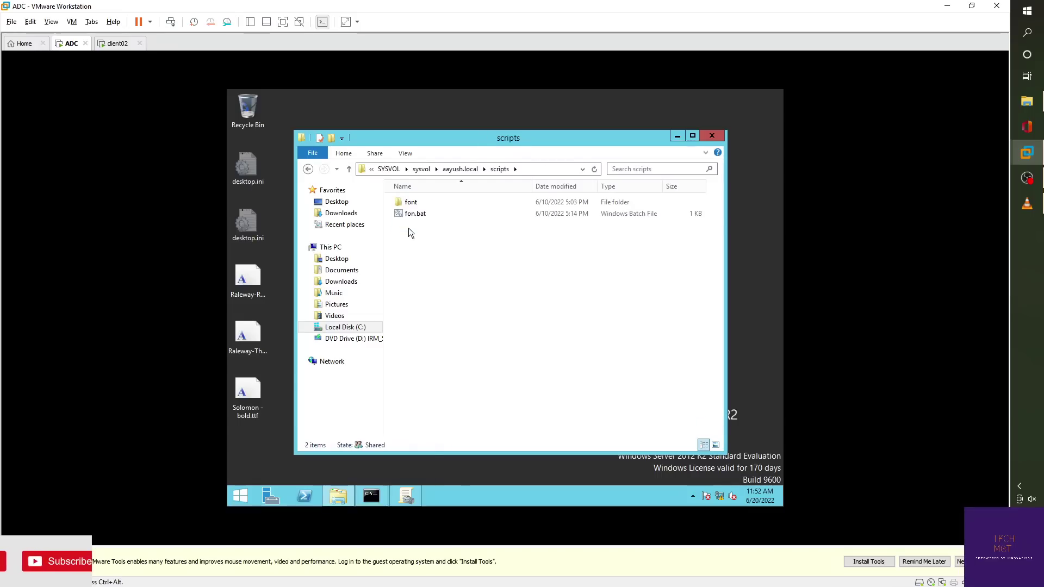
# Check the font folder's Raleway and Solomon files, then return to the scripts folder.
pyautogui.click(398, 203)
pyautogui.doubleClick(398, 204)
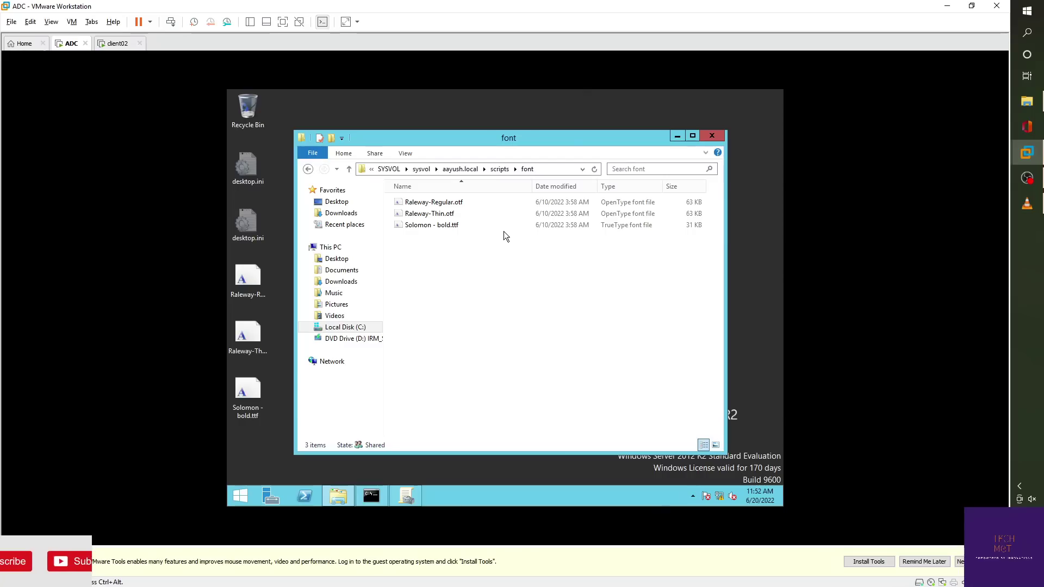
pyautogui.click(308, 170)
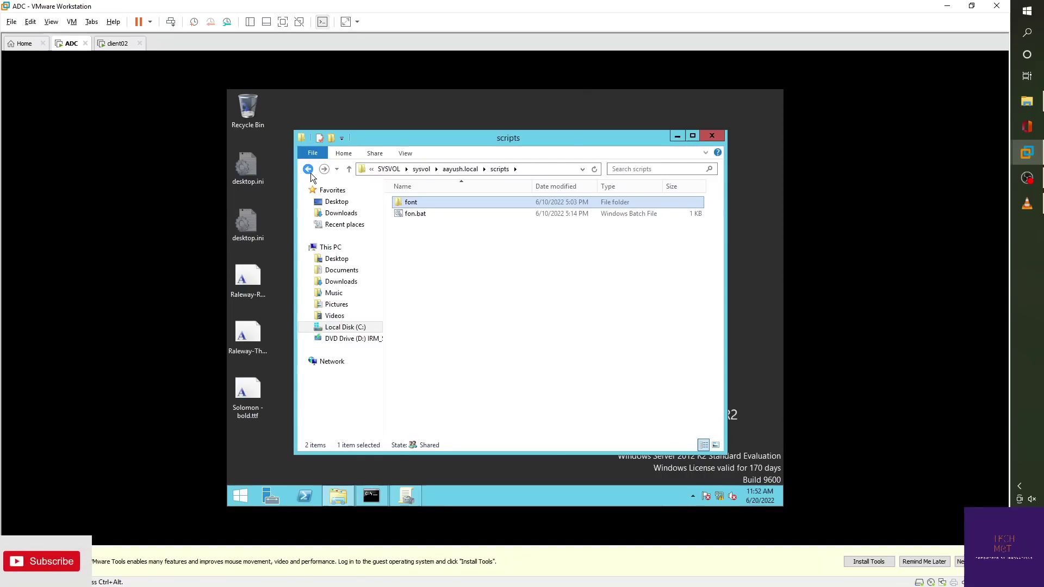
pyautogui.click(309, 172)
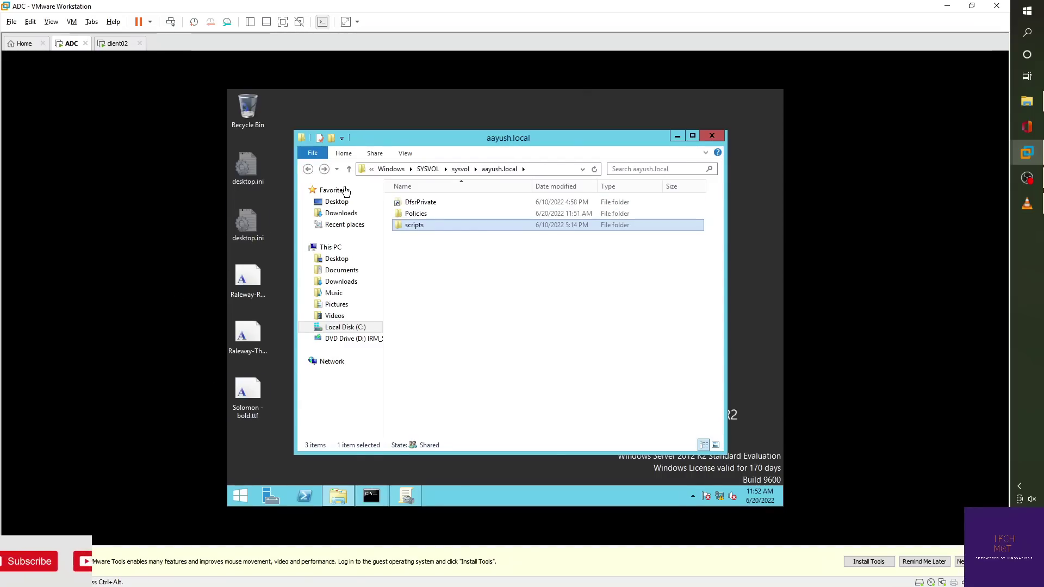
pyautogui.click(328, 171)
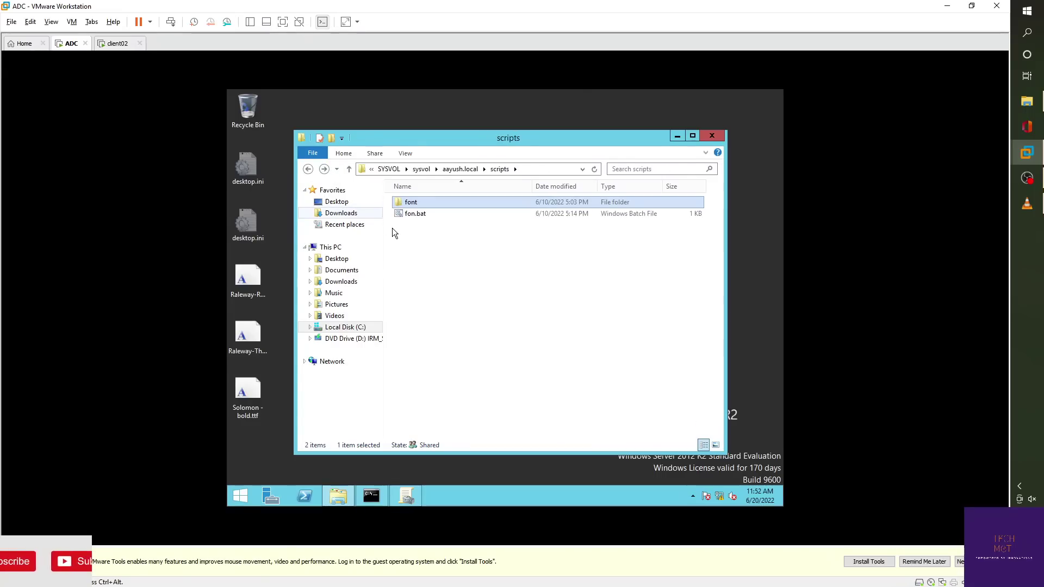
# Inspect fon.bat in Notepad for its attrib command on C:\Windows\Fonts, then close it.
pyautogui.rightClick(400, 218)
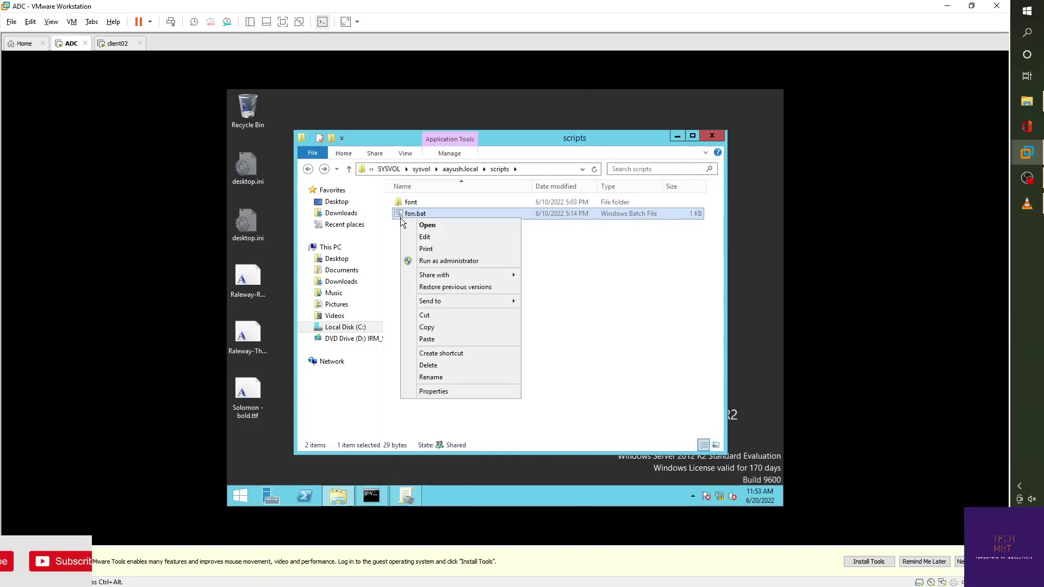
pyautogui.click(420, 234)
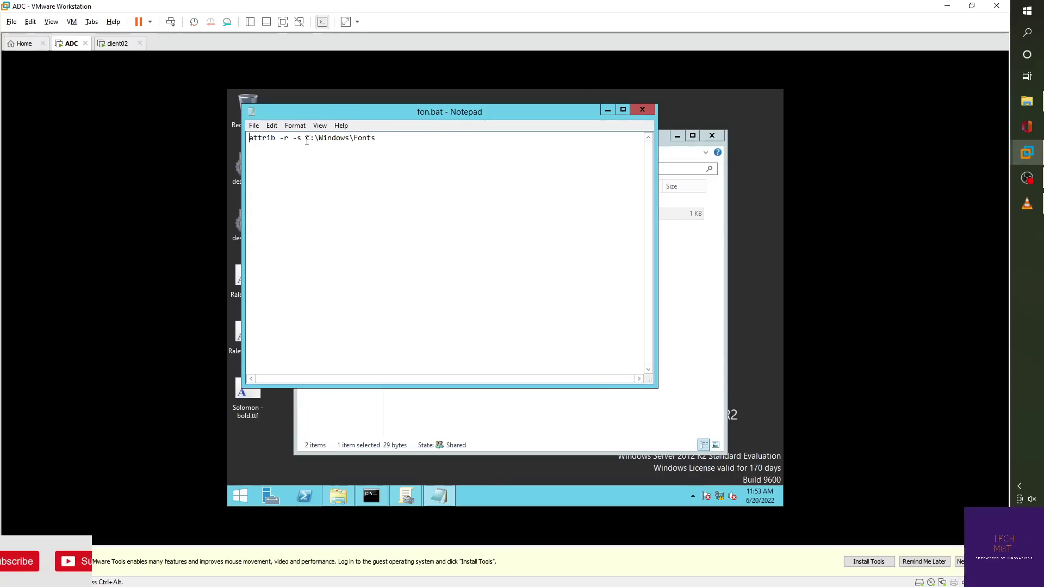
pyautogui.moveTo(306, 138); pyautogui.dragTo(379, 137)
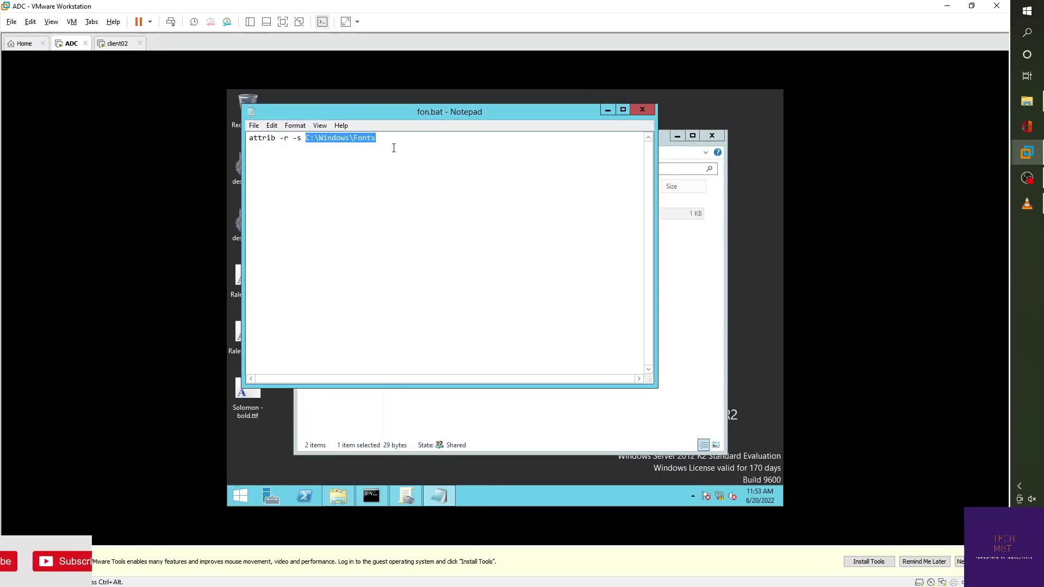
pyautogui.click(394, 147)
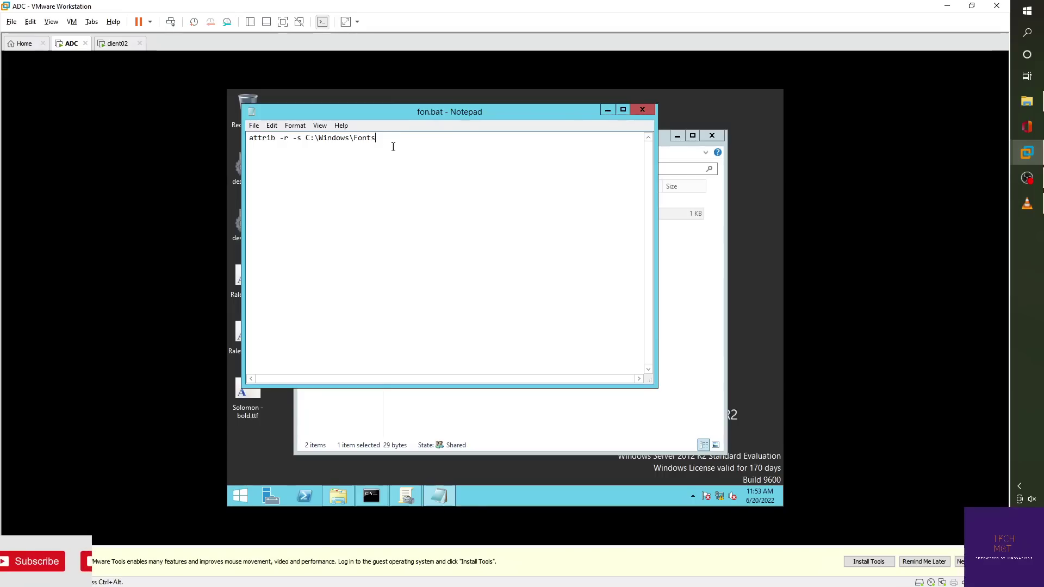
pyautogui.moveTo(380, 138); pyautogui.dragTo(310, 138)
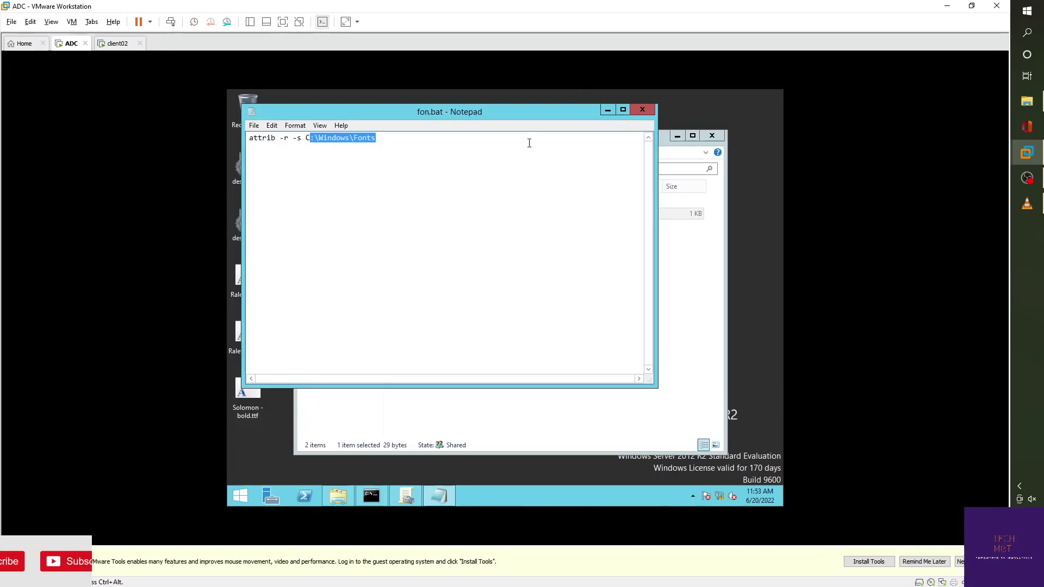
pyautogui.click(643, 110)
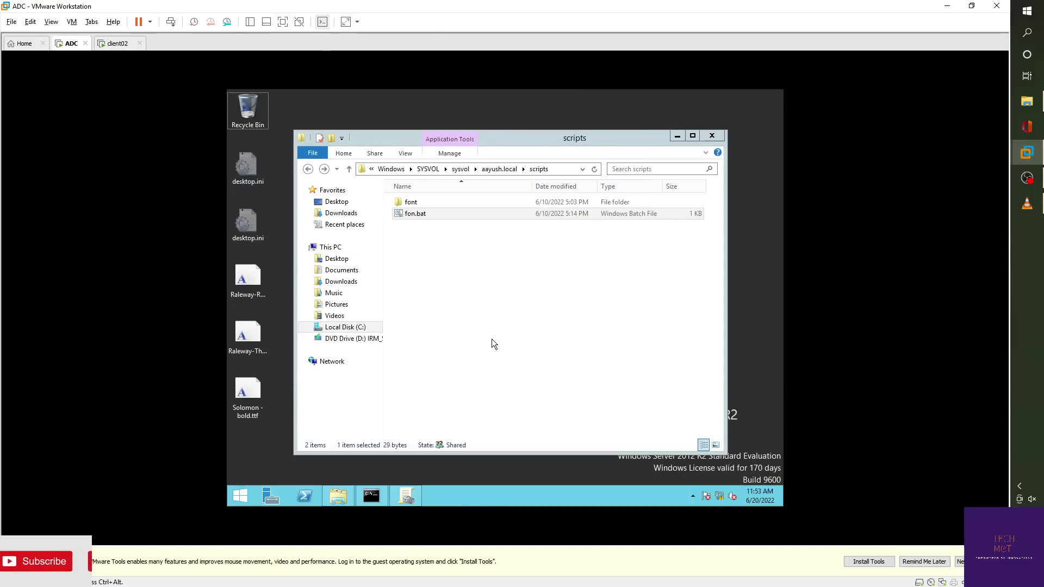
# Run the fon.bat batch file from the scripts folder.
pyautogui.click(418, 213)
pyautogui.doubleClick(419, 215)
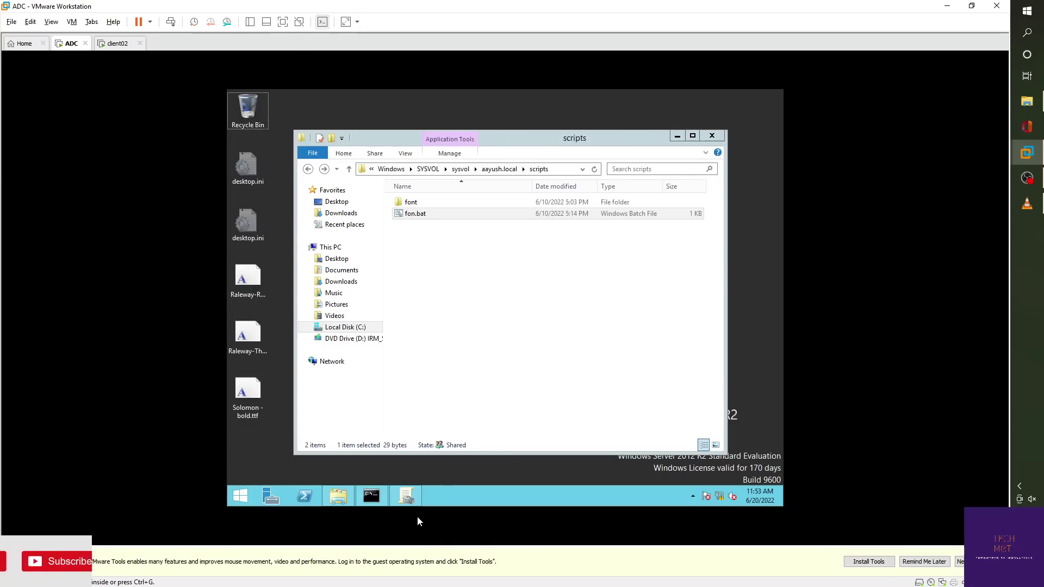
pyautogui.click(455, 306)
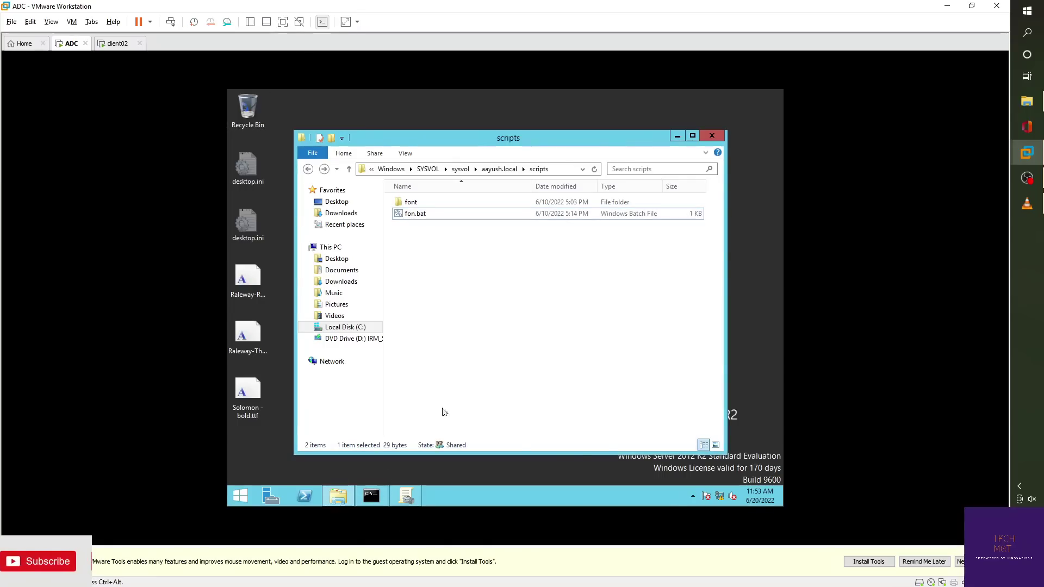
# Edit raelway and expand Computer Configuration > Policies > Windows Settings > Scripts (Startup/Shutdown).
pyautogui.click(400, 494)
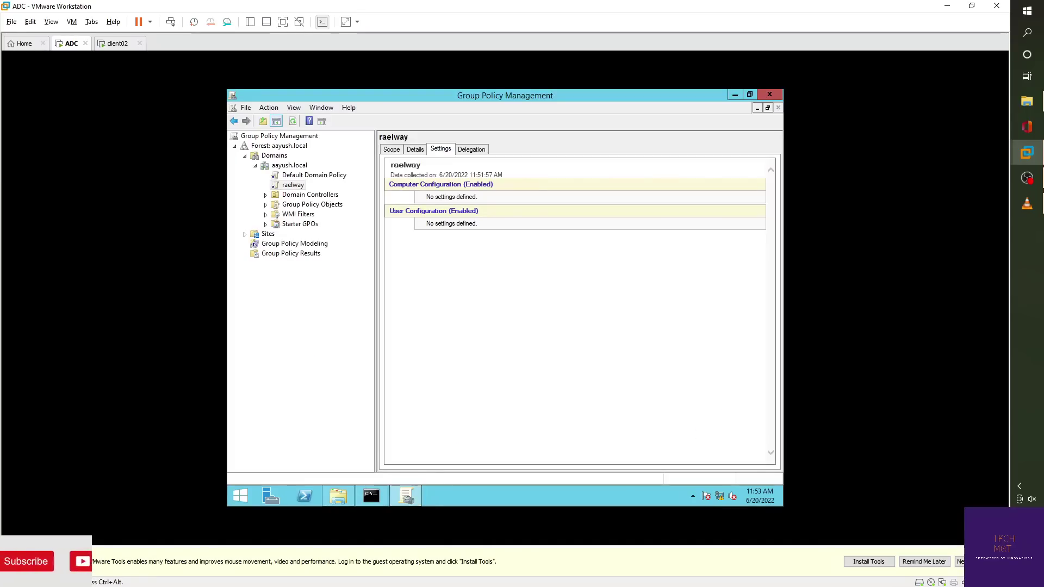
pyautogui.rightClick(292, 186)
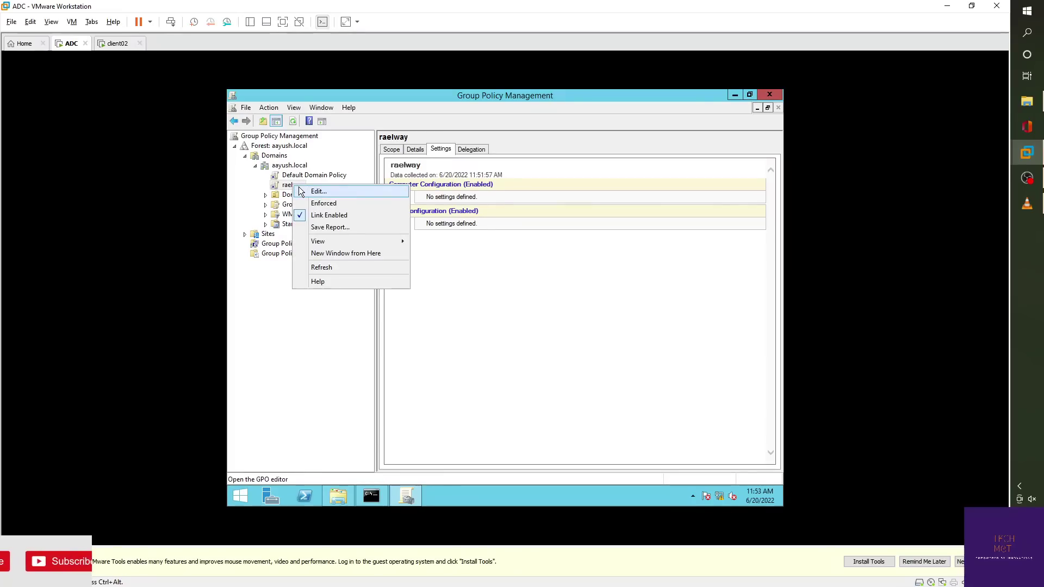
pyautogui.click(303, 191)
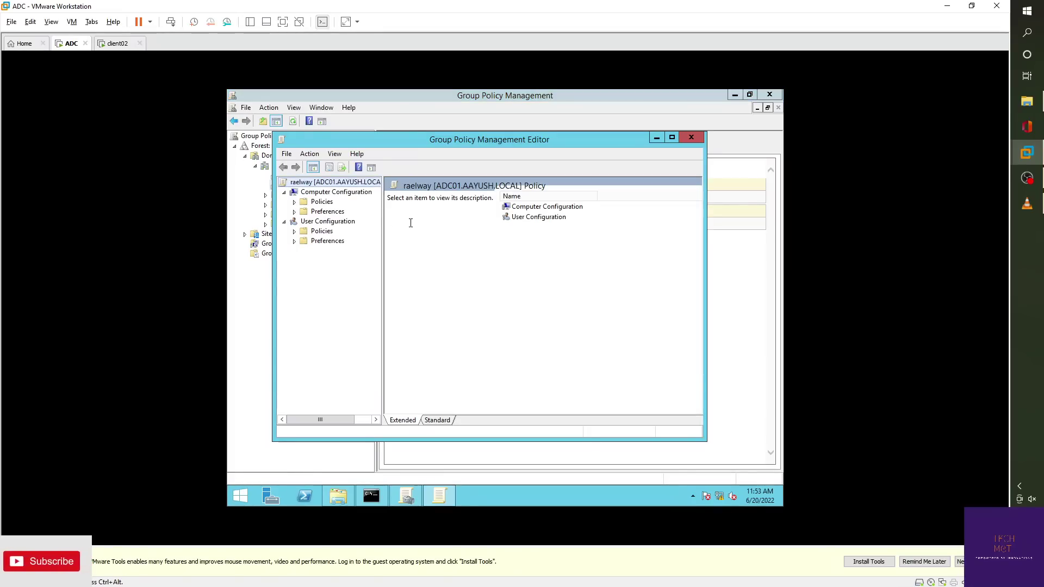
pyautogui.click(325, 202)
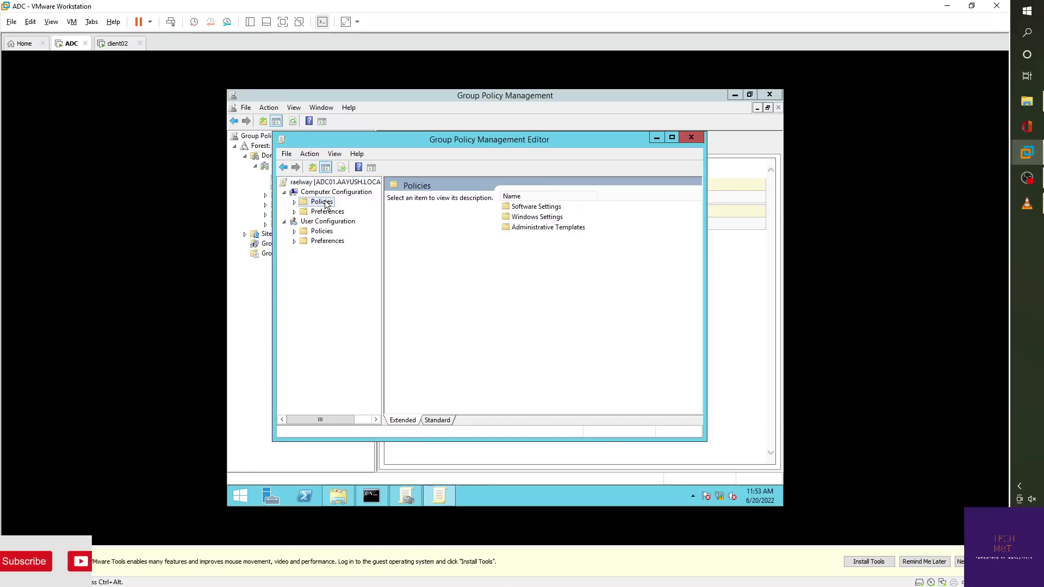
pyautogui.click(296, 202)
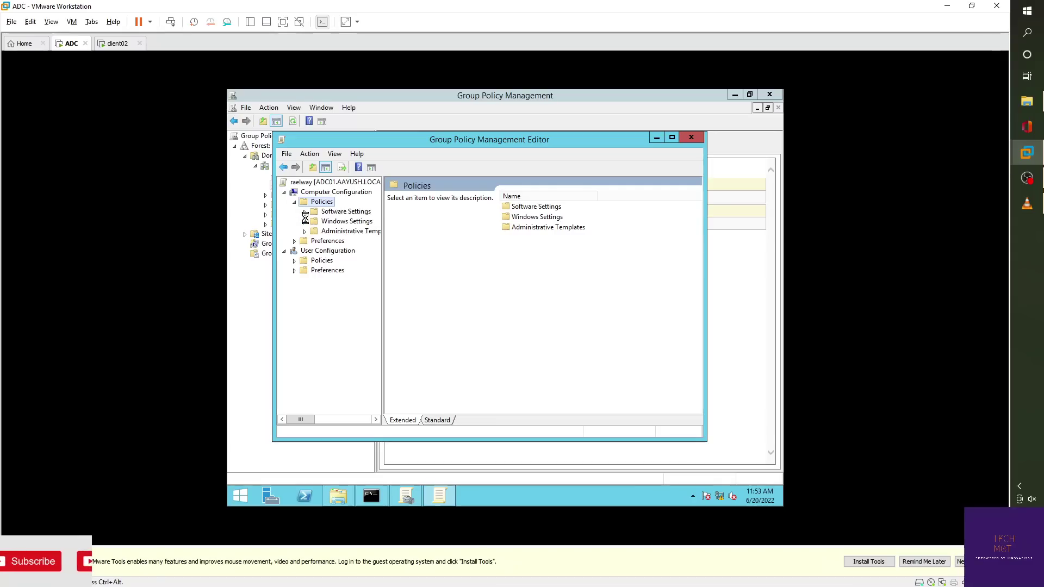
pyautogui.click(305, 221)
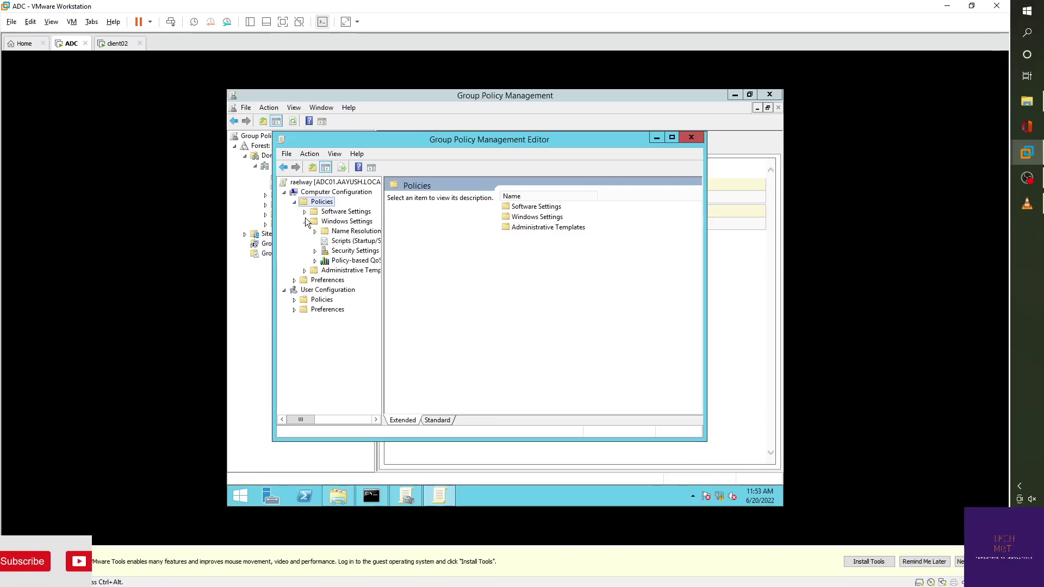
pyautogui.click(332, 242)
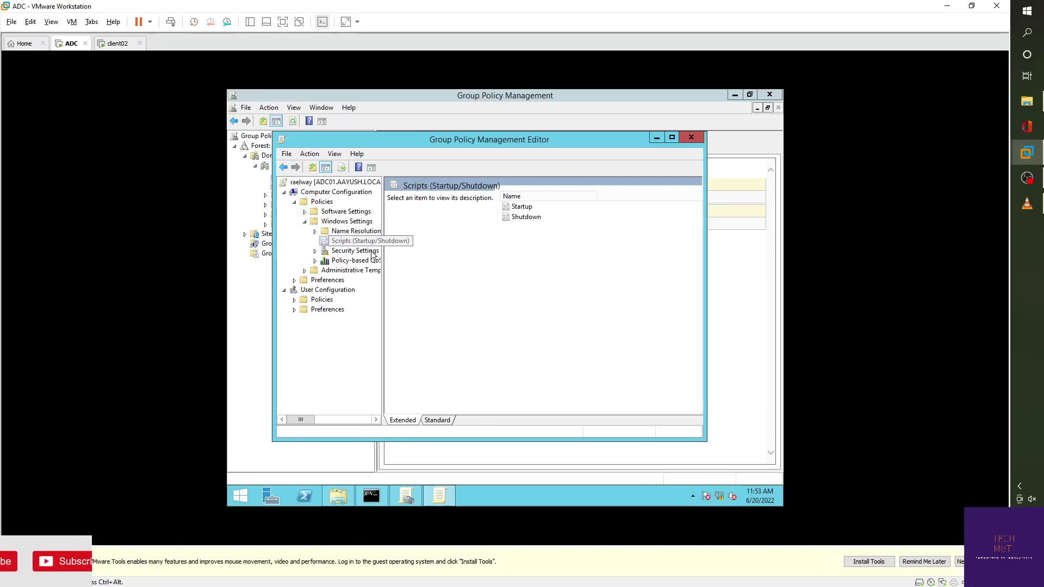
# Open Startup properties and start adding a new startup script.
pyautogui.doubleClick(520, 207)
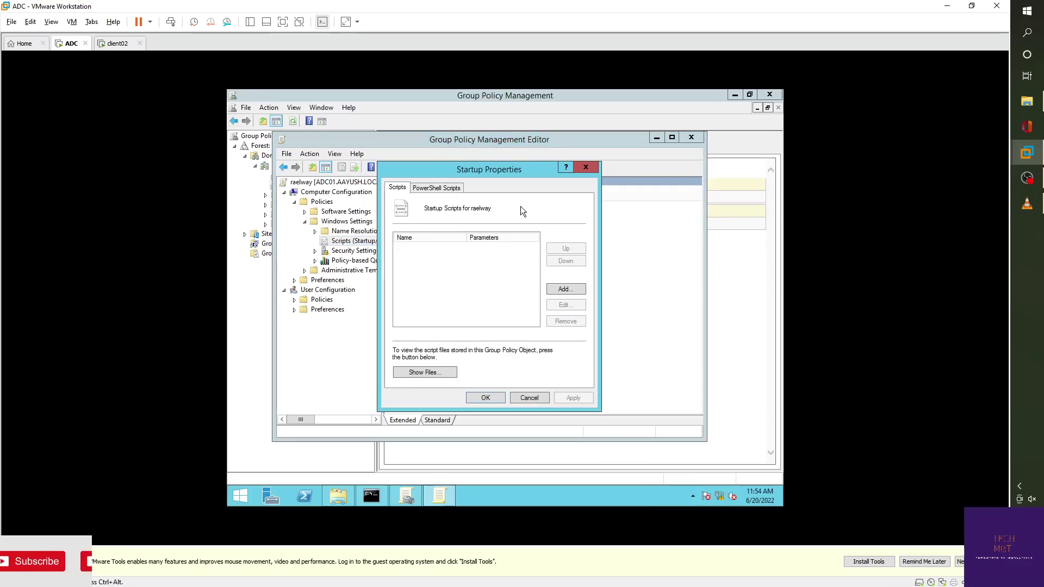
pyautogui.click(565, 290)
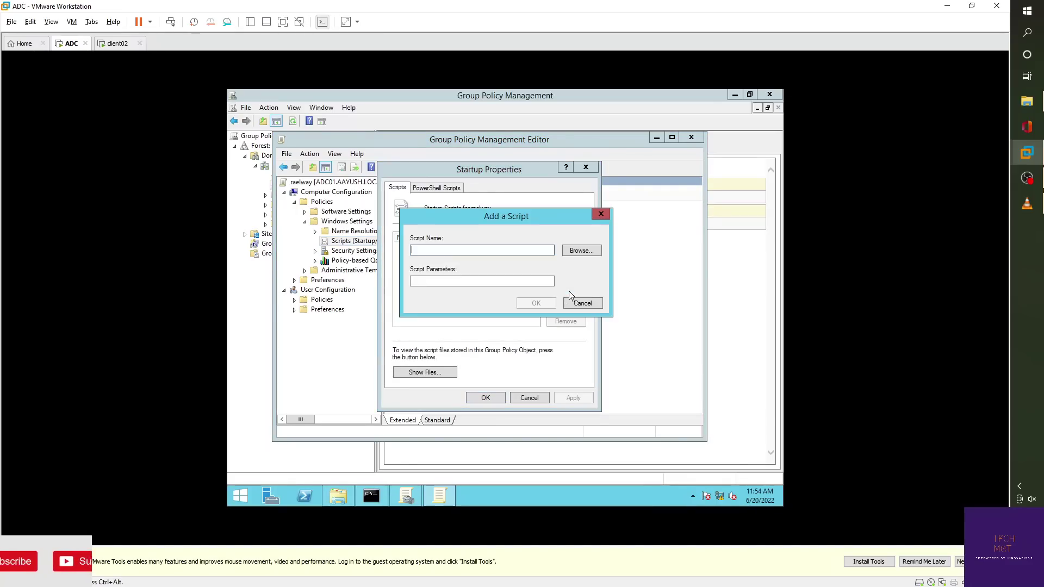
pyautogui.click(574, 252)
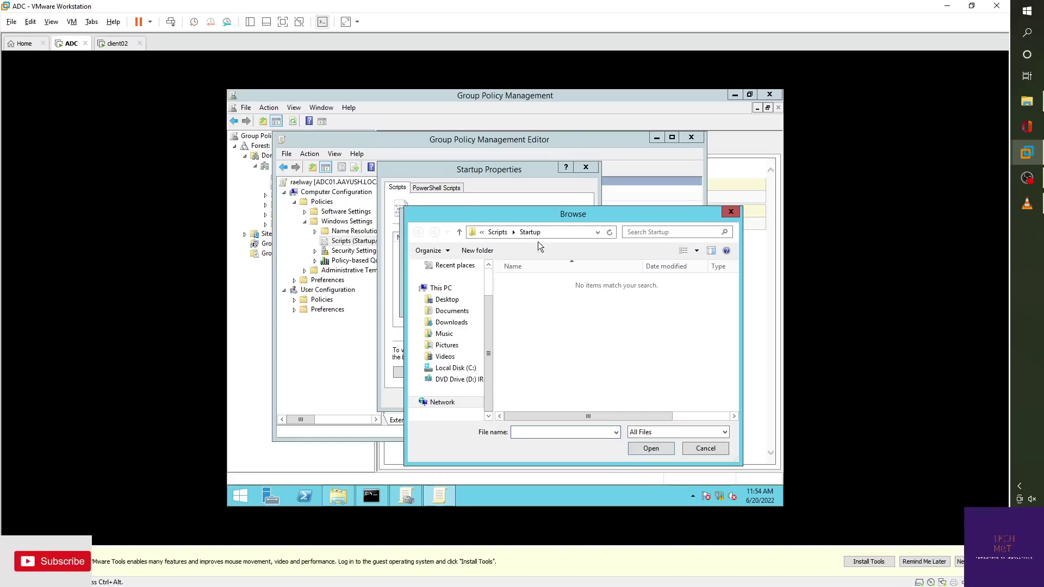
pyautogui.click(547, 232)
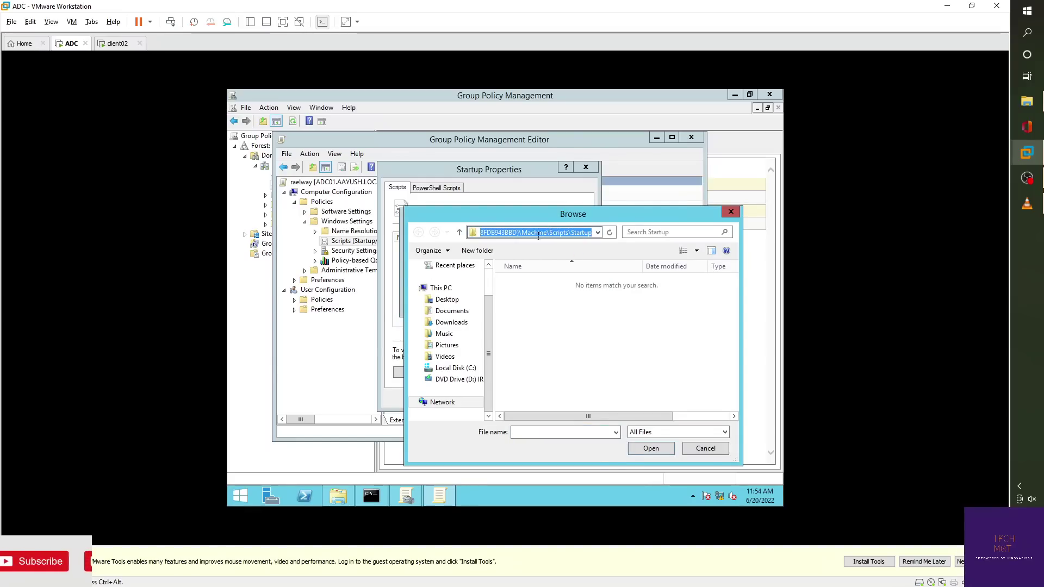
pyautogui.click(520, 233)
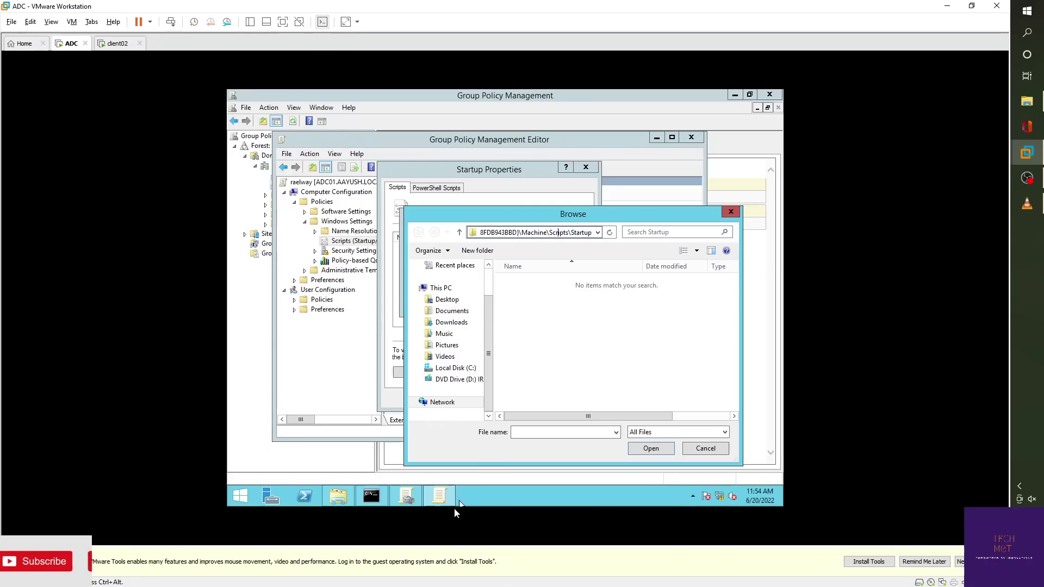
# Copy fon.bat into the startup scripts folder and apply it as raelway's startup script.
pyautogui.click(343, 495)
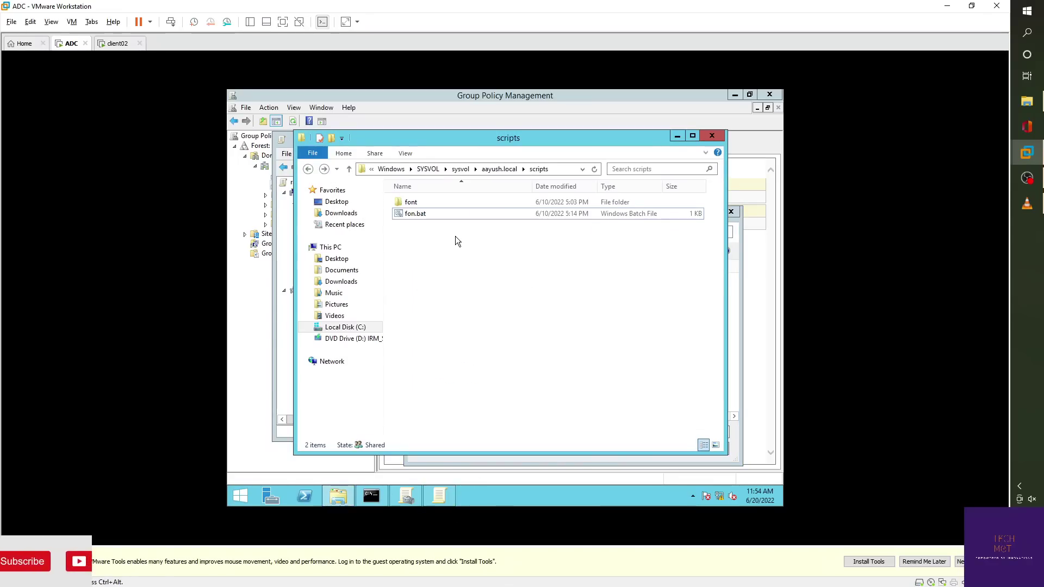
pyautogui.click(432, 213)
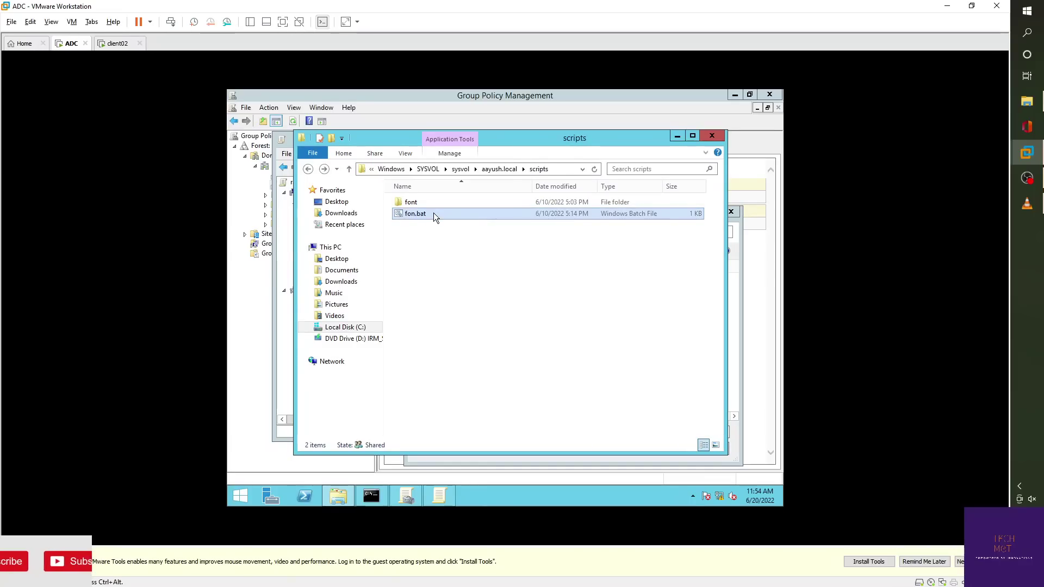
pyautogui.click(730, 335)
pyautogui.hotkey('ctrl', 'v')
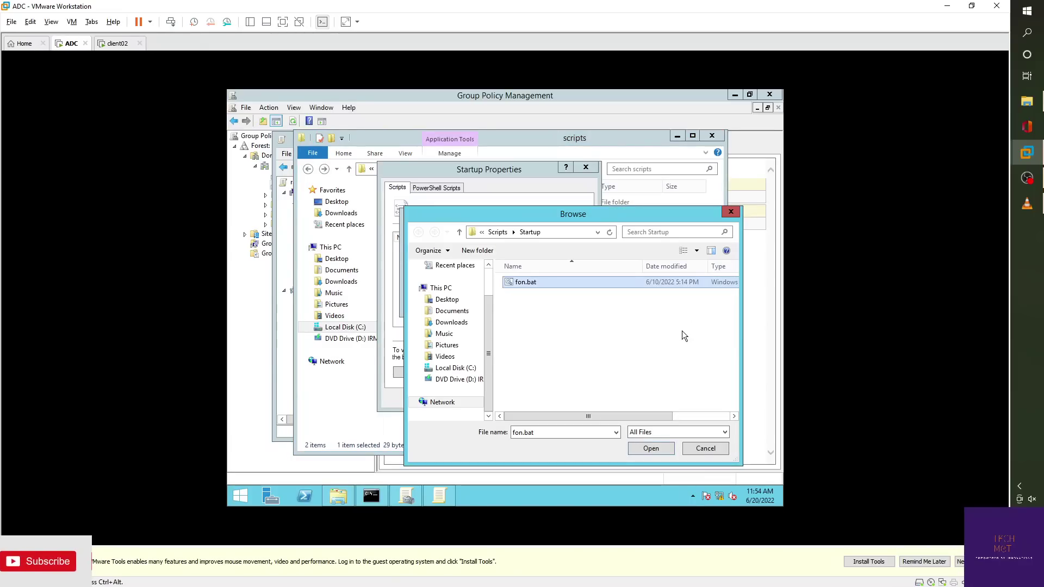
pyautogui.click(634, 451)
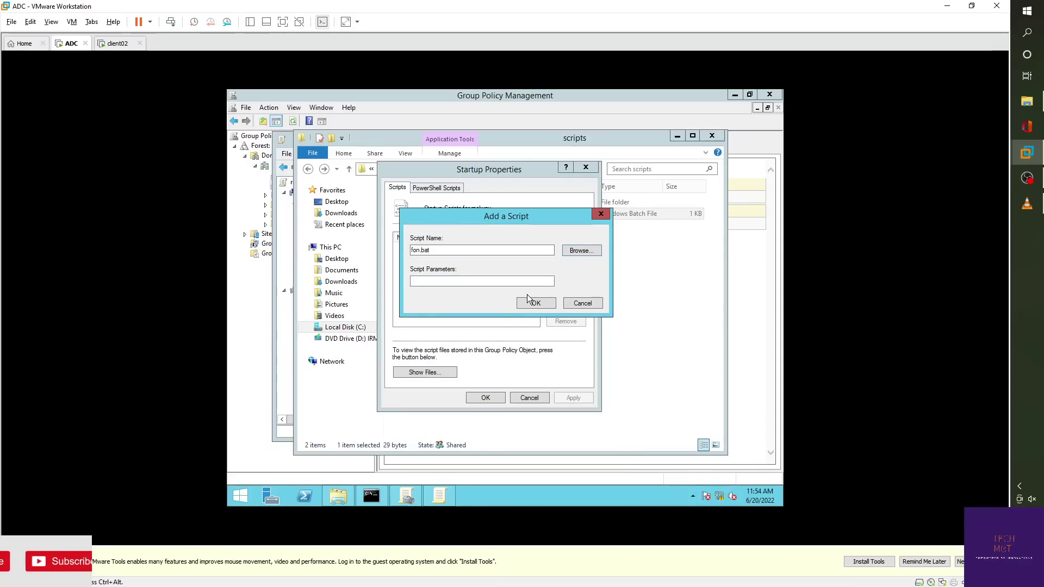
pyautogui.click(529, 300)
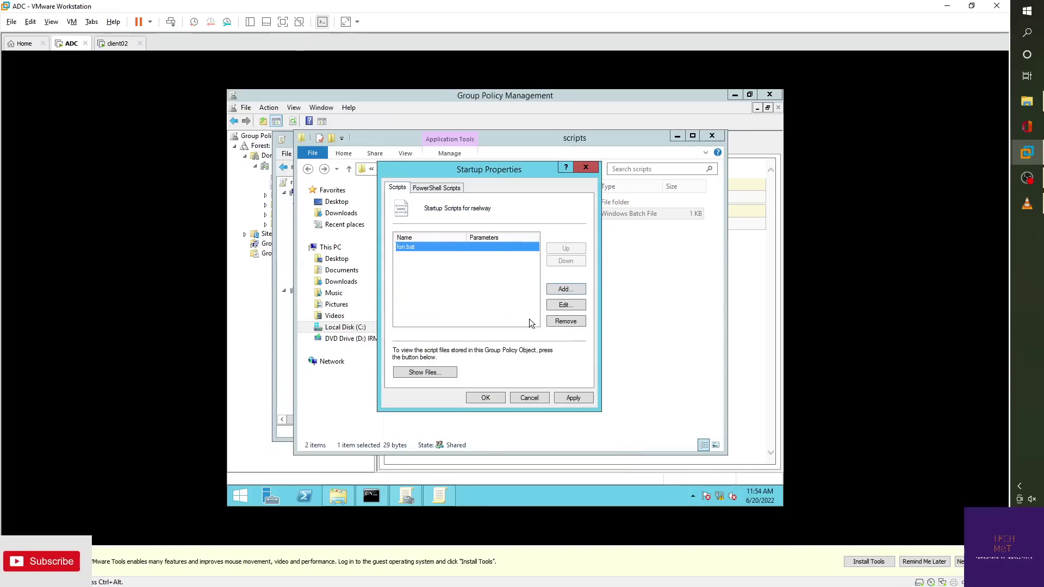
pyautogui.click(568, 398)
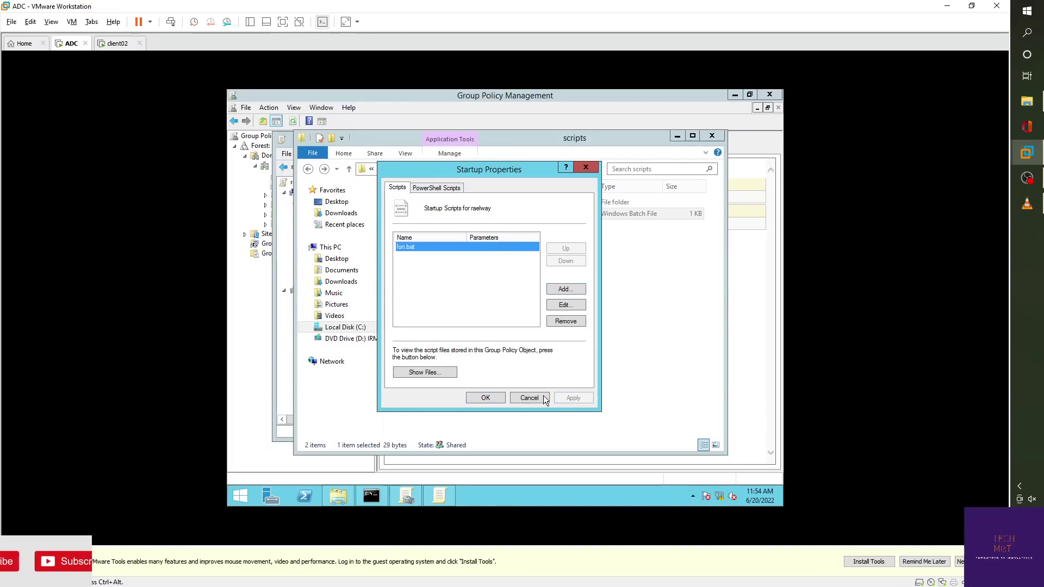
# Close Startup properties and open the Policies folder under aayush.local in SYSVOL.
pyautogui.click(484, 396)
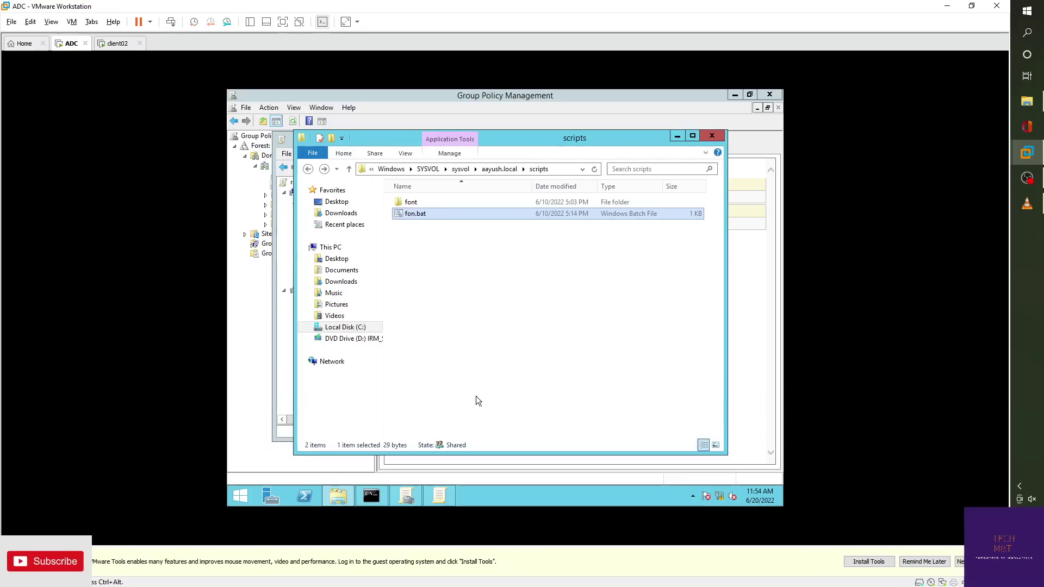
pyautogui.moveTo(406, 496)
pyautogui.click(354, 424)
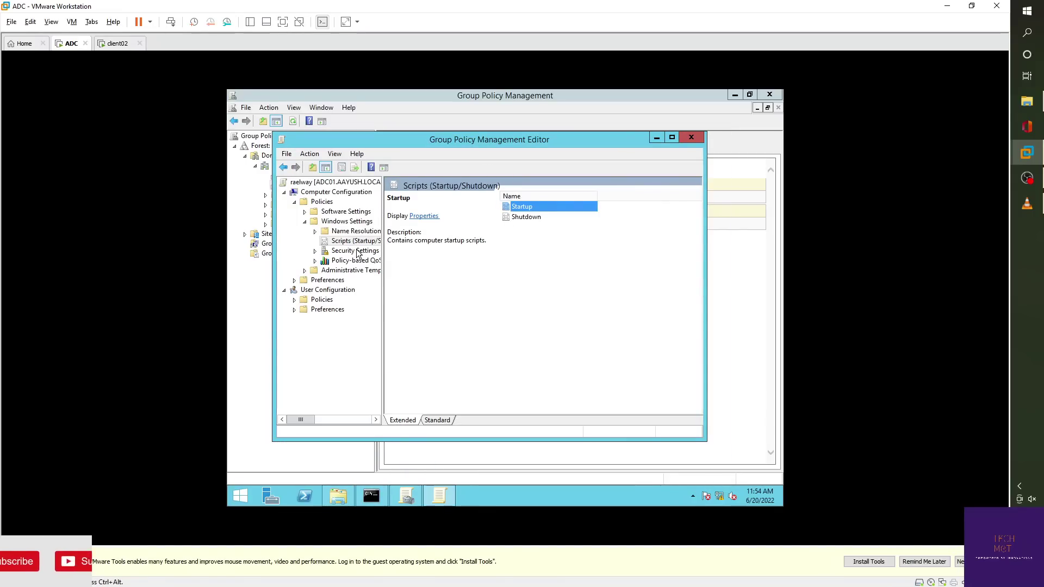
pyautogui.click(338, 491)
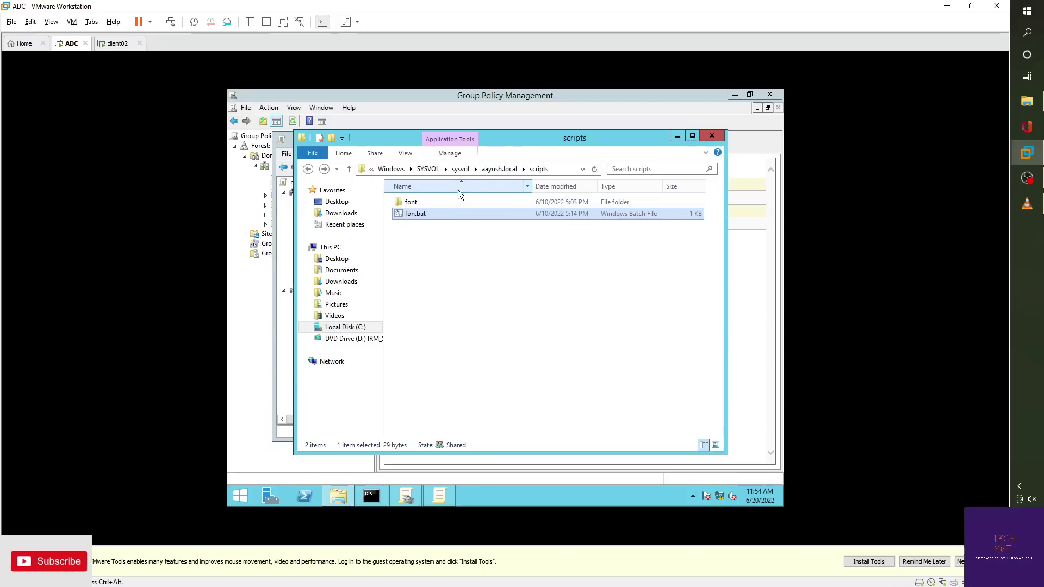
pyautogui.click(313, 170)
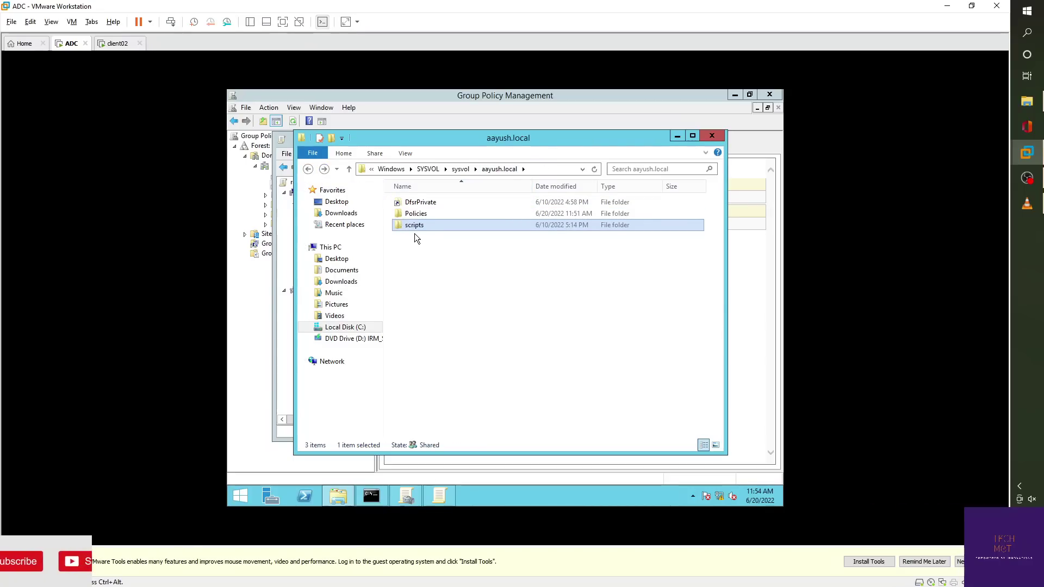
pyautogui.click(417, 216)
pyautogui.doubleClick(417, 216)
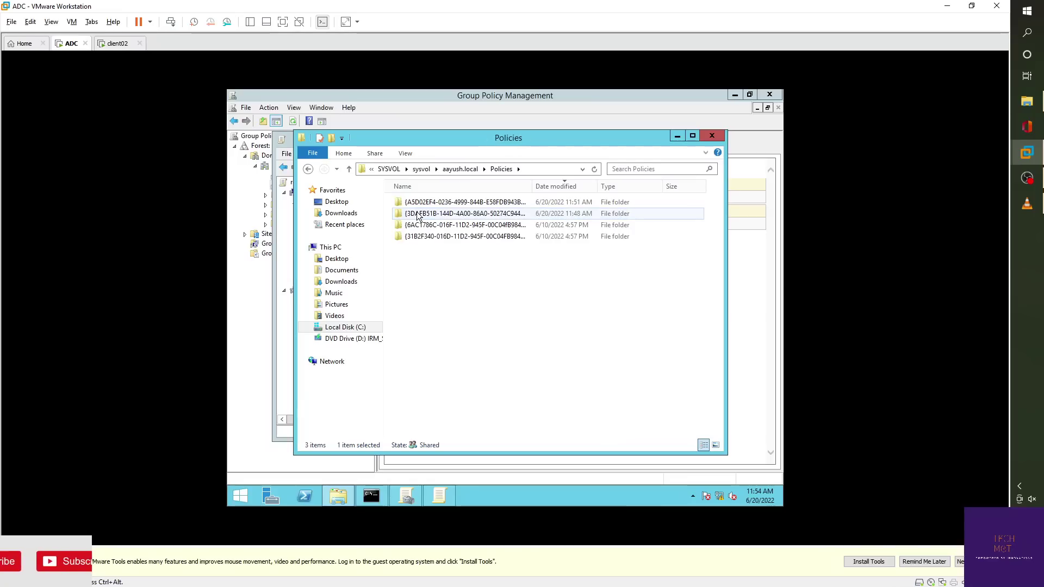
# Sort by date modified and open the newest GUID's Machine > Scripts > Startup, selecting fon.bat.
pyautogui.click(553, 184)
pyautogui.click(553, 184)
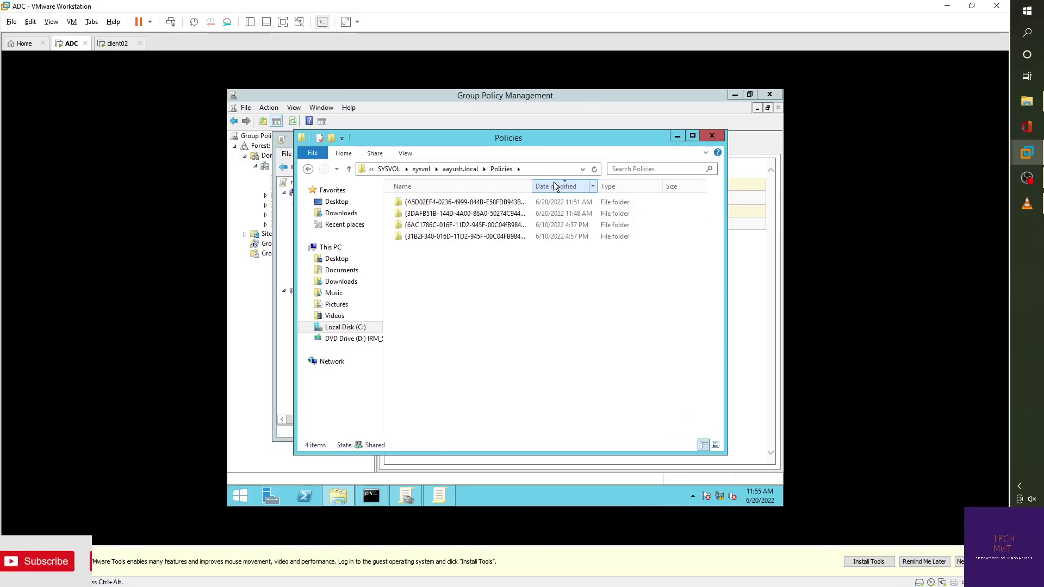
pyautogui.doubleClick(481, 203)
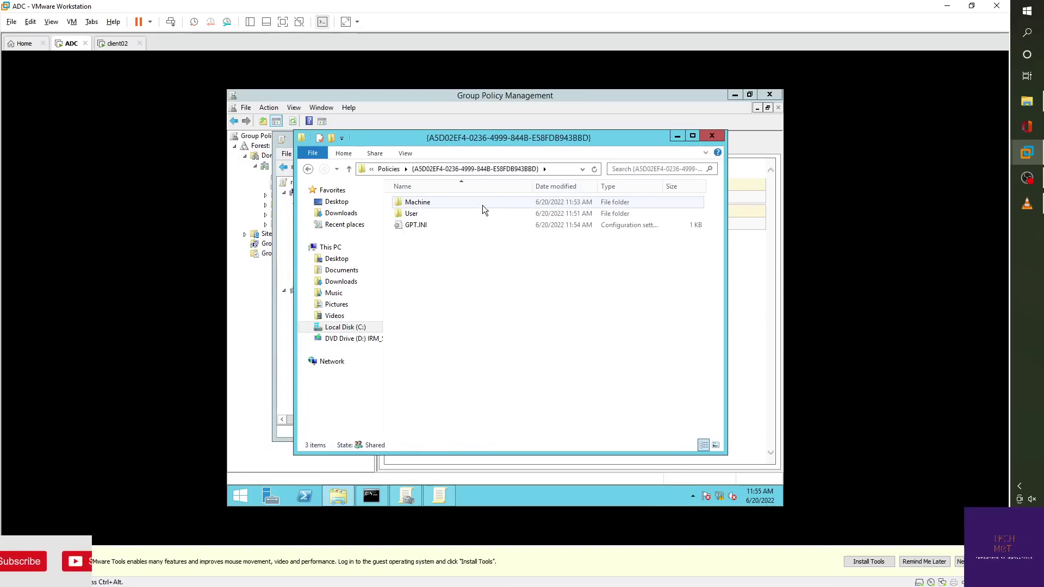
pyautogui.doubleClick(439, 202)
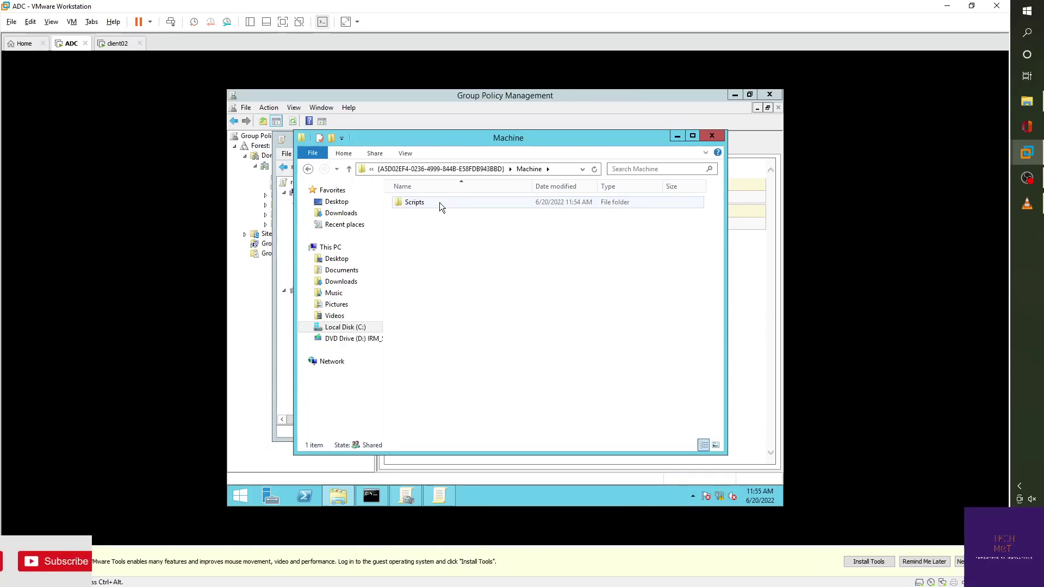
pyautogui.doubleClick(439, 202)
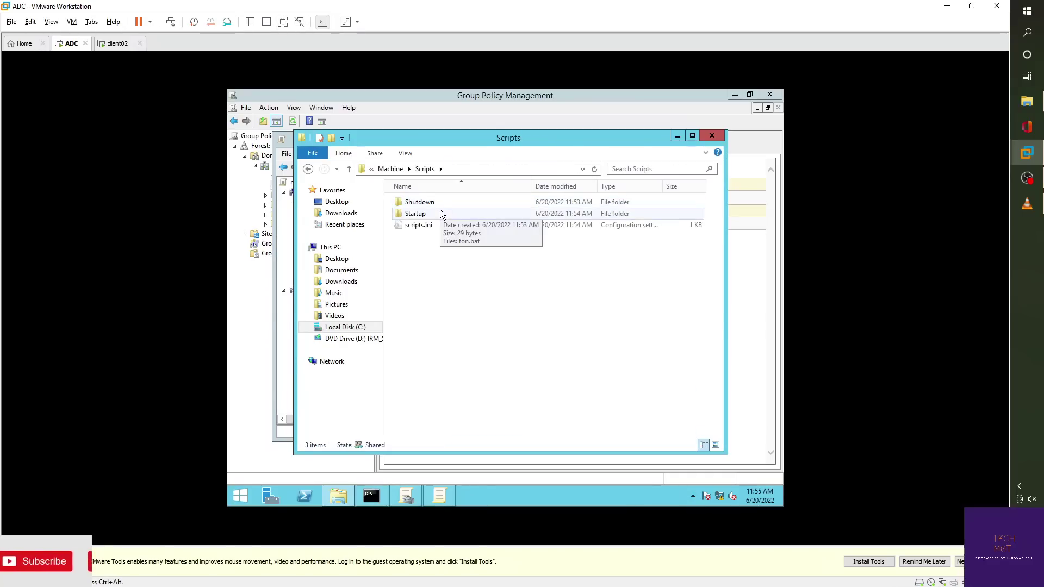
pyautogui.doubleClick(439, 211)
pyautogui.moveTo(469, 237); pyautogui.dragTo(416, 201)
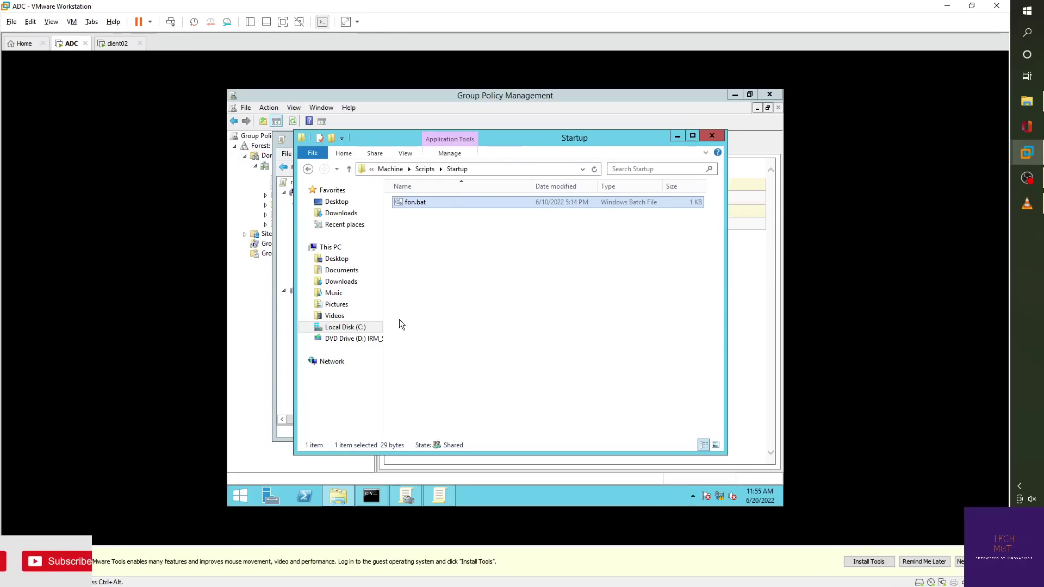
# Close Explorer and open Computer Preferences > Windows Settings > Files, bringing up the new-item menu.
pyautogui.click(713, 134)
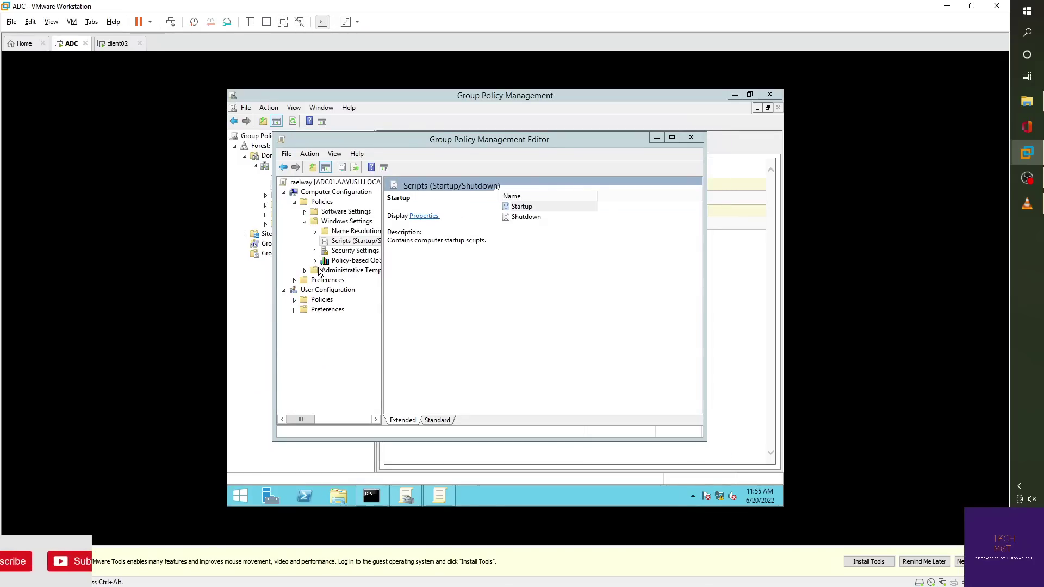
pyautogui.click(295, 281)
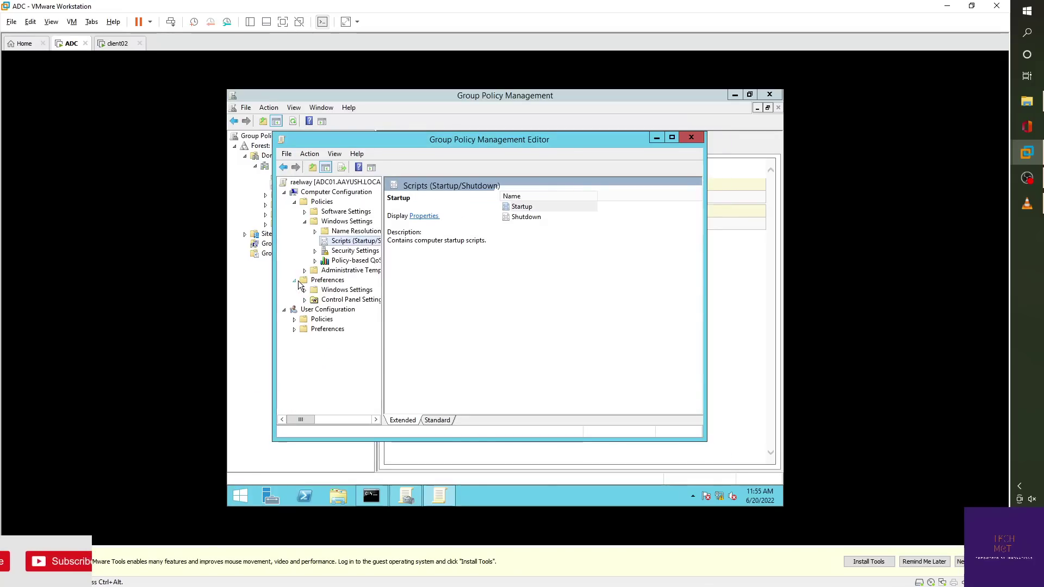
pyautogui.click(306, 291)
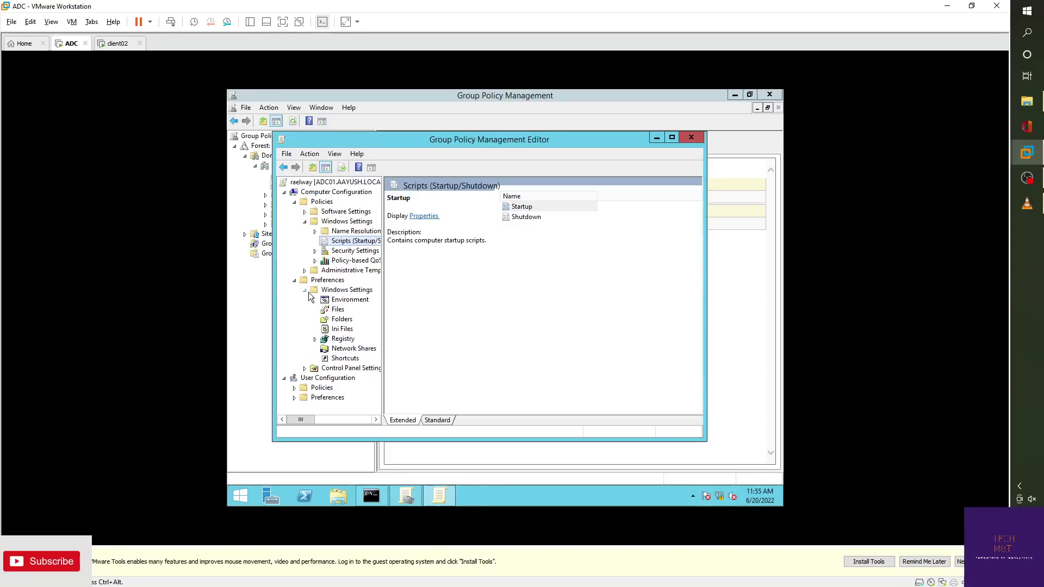
pyautogui.click(335, 309)
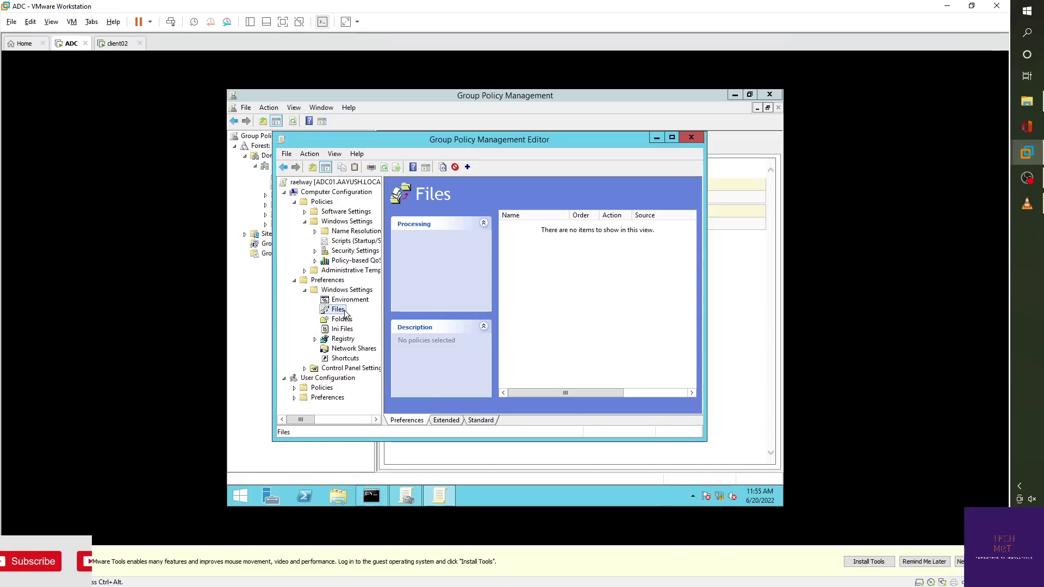
pyautogui.rightClick(573, 266)
pyautogui.moveTo(620, 274)
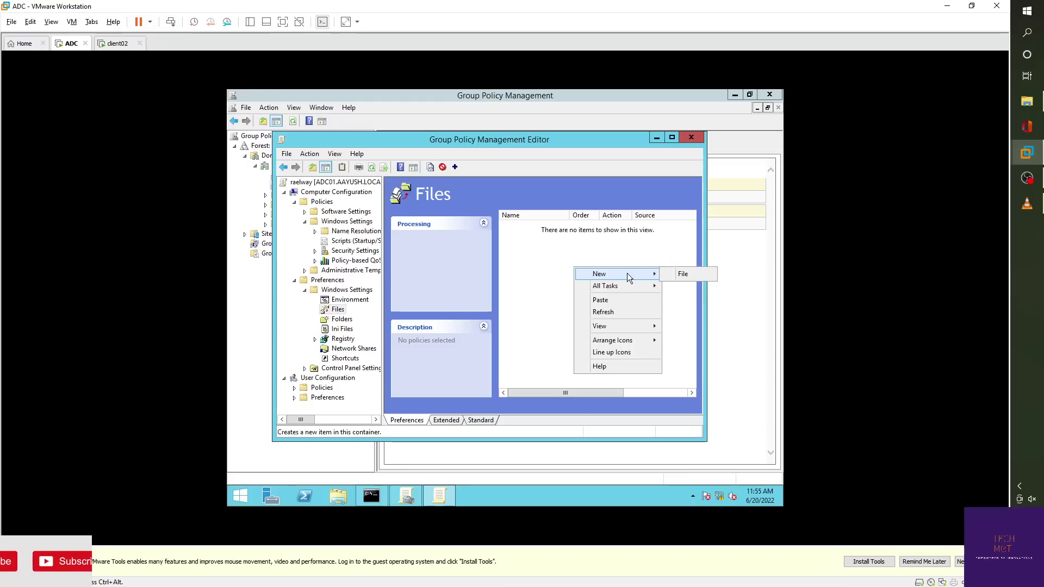
# Create a new File preference item with the Create action.
pyautogui.click(674, 273)
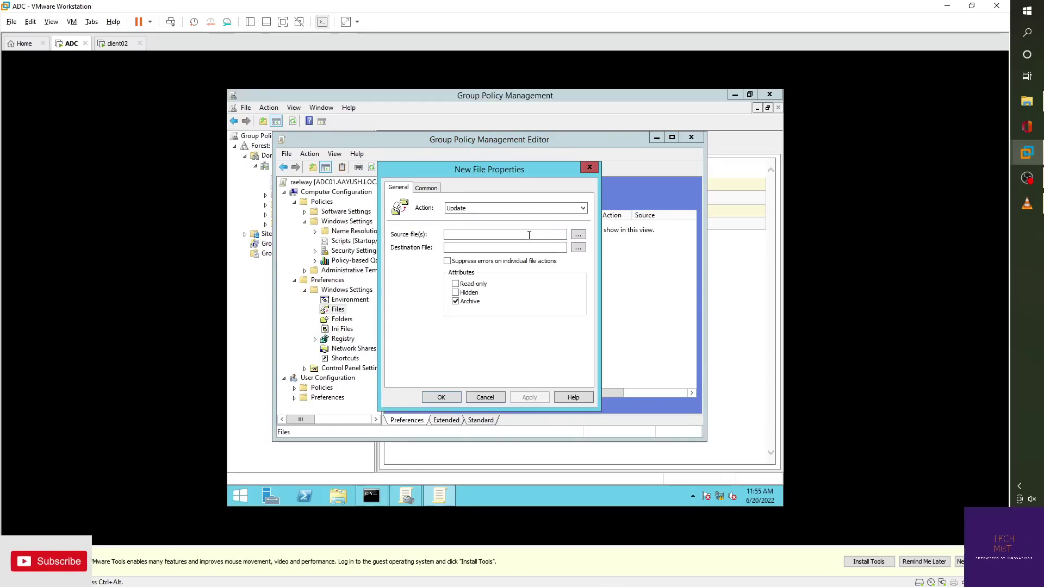
pyautogui.click(498, 210)
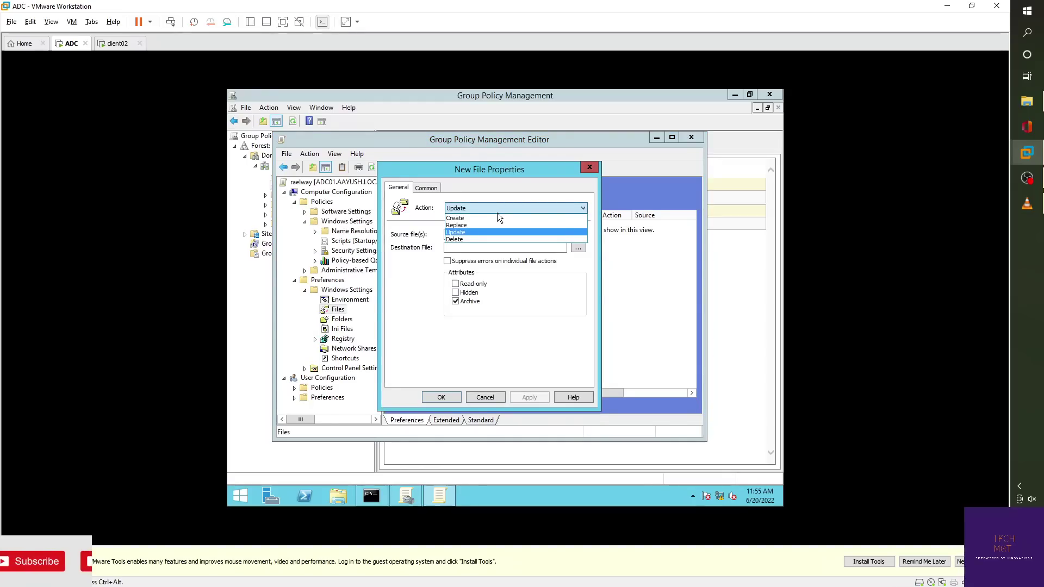
pyautogui.click(497, 213)
pyautogui.click(497, 211)
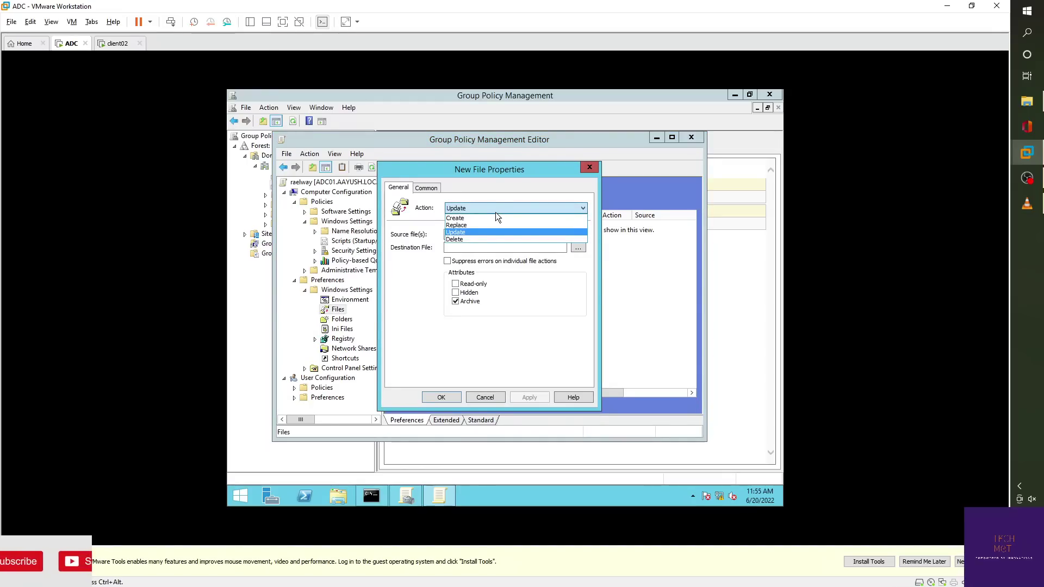
pyautogui.click(490, 217)
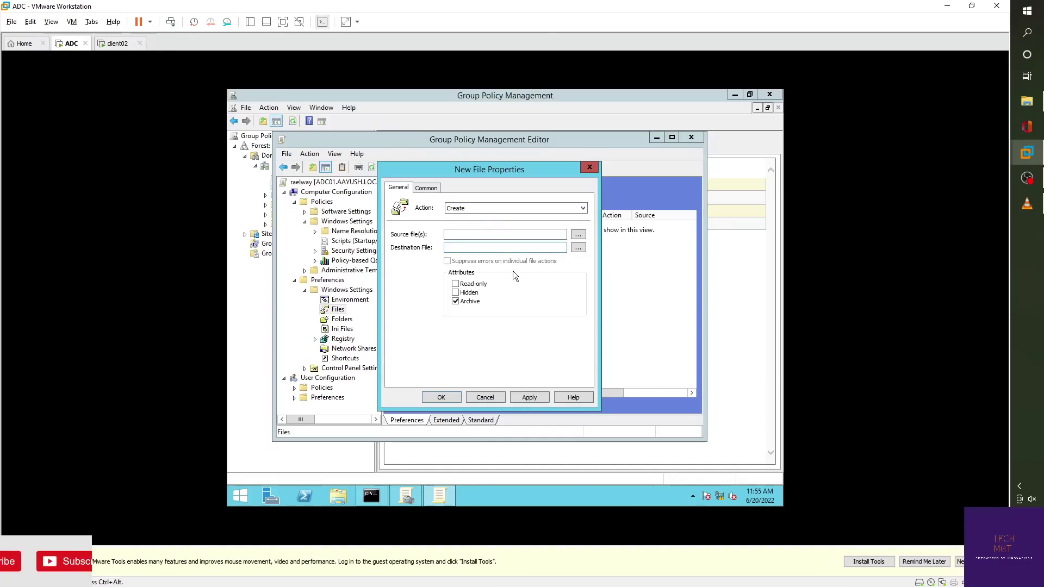
# Browse the source from Fonts up into SYSVOL > sysvol > aayush.local > Policies.
pyautogui.click(580, 234)
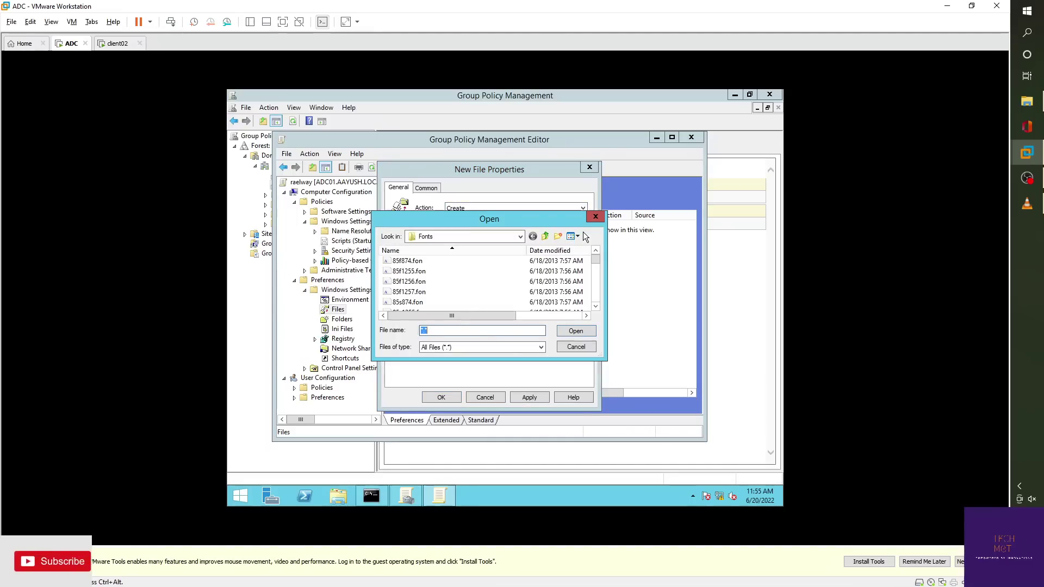
pyautogui.click(545, 238)
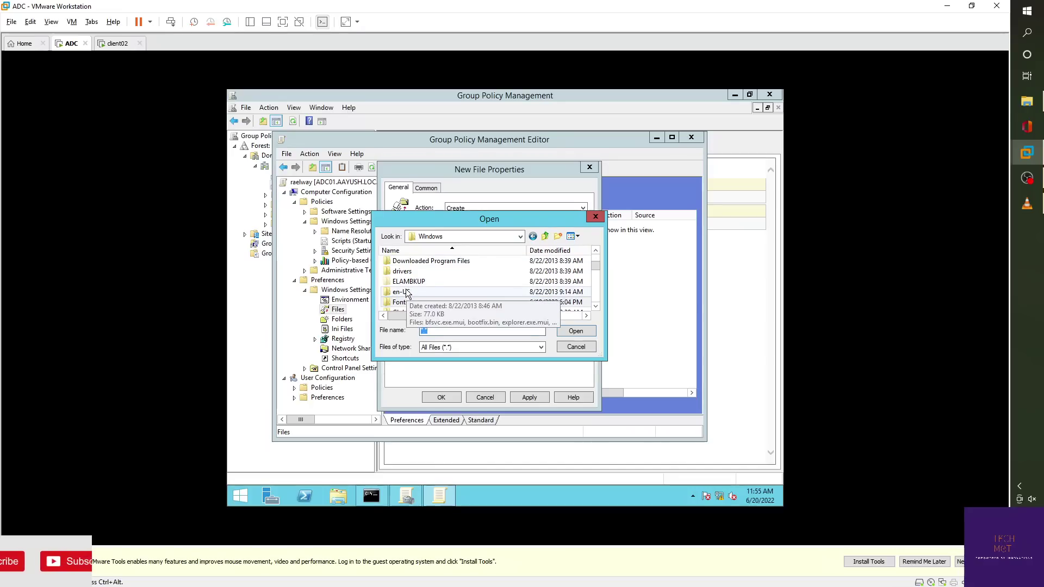
pyautogui.scroll(-9, 406, 293)
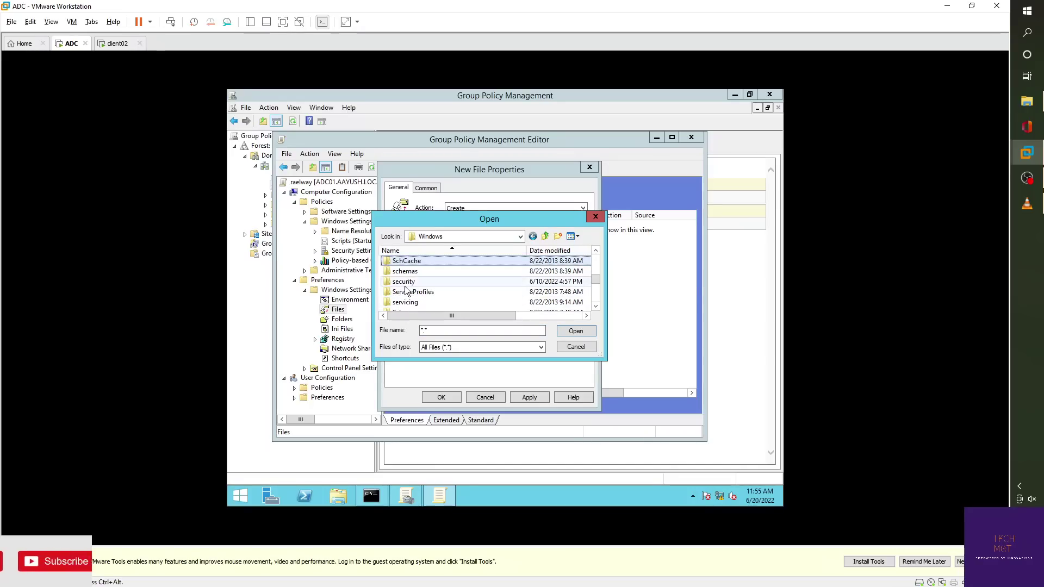
pyautogui.scroll(-2, 406, 292)
pyautogui.scroll(-2, 406, 292)
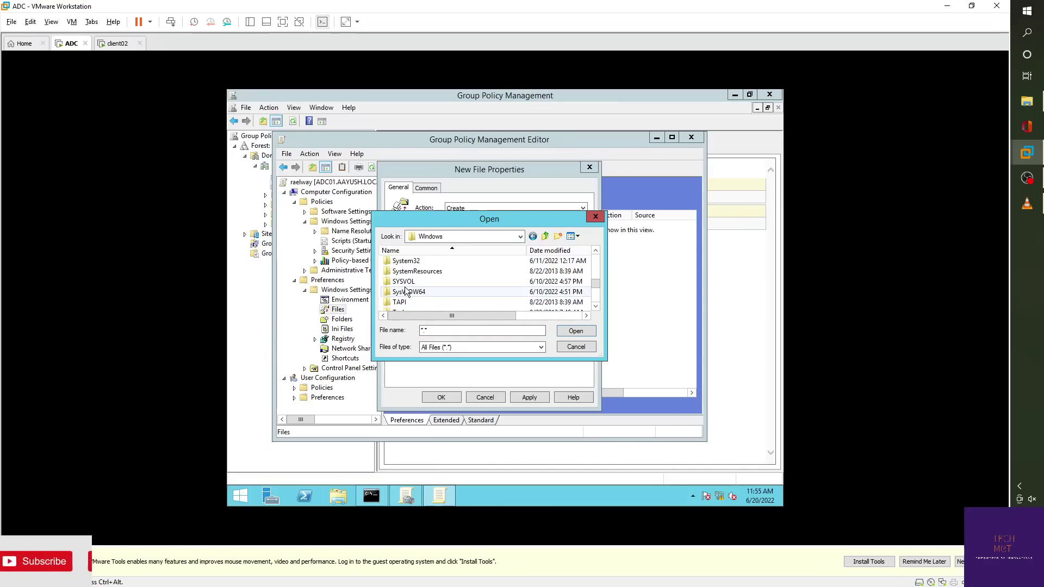
pyautogui.doubleClick(404, 282)
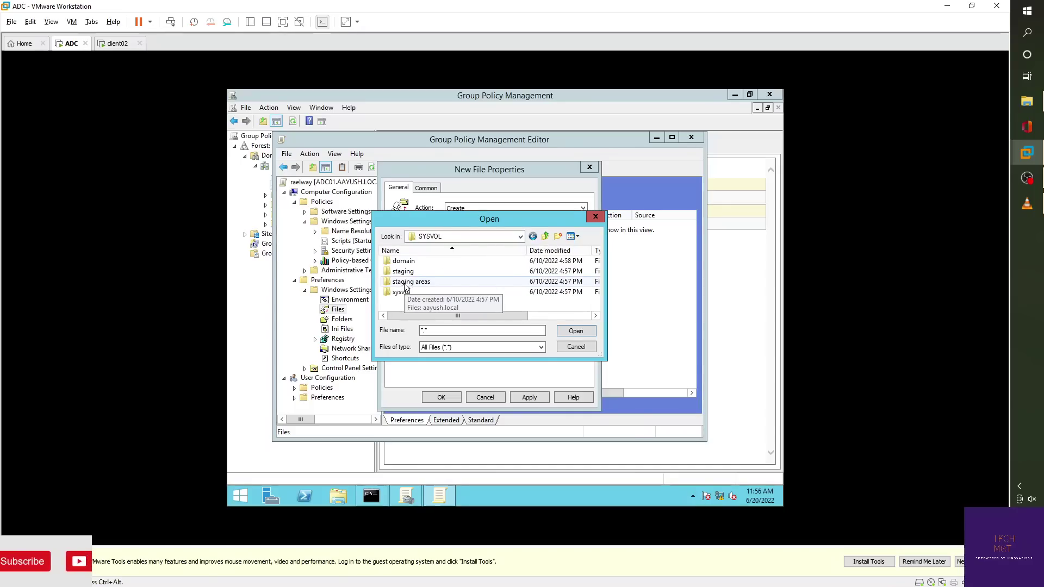
pyautogui.doubleClick(402, 291)
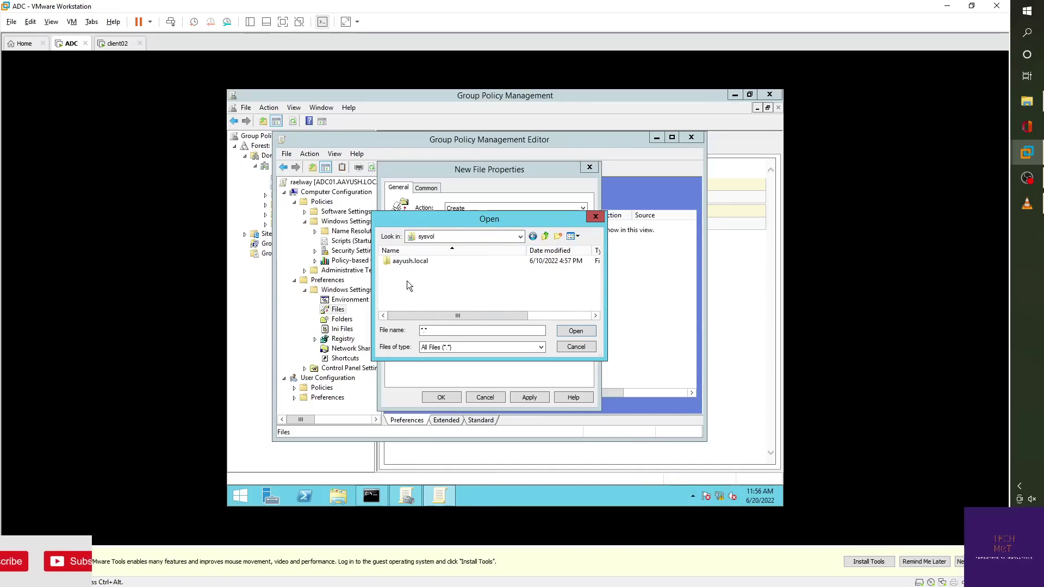
pyautogui.doubleClick(405, 262)
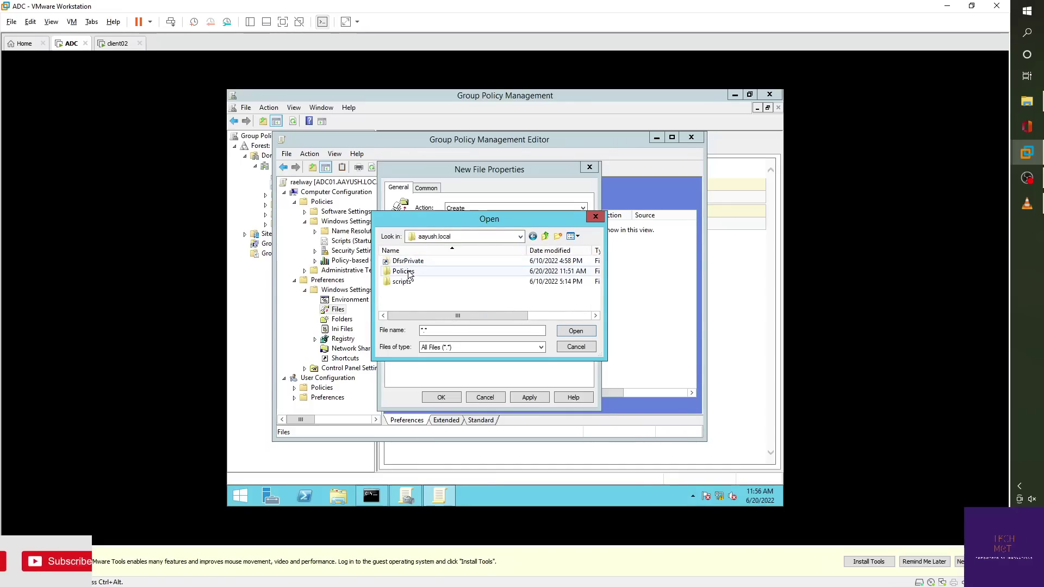
pyautogui.doubleClick(407, 271)
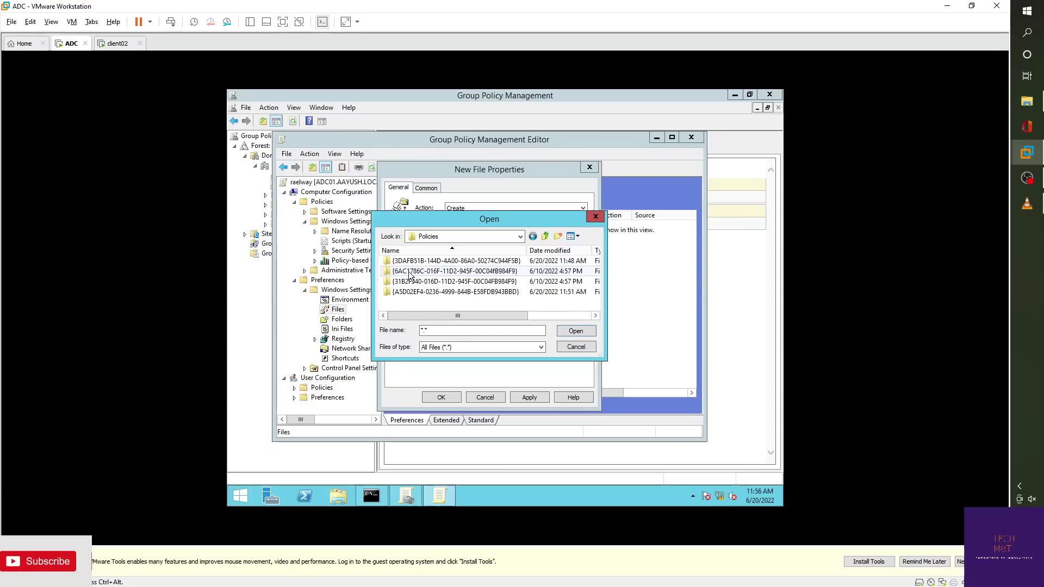
# Pick Solomon - bold.ttf from scripts\font as the source file.
pyautogui.click(545, 236)
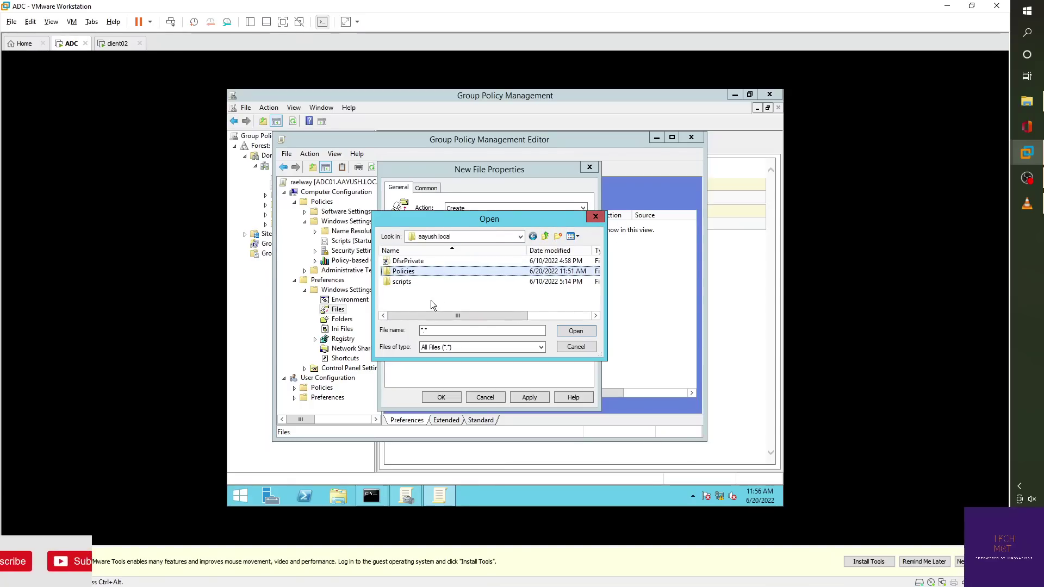
pyautogui.doubleClick(427, 282)
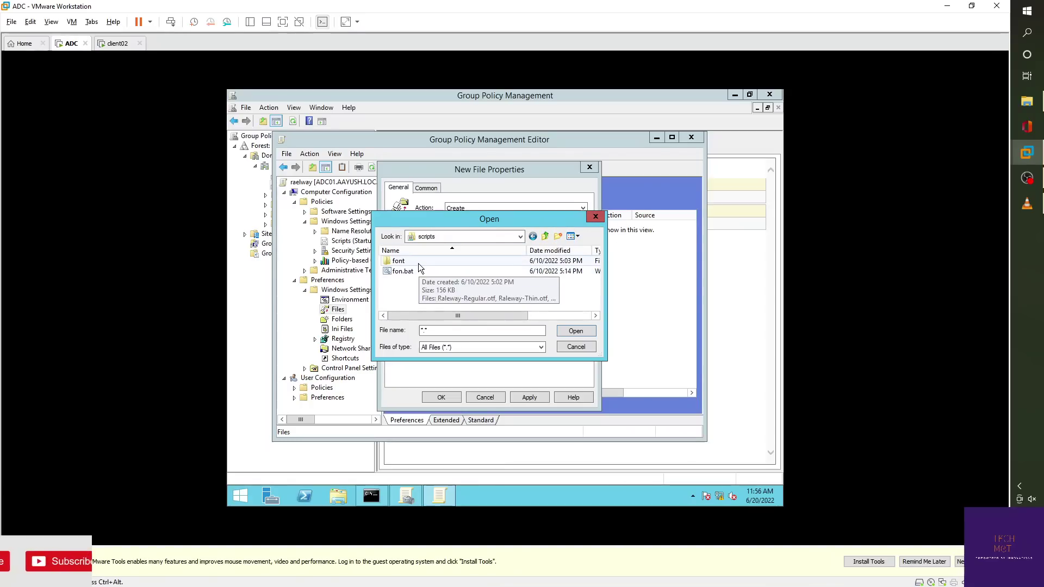
pyautogui.doubleClick(418, 263)
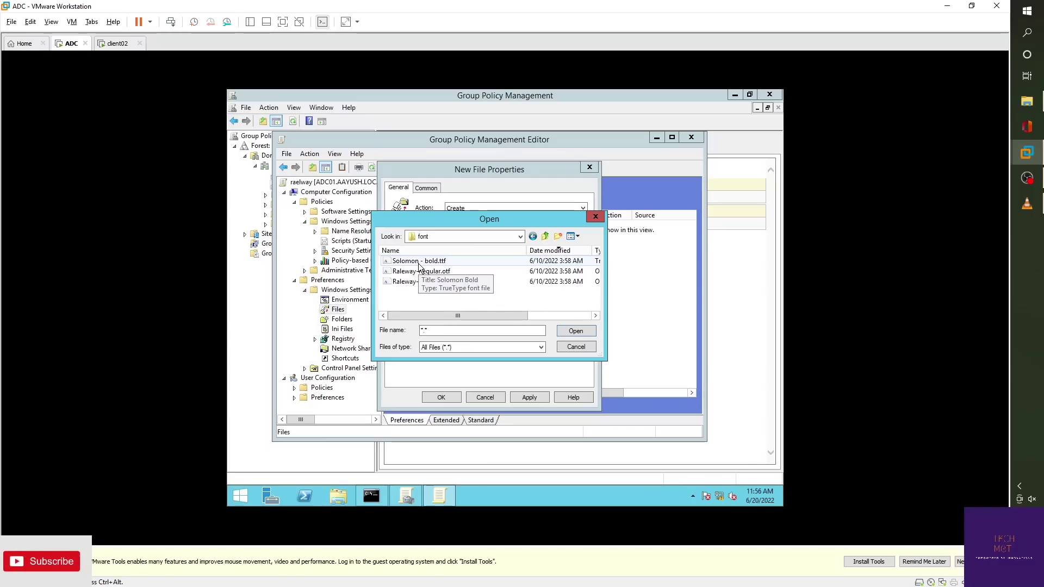
pyautogui.doubleClick(419, 261)
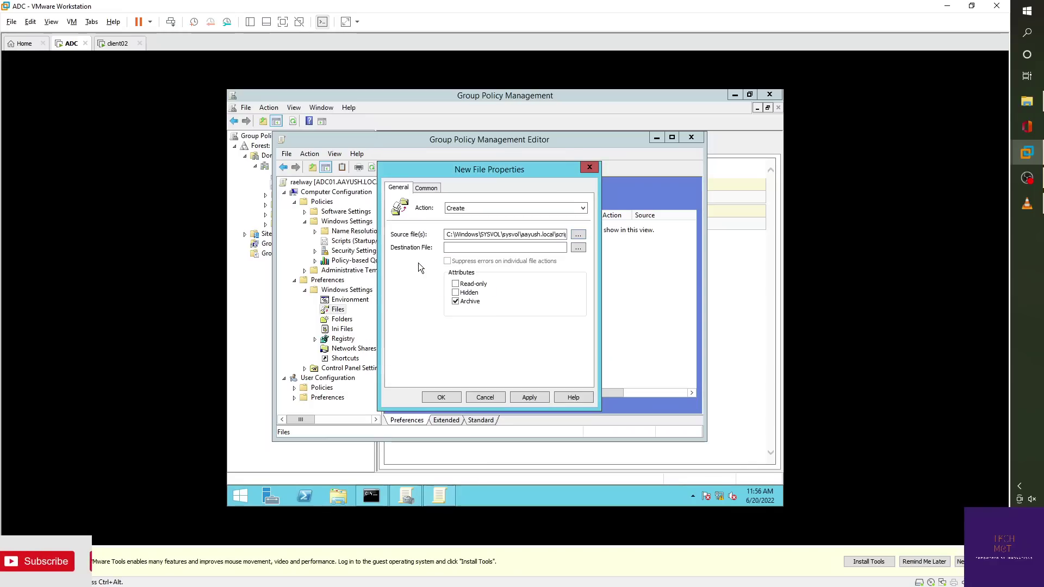
# Fix the source path to aayush.local's SYSVOL share, removing the duplicate sysvol\, and select it.
pyautogui.click(521, 233)
pyautogui.moveTo(522, 234); pyautogui.dragTo(502, 244)
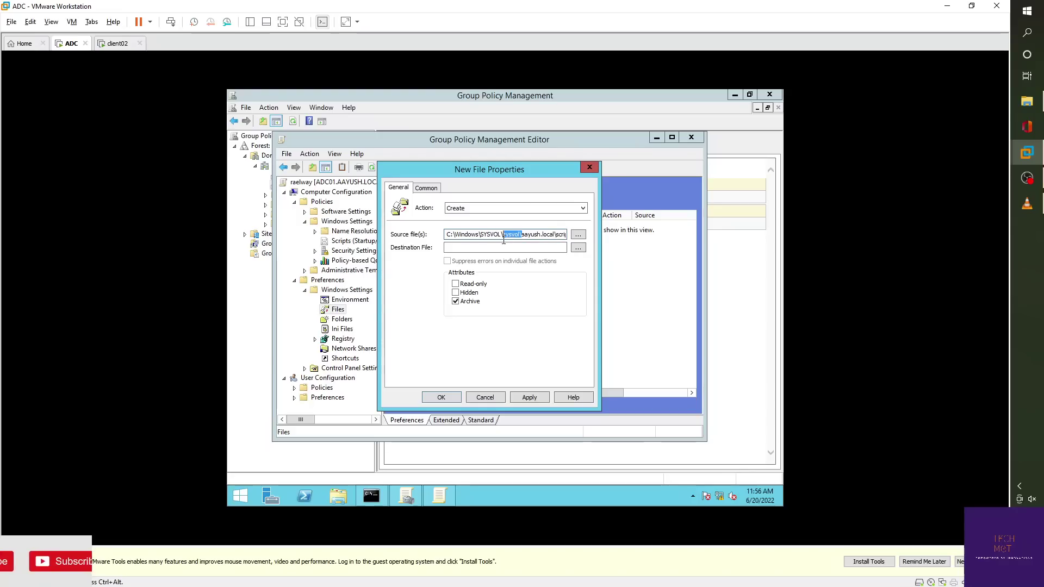
pyautogui.press('BackSpace')
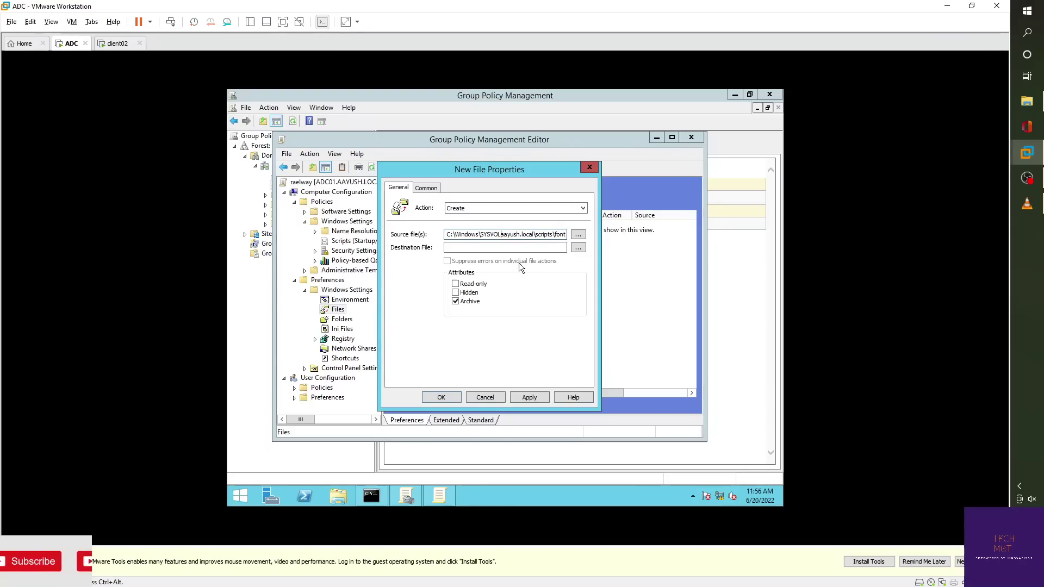
pyautogui.write('\\')
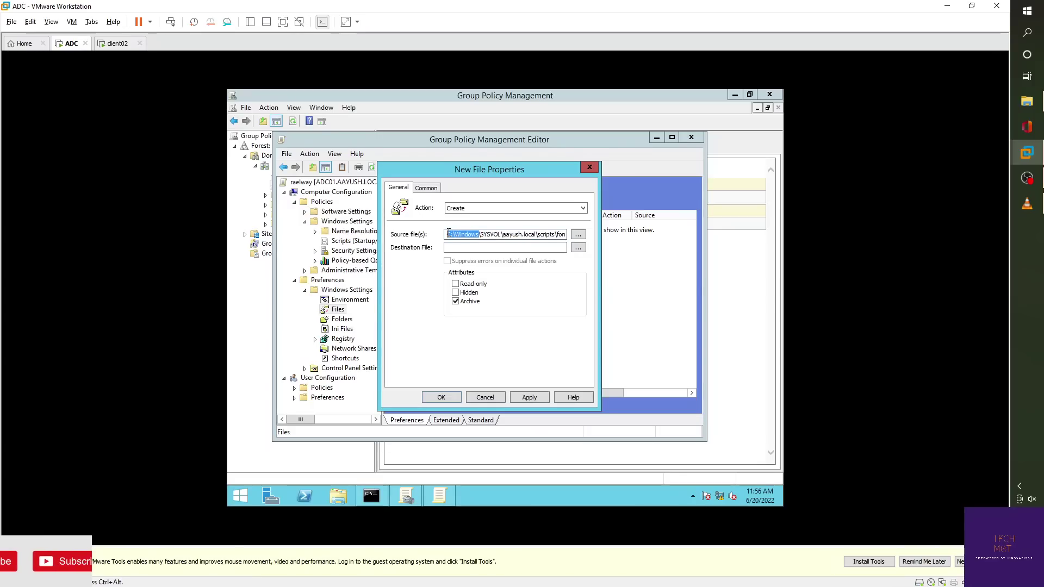
pyautogui.write('\\aa')
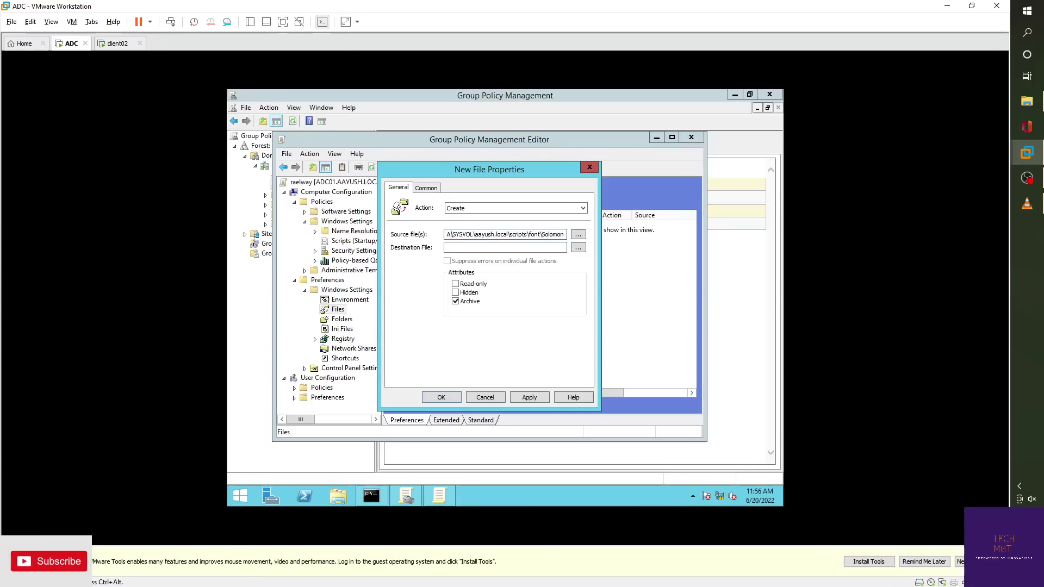
pyautogui.press('BackSpace')
pyautogui.write('a')
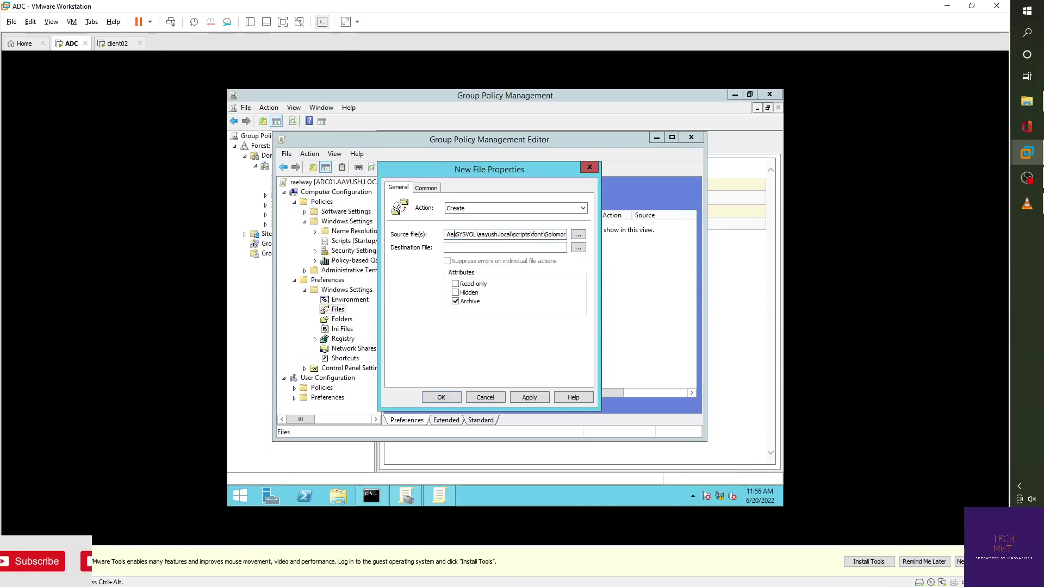
pyautogui.write('yush')
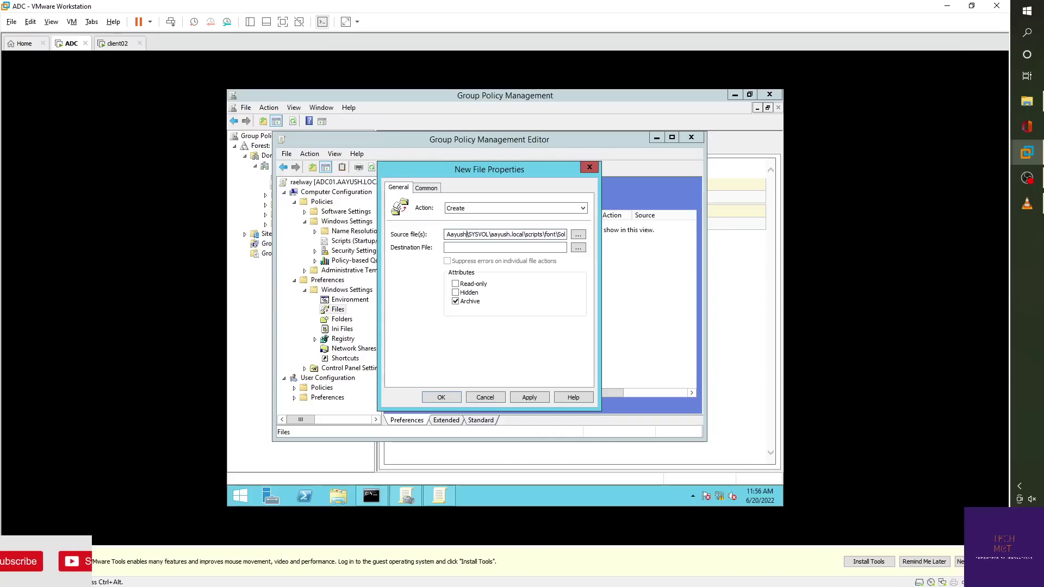
pyautogui.write('.loc')
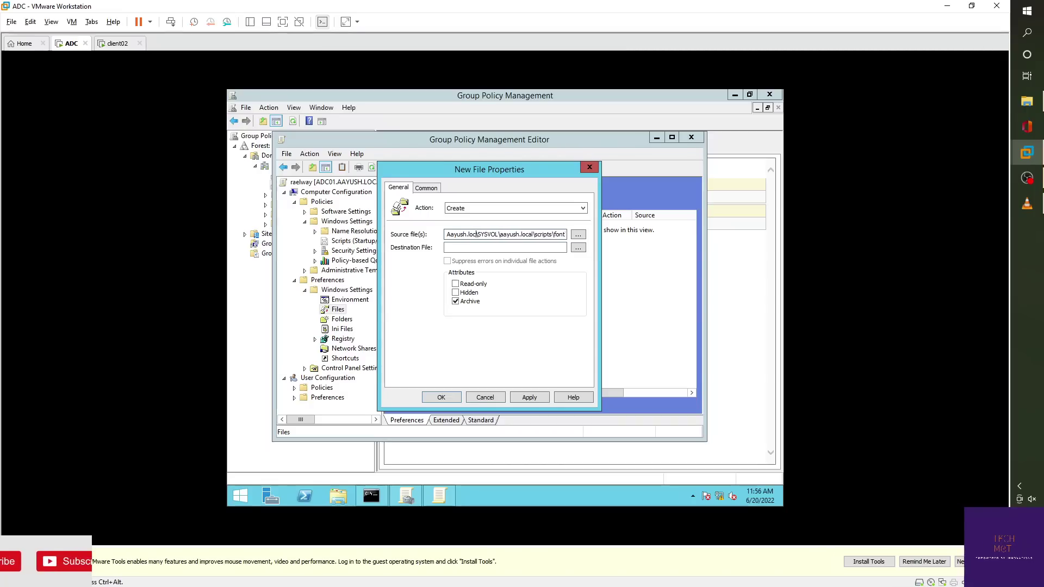
pyautogui.write('al')
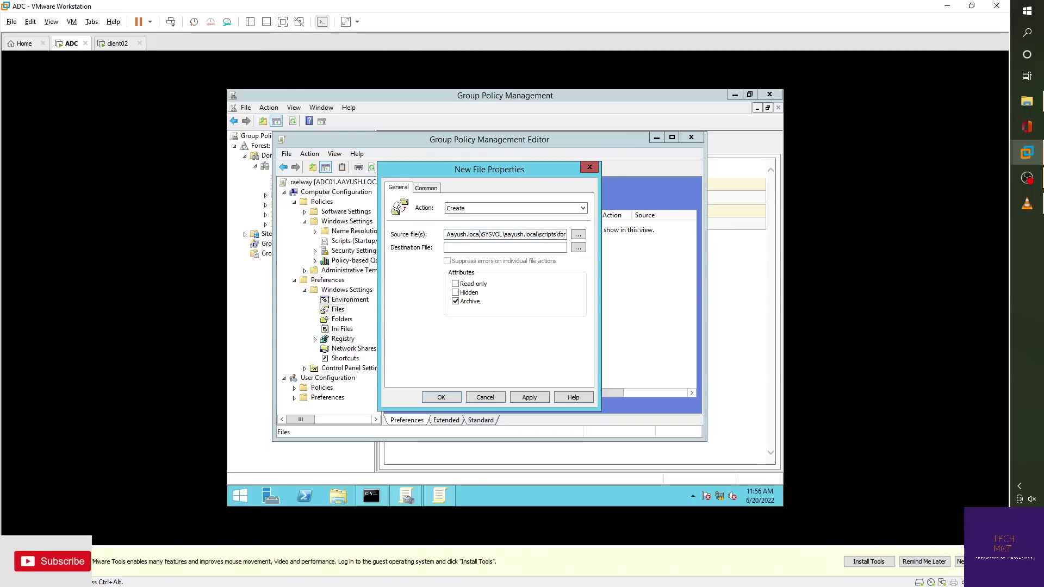
pyautogui.press('Left')
pyautogui.press('Left')
pyautogui.press('Left')
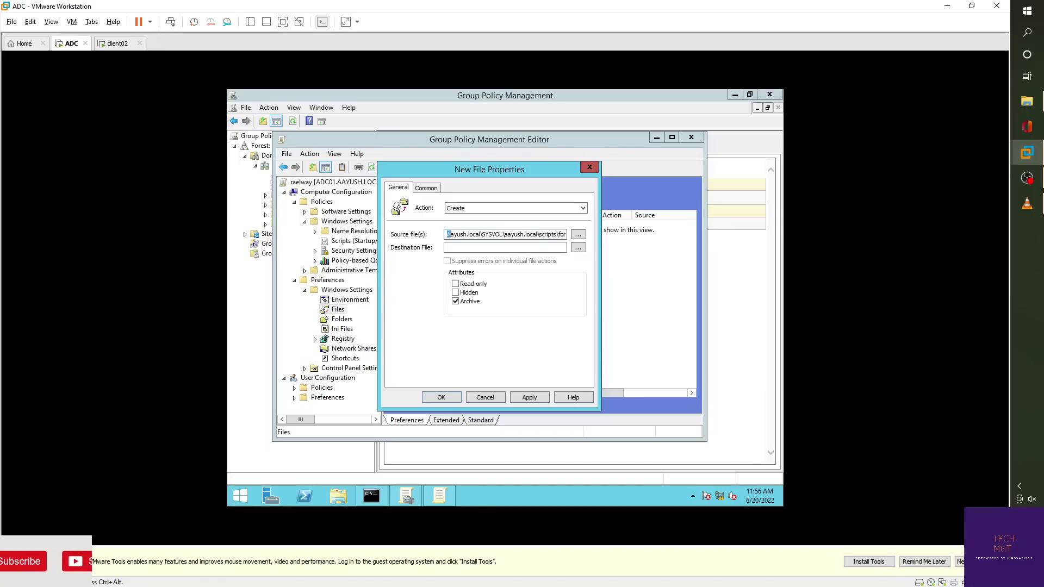
pyautogui.hotkey('shift', 'Right')
pyautogui.hotkey('shift', 'Right')
pyautogui.hotkey('shift', 'Right')
pyautogui.hotkey('shift', 'Right')
pyautogui.hotkey('shift', 'Right')
pyautogui.hotkey('shift', 'Right')
pyautogui.hotkey('shift', 'Right')
pyautogui.hotkey('shift', 'Right')
pyautogui.hotkey('shift', 'Right')
pyautogui.hotkey('shift', 'Right')
pyautogui.hotkey('shift', 'Right')
pyautogui.hotkey('shift', 'Right')
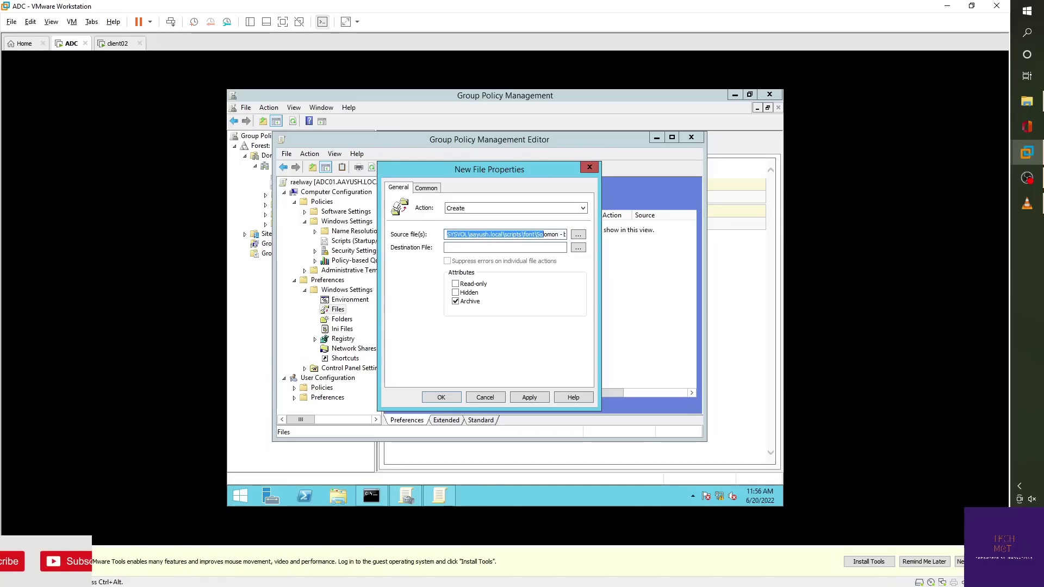
pyautogui.hotkey('shift', 'Right')
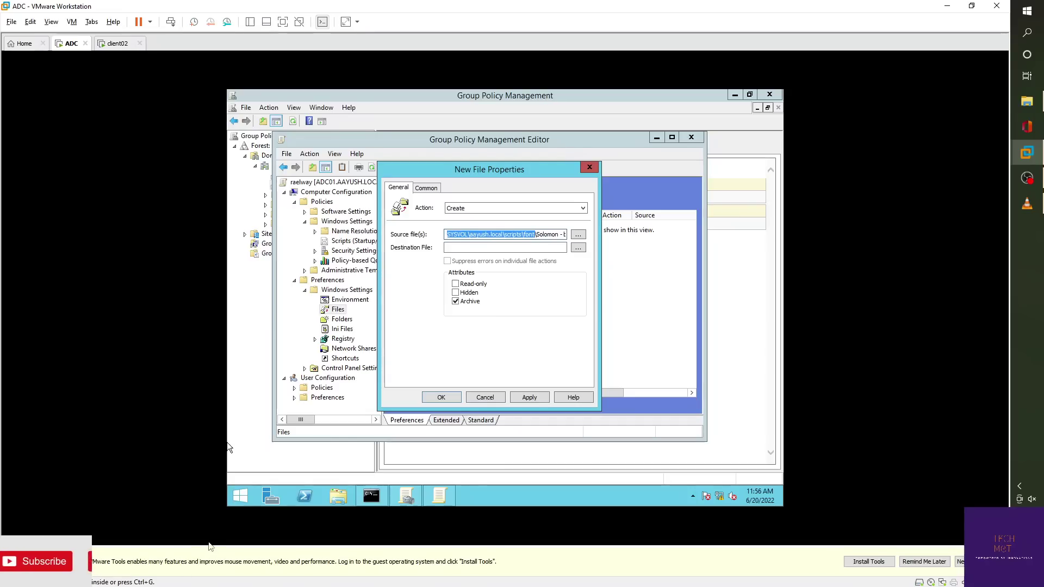
# Open the copied aayush.local SYSVOL font path via Run, adding the missing leading backslash.
pyautogui.rightClick(243, 494)
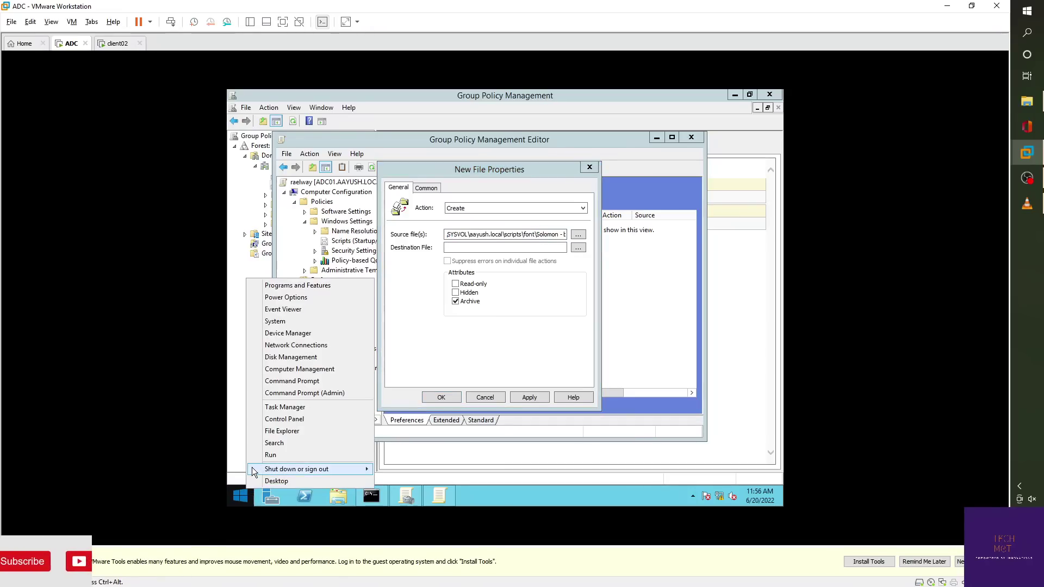
pyautogui.click(253, 458)
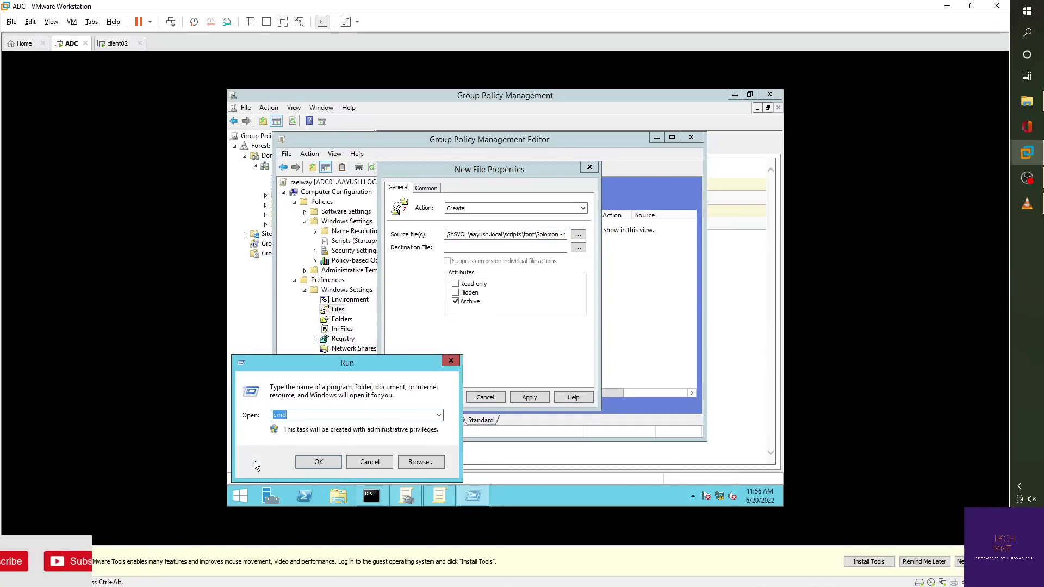
pyautogui.hotkey('ctrl', 'v')
pyautogui.press('Return')
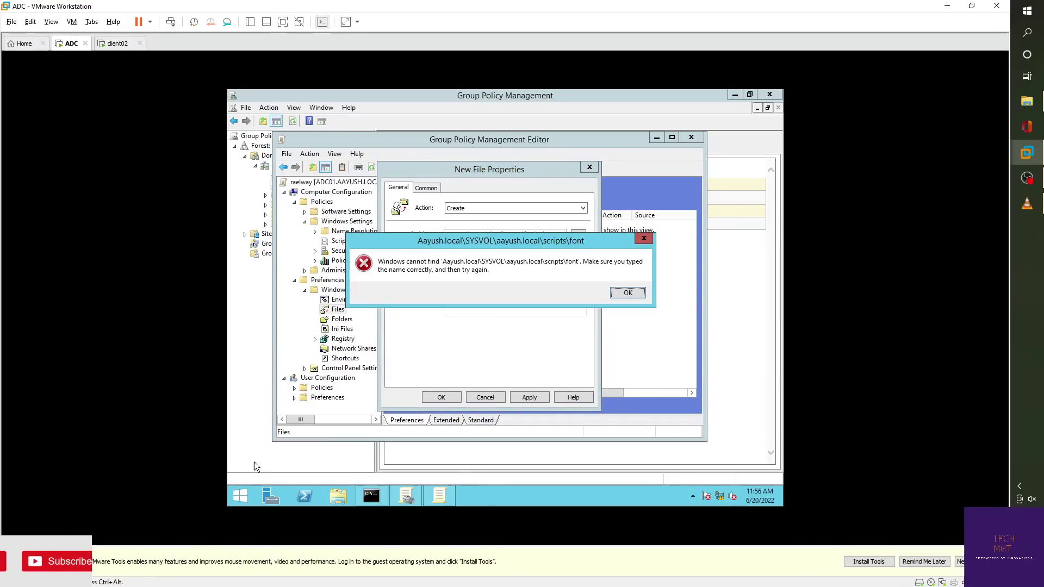
pyautogui.click(629, 292)
pyautogui.press('Right')
pyautogui.press('Left')
pyautogui.press('Left')
pyautogui.press('Left')
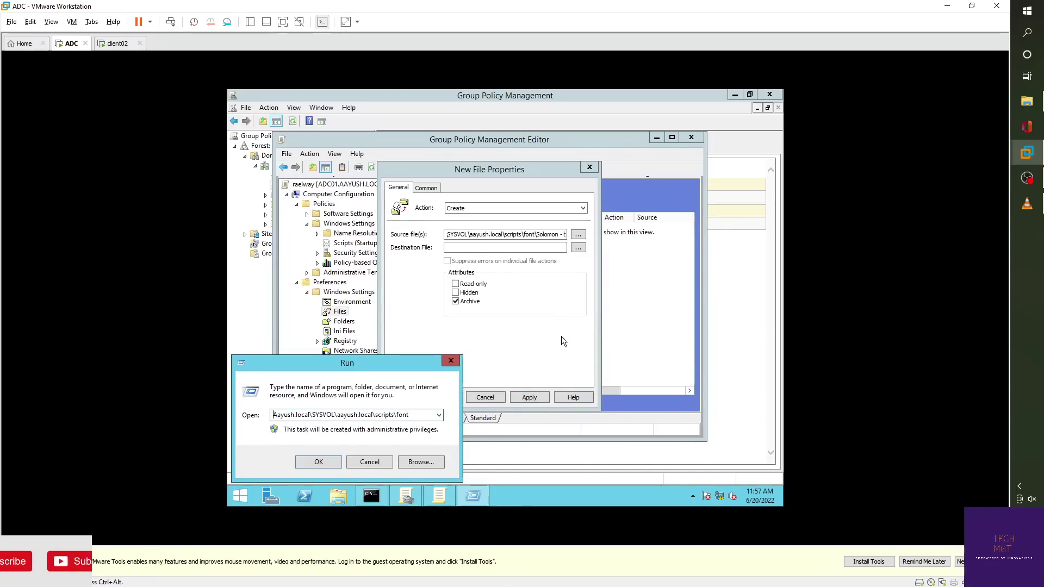
pyautogui.write('\\\\')
pyautogui.press('Return')
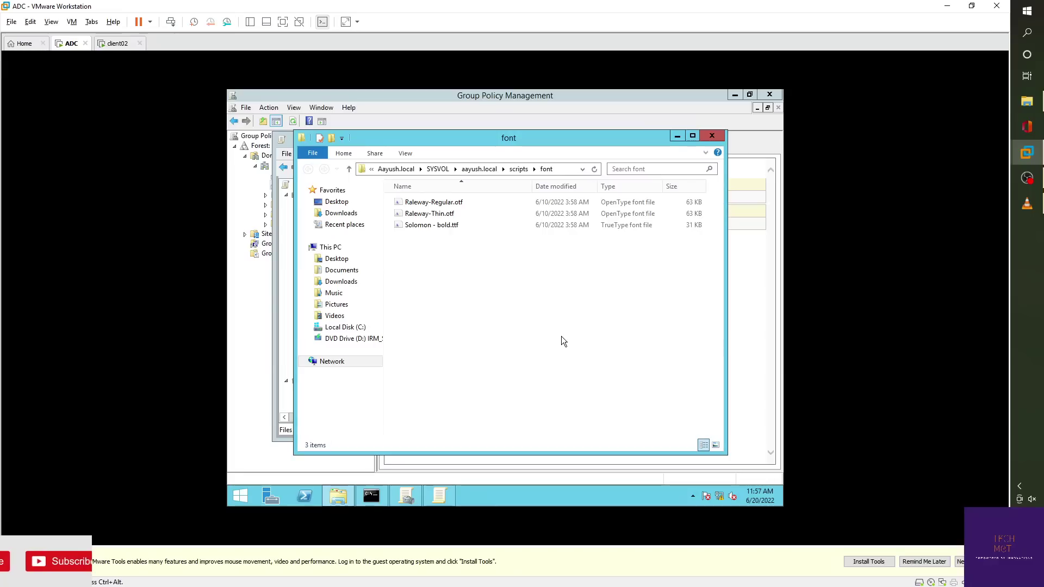
pyautogui.click(558, 168)
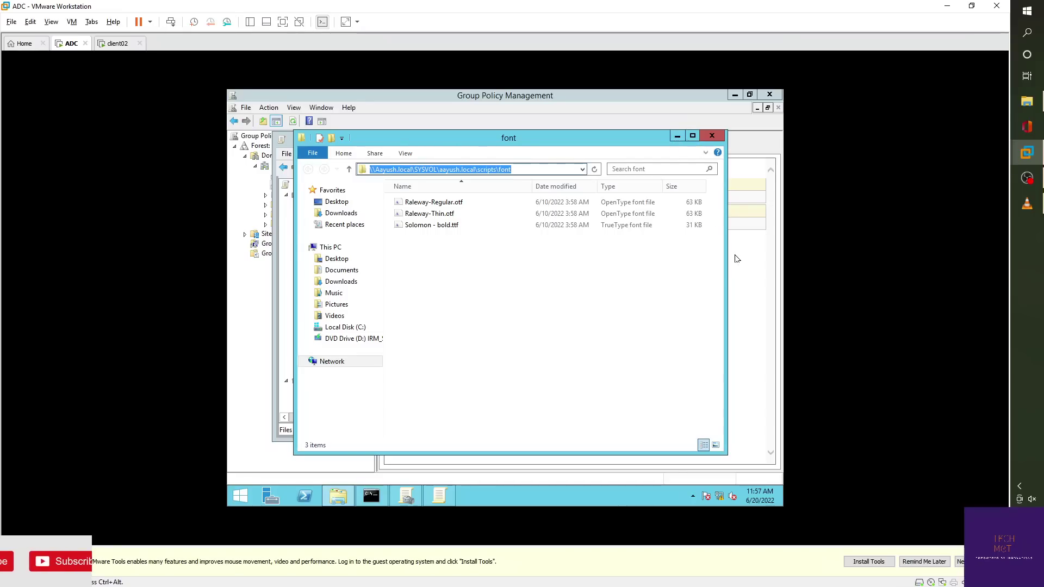
pyautogui.click(751, 292)
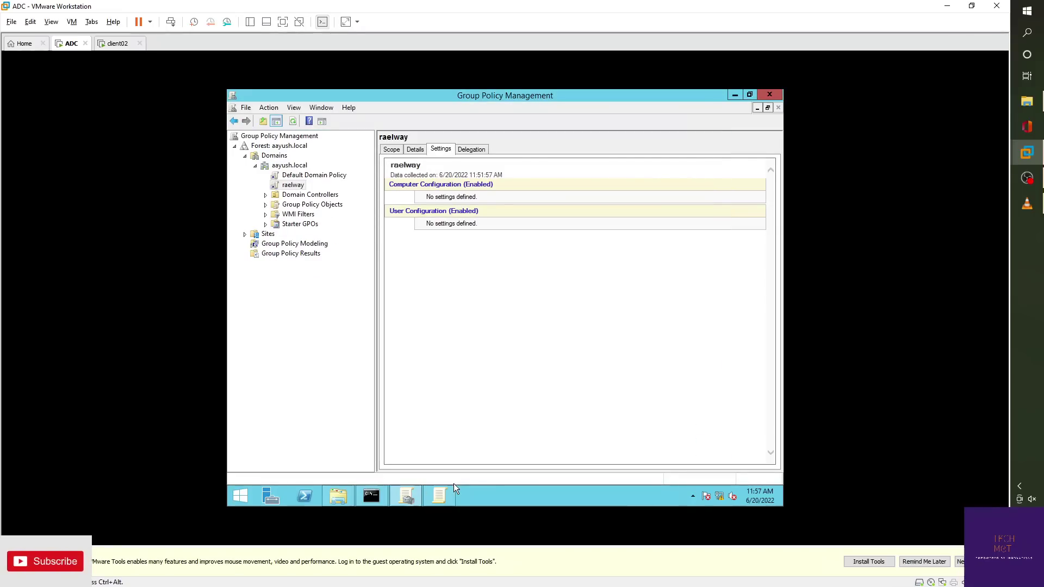
# Return to the new file item and prefix its Source path with a backslash so it reads \\aayush.local\SYSVOL.
pyautogui.click(343, 498)
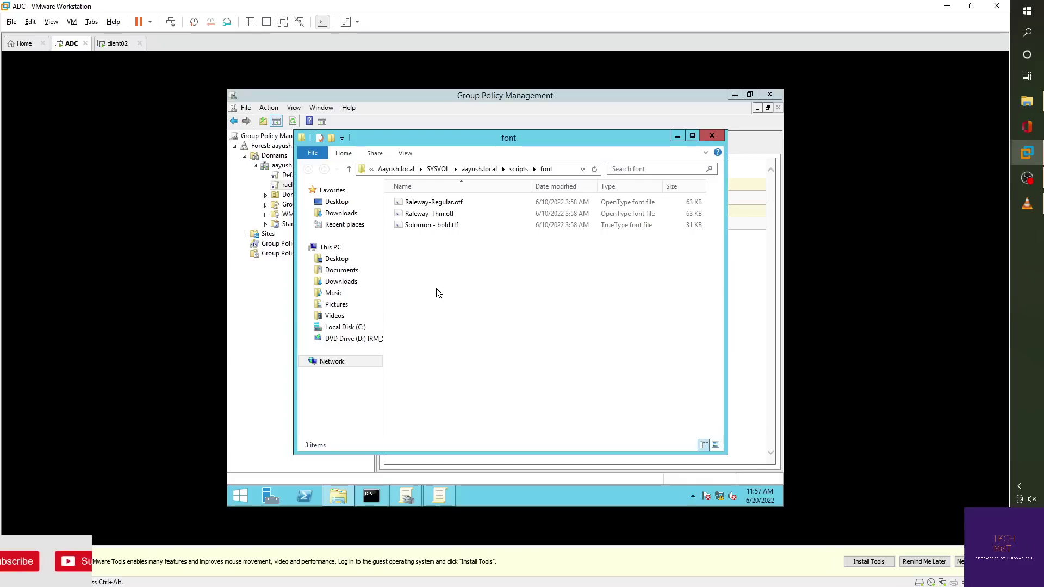
pyautogui.click(435, 491)
pyautogui.rightClick(536, 277)
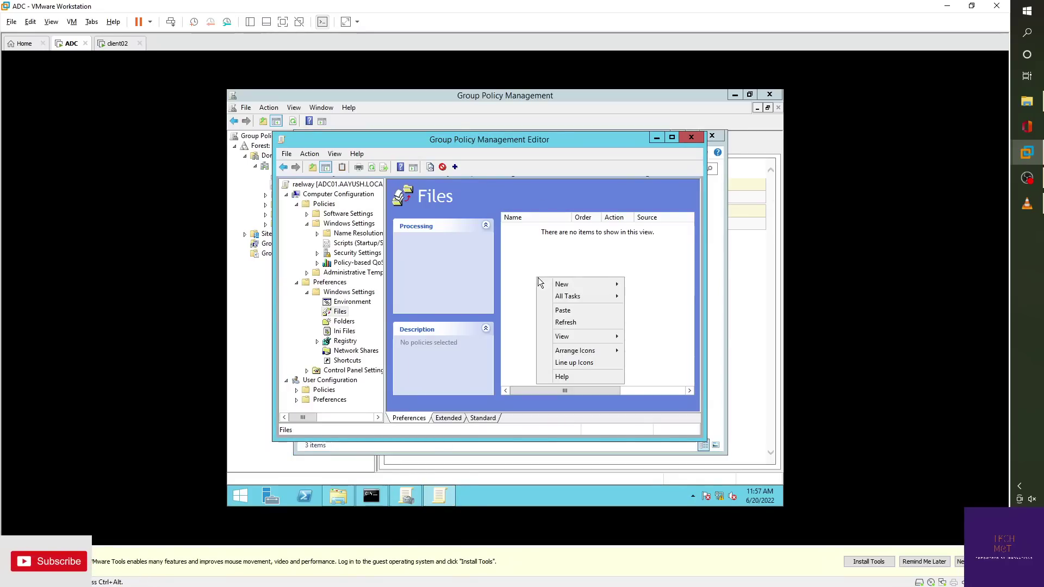
pyautogui.moveTo(571, 284)
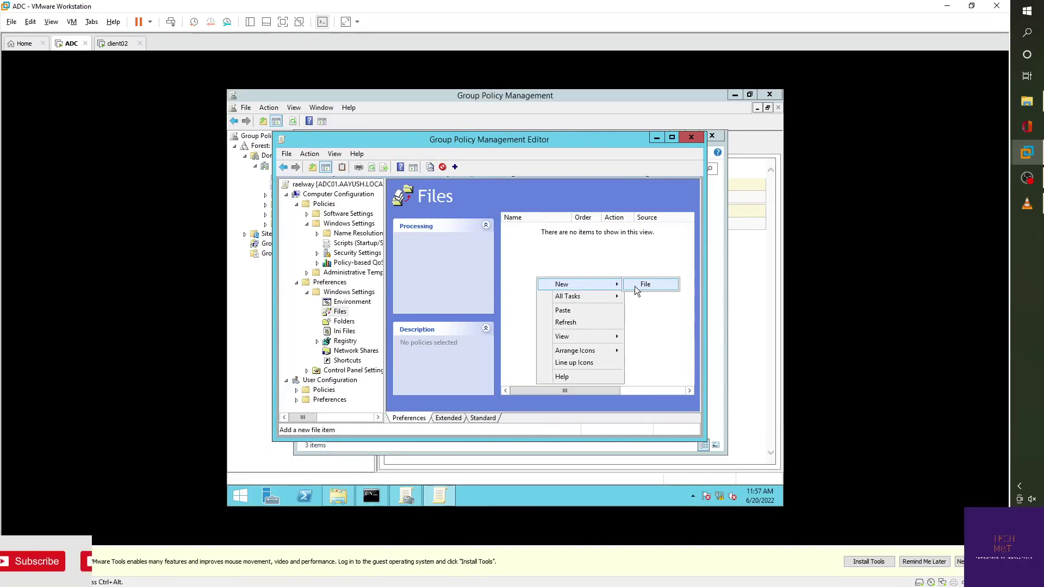
pyautogui.click(634, 285)
pyautogui.click(519, 311)
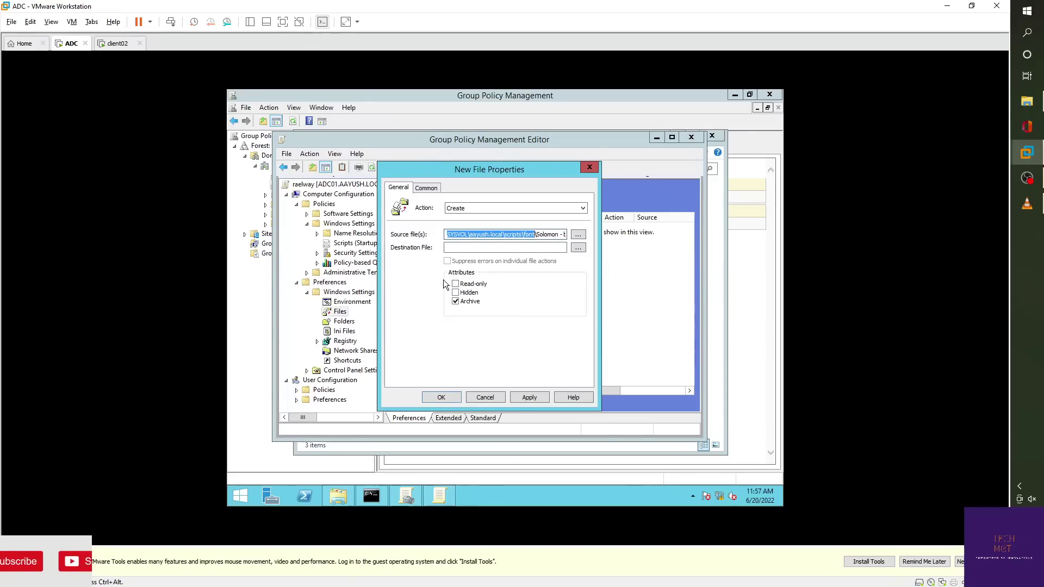
pyautogui.click(459, 234)
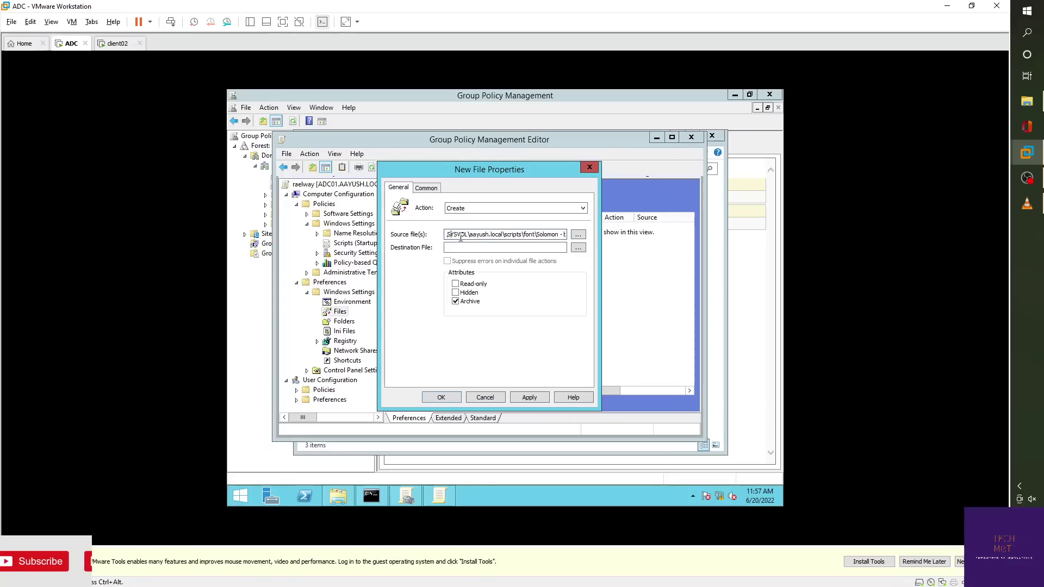
pyautogui.press('Home')
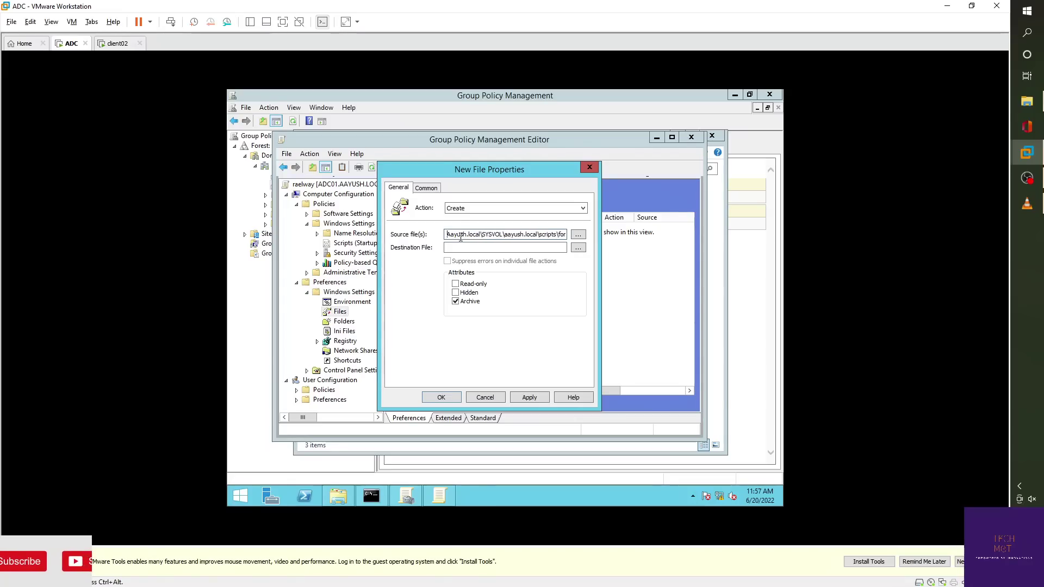
pyautogui.write('\\\\')
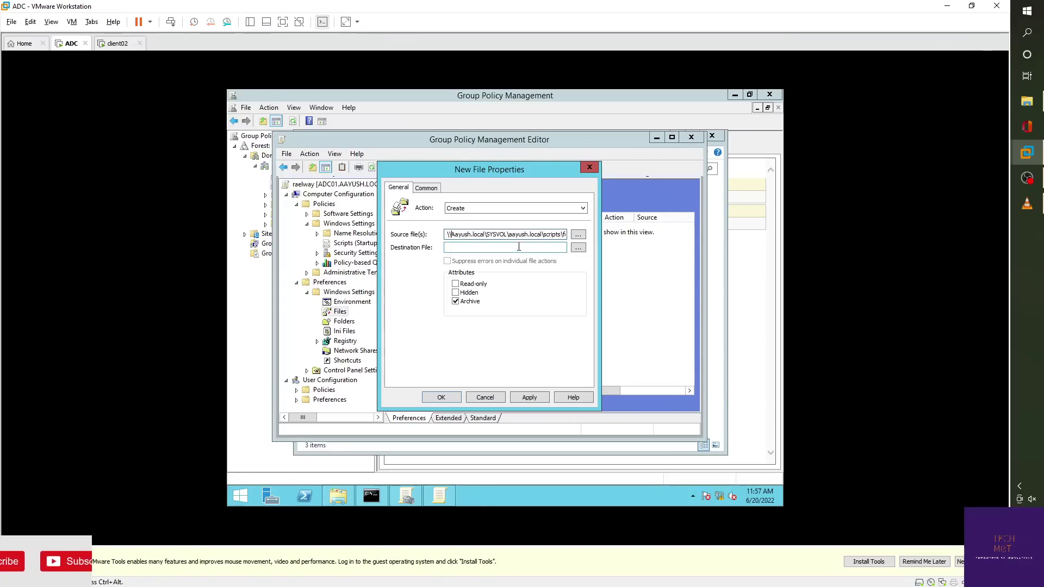
# Browse the source file picker up and over to the C:\Windows\Fonts folder.
pyautogui.click(576, 247)
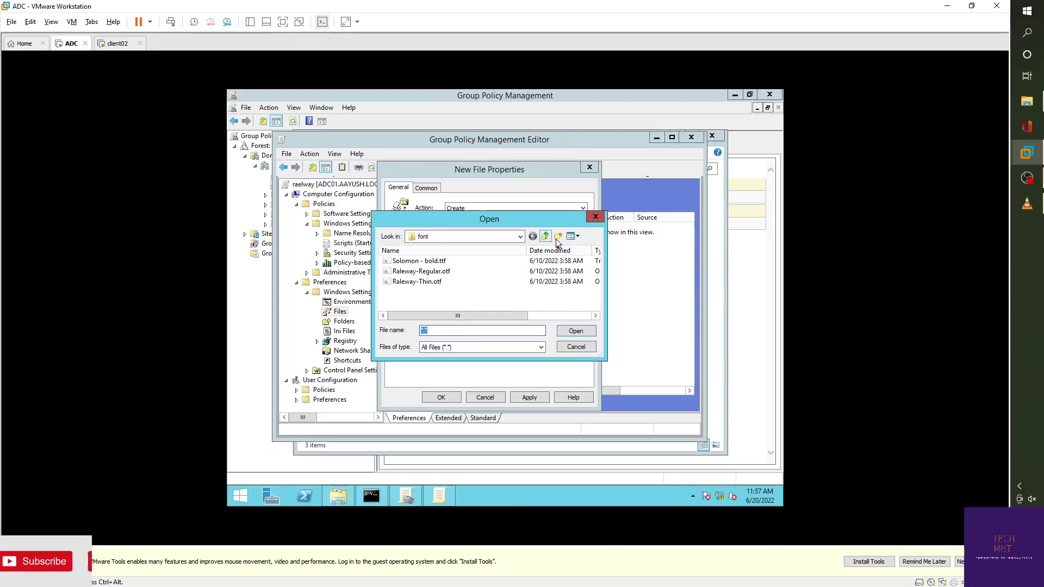
pyautogui.click(550, 239)
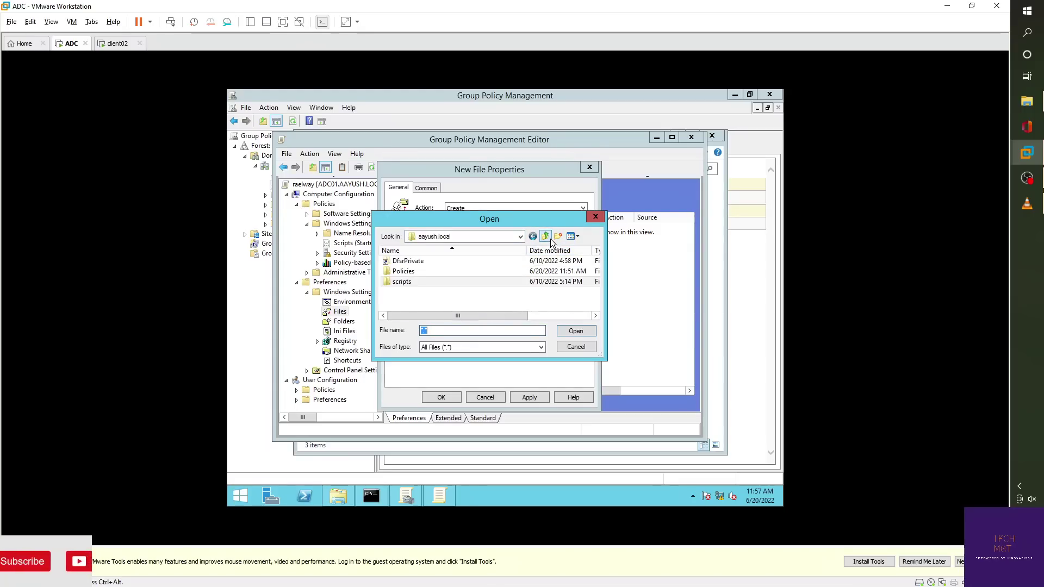
pyautogui.click(551, 239)
pyautogui.click(550, 239)
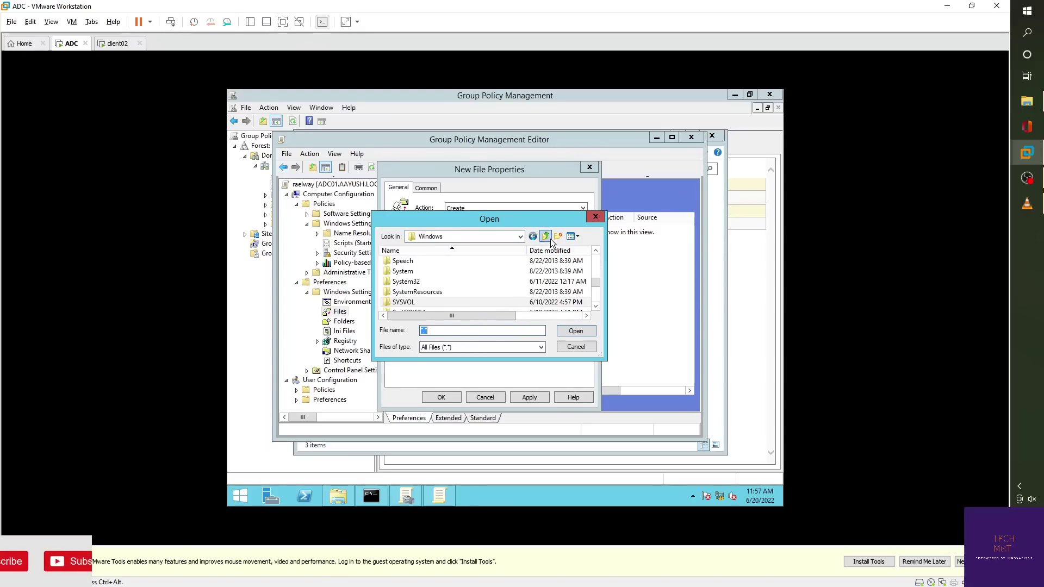
pyautogui.click(550, 239)
pyautogui.click(550, 239)
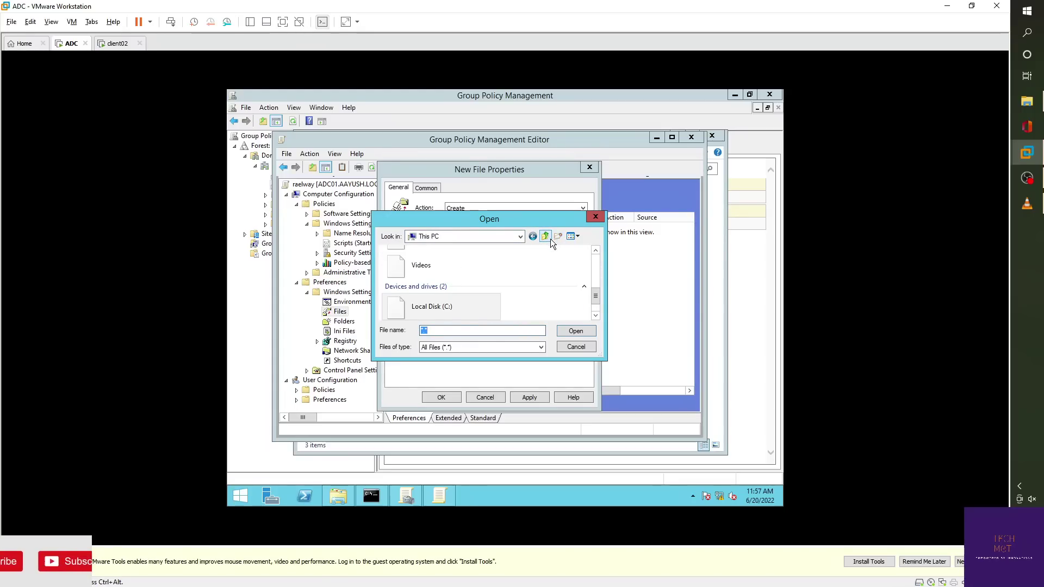
pyautogui.doubleClick(404, 301)
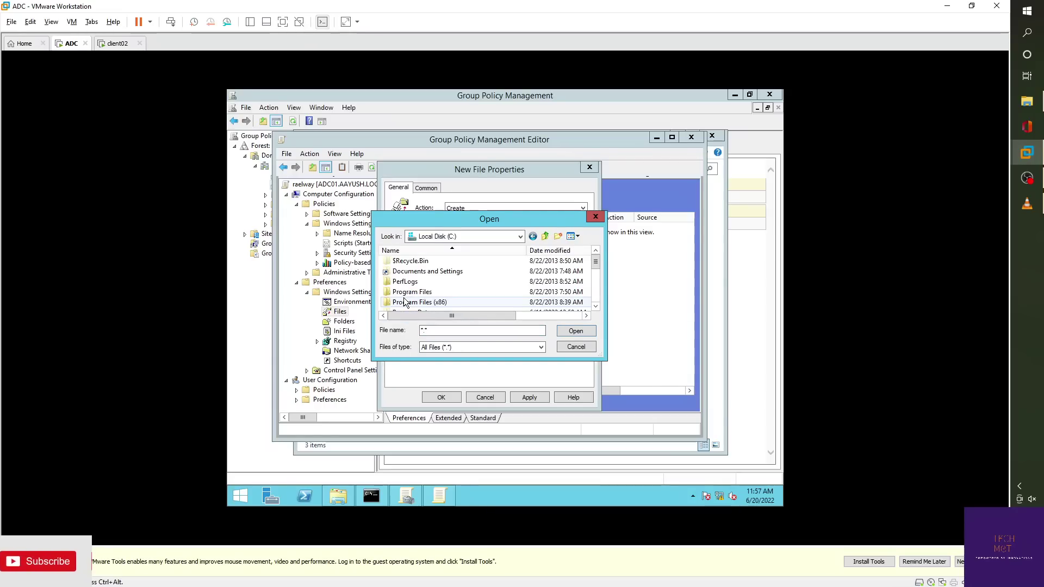
pyautogui.scroll(-3, 404, 300)
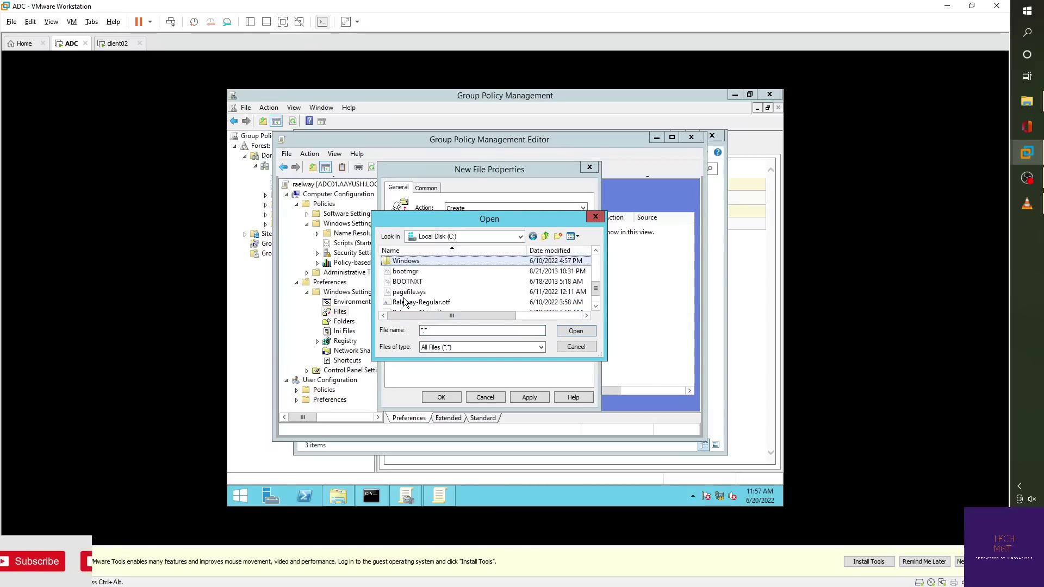
pyautogui.doubleClick(405, 261)
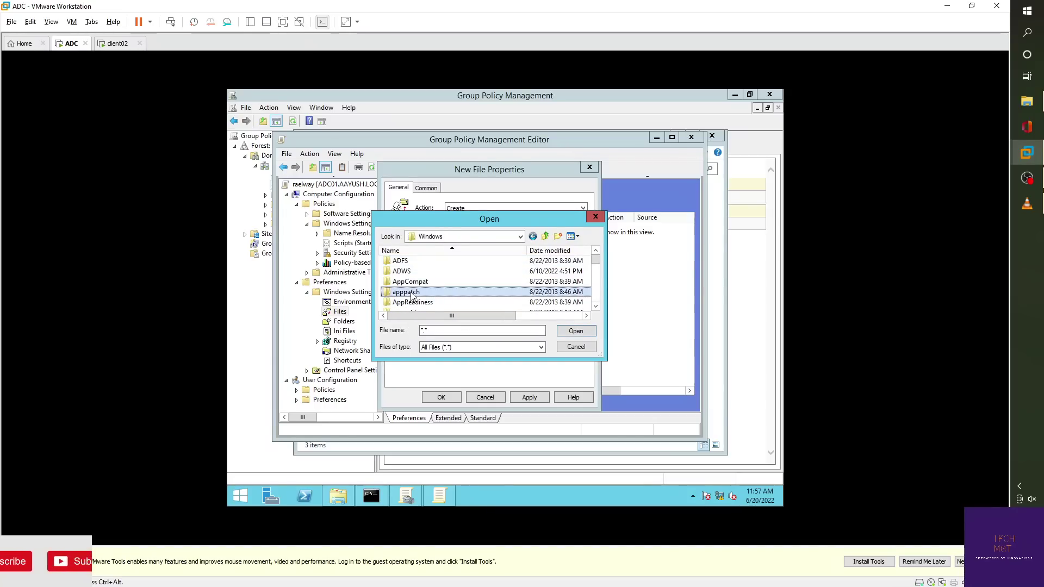
pyautogui.scroll(-5, 411, 295)
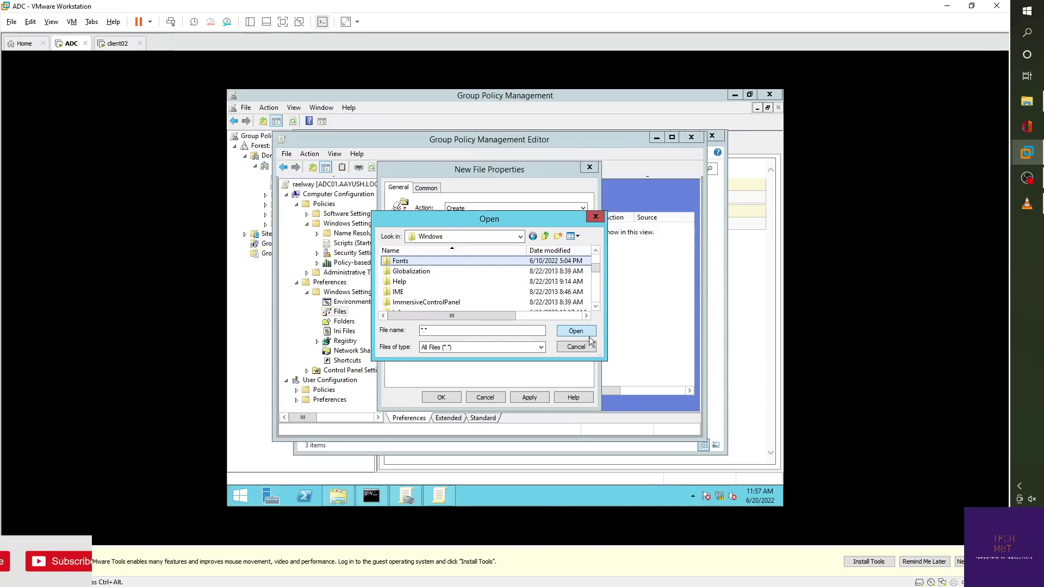
pyautogui.doubleClick(446, 262)
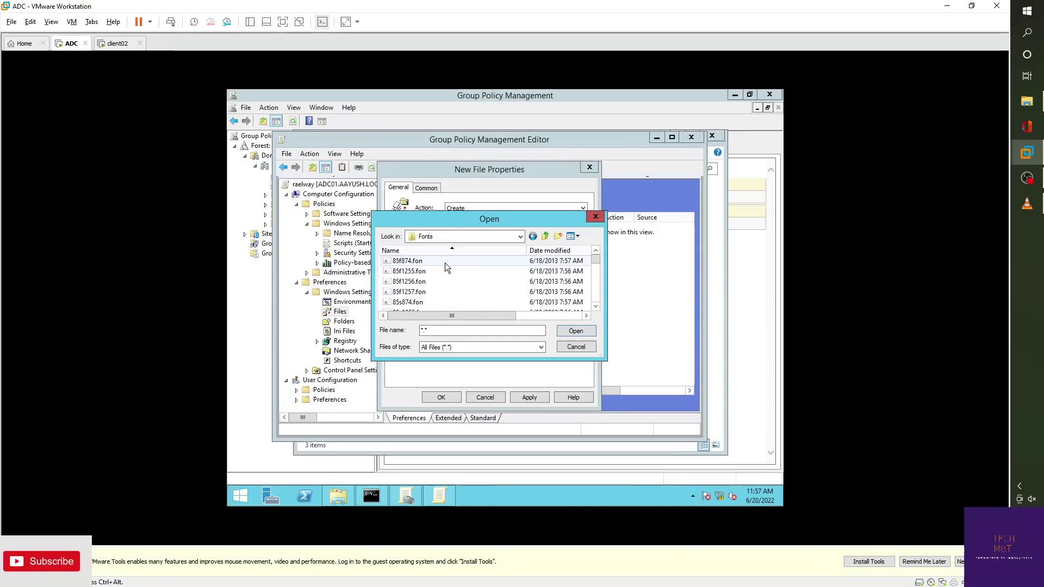
pyautogui.scroll(-10, 419, 283)
# Find Solomon - bold.ttf in the Fonts list and choose it as the file.
pyautogui.click(395, 293)
pyautogui.scroll(-1, 395, 297)
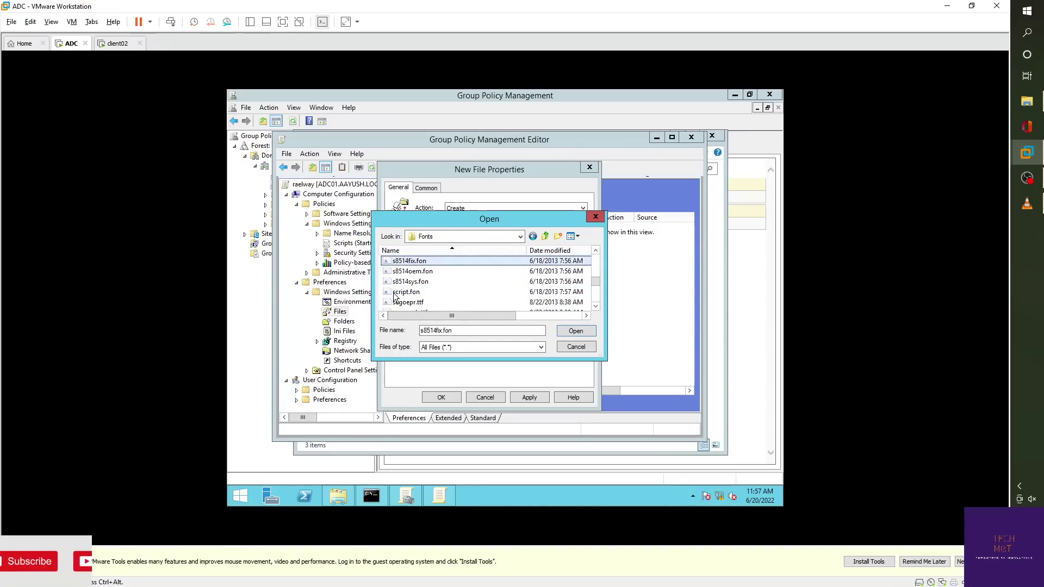
pyautogui.scroll(-1, 395, 297)
pyautogui.scroll(-1, 395, 296)
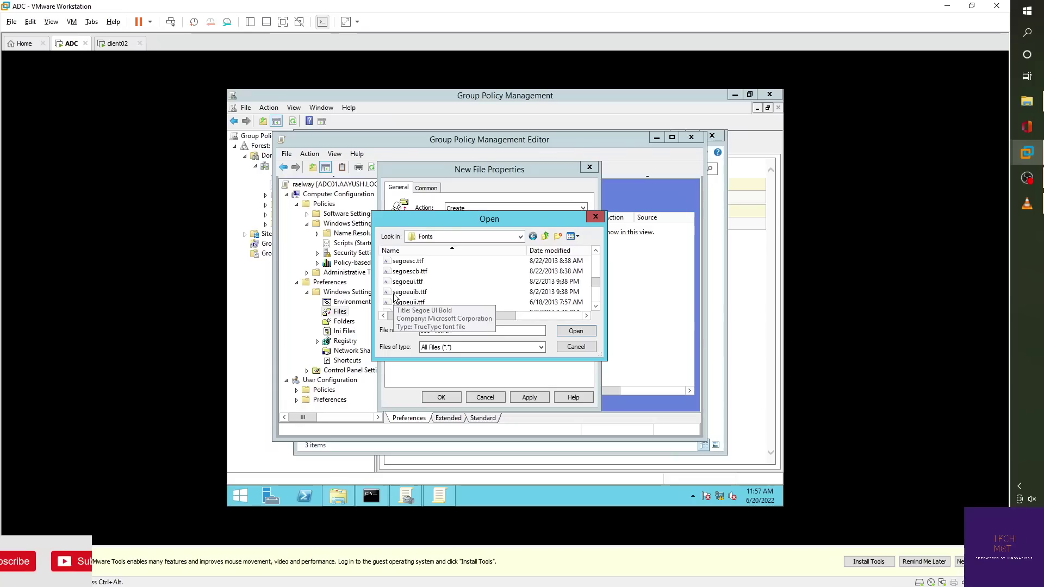
pyautogui.scroll(-3, 395, 296)
pyautogui.scroll(-3, 395, 297)
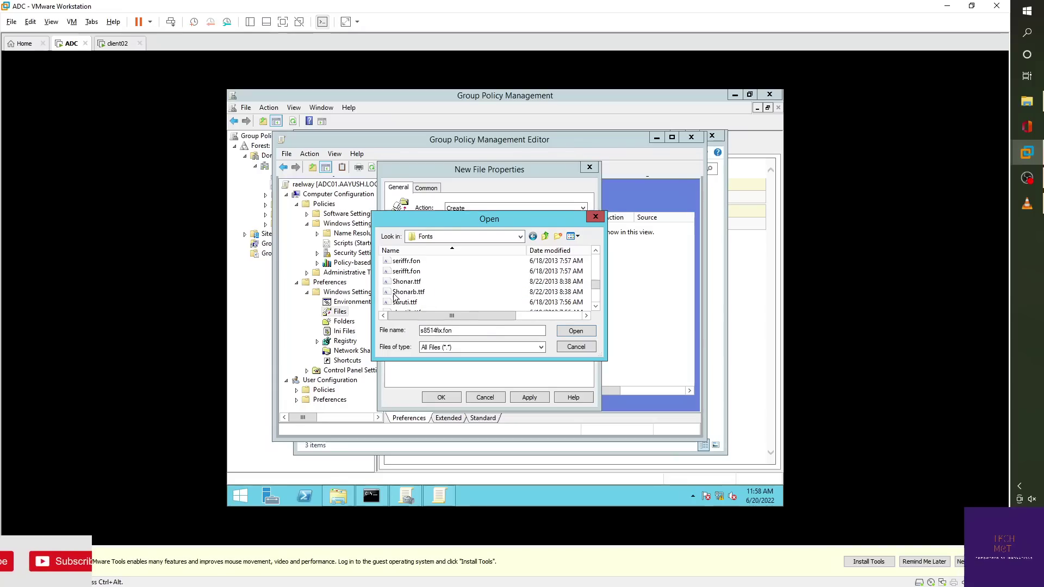
pyautogui.scroll(-3, 396, 297)
pyautogui.scroll(-3, 395, 297)
pyautogui.scroll(-3, 395, 297)
pyautogui.scroll(-3, 395, 297)
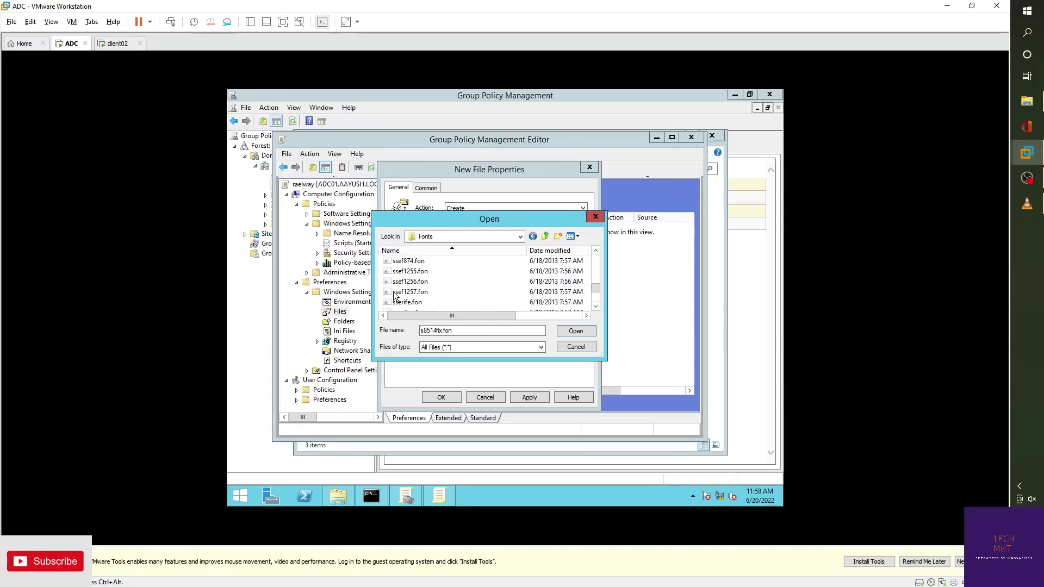
pyautogui.scroll(-1, 395, 296)
pyautogui.scroll(-1, 395, 295)
pyautogui.scroll(-1, 395, 295)
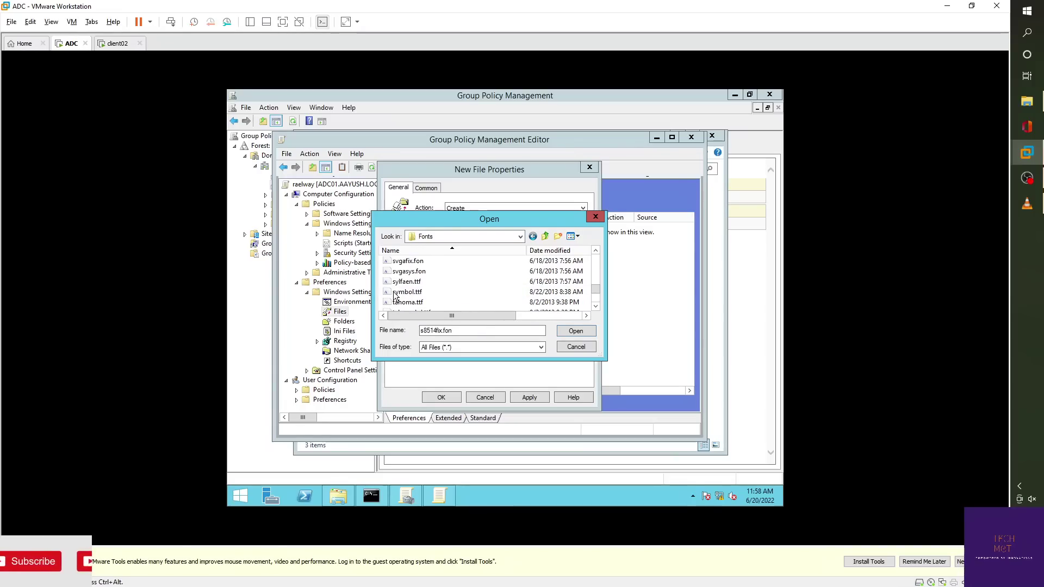
pyautogui.scroll(-2, 395, 295)
pyautogui.scroll(-2, 396, 295)
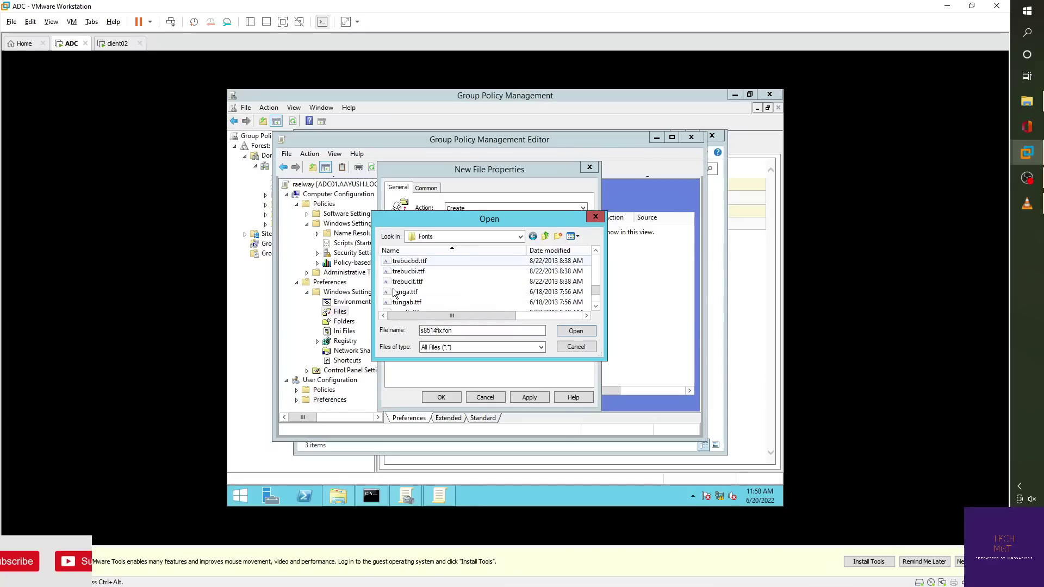
pyautogui.scroll(1, 395, 294)
pyautogui.scroll(1, 395, 294)
pyautogui.scroll(1, 395, 294)
pyautogui.scroll(1, 395, 293)
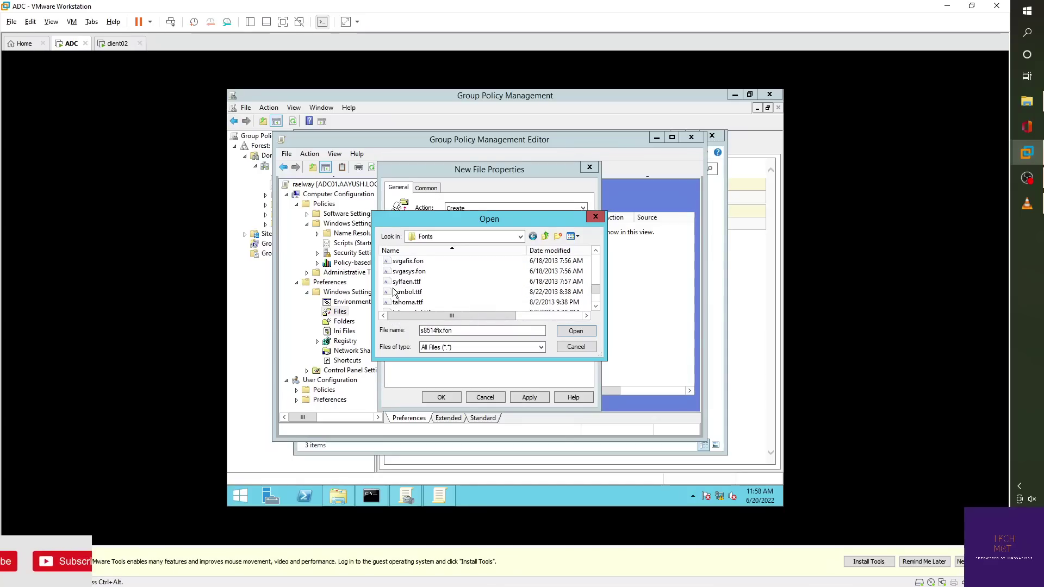
pyautogui.scroll(-1, 395, 293)
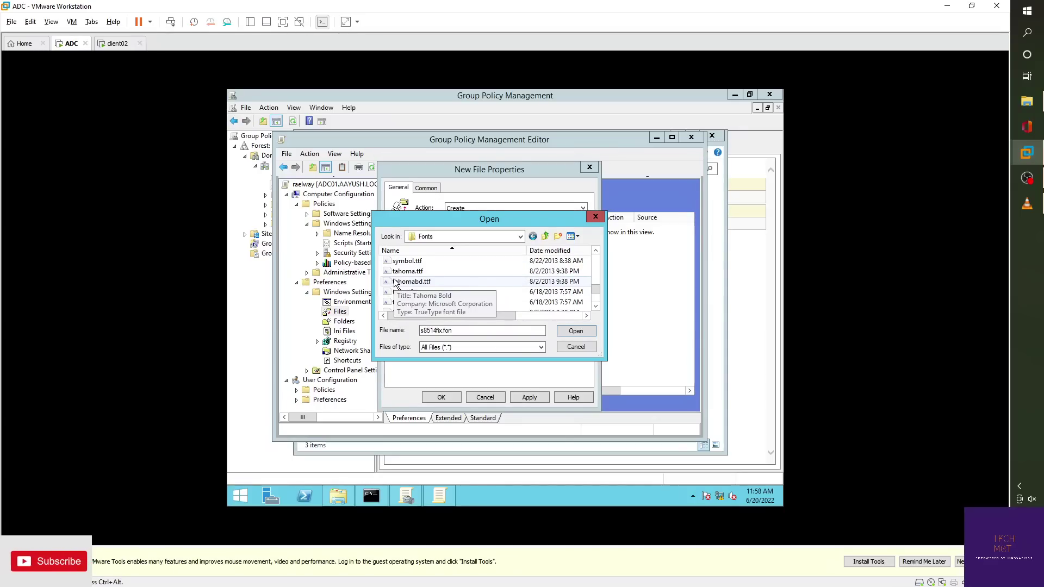
pyautogui.scroll(2, 395, 282)
pyautogui.scroll(1, 395, 282)
pyautogui.scroll(1, 395, 283)
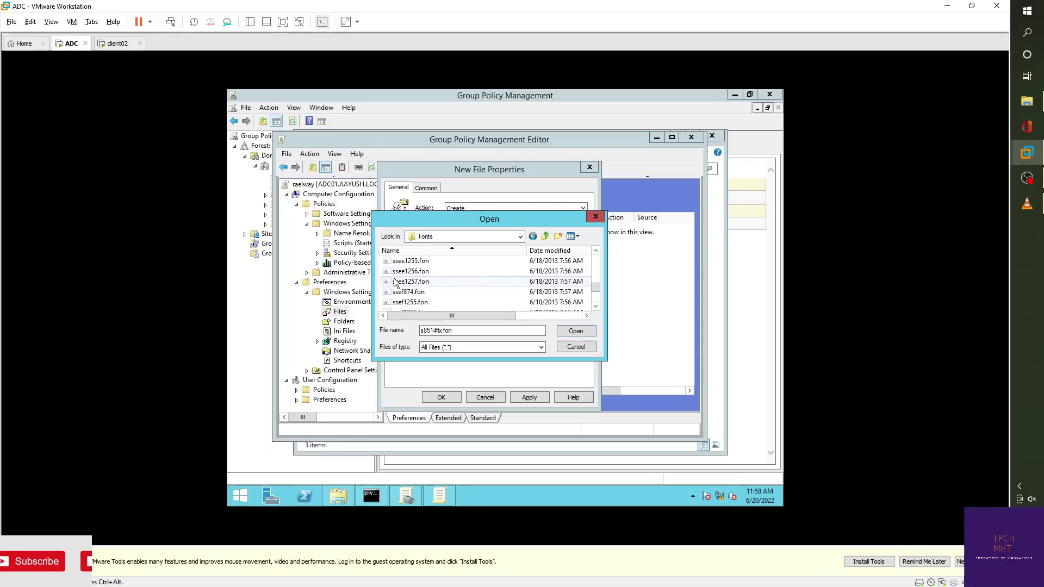
pyautogui.scroll(1, 395, 282)
pyautogui.scroll(3, 395, 282)
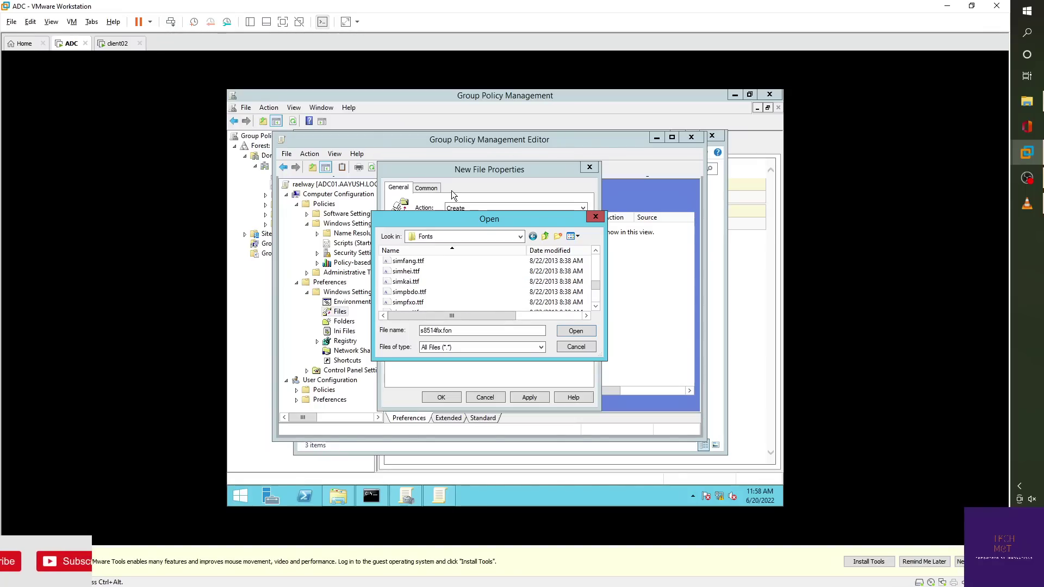
pyautogui.write('so')
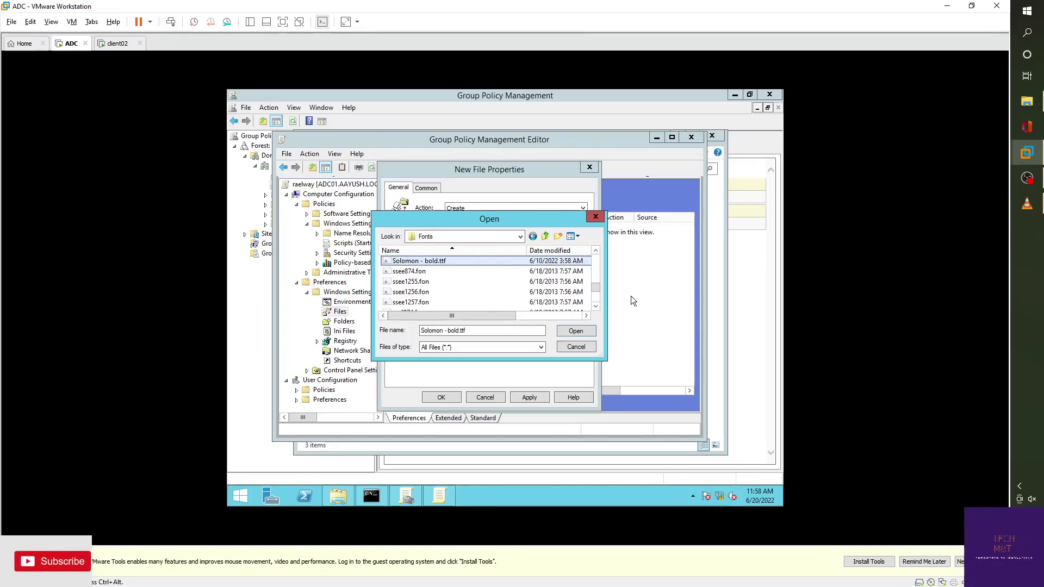
pyautogui.click(565, 331)
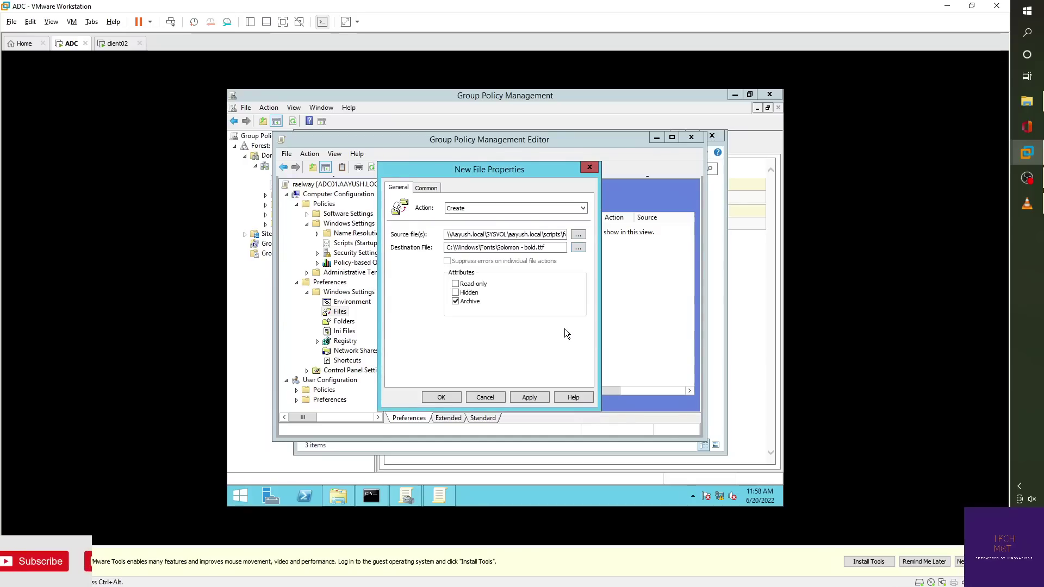
# Check the full source path and save the Solomon - bold.ttf file item.
pyautogui.click(523, 233)
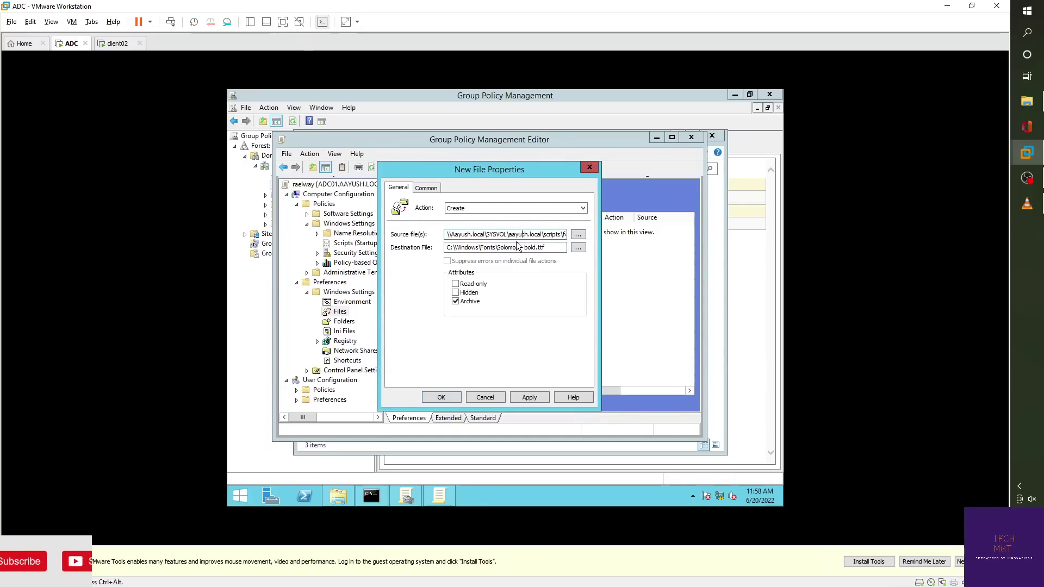
pyautogui.press('End')
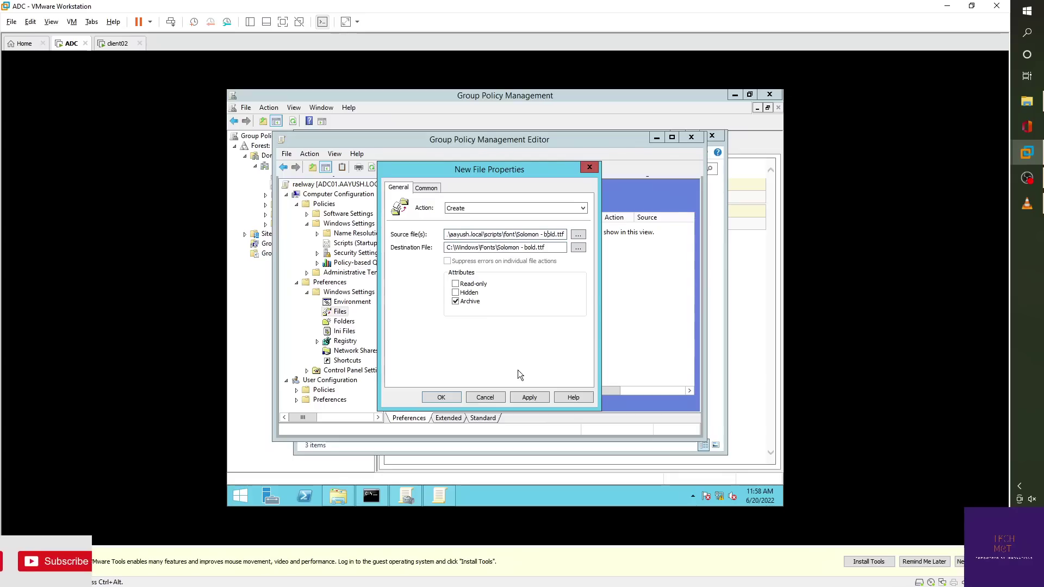
pyautogui.click(521, 397)
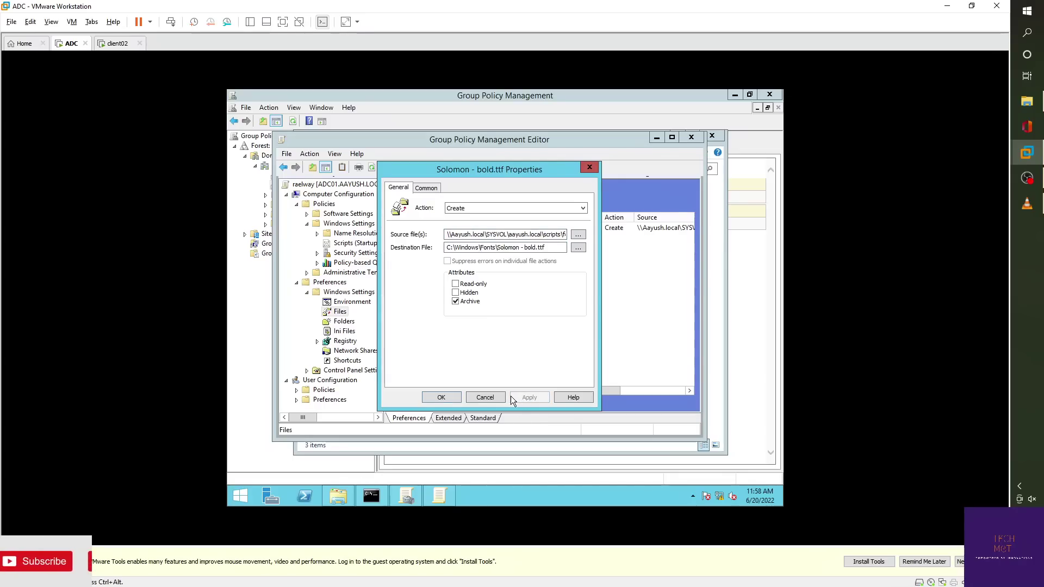
pyautogui.click(451, 399)
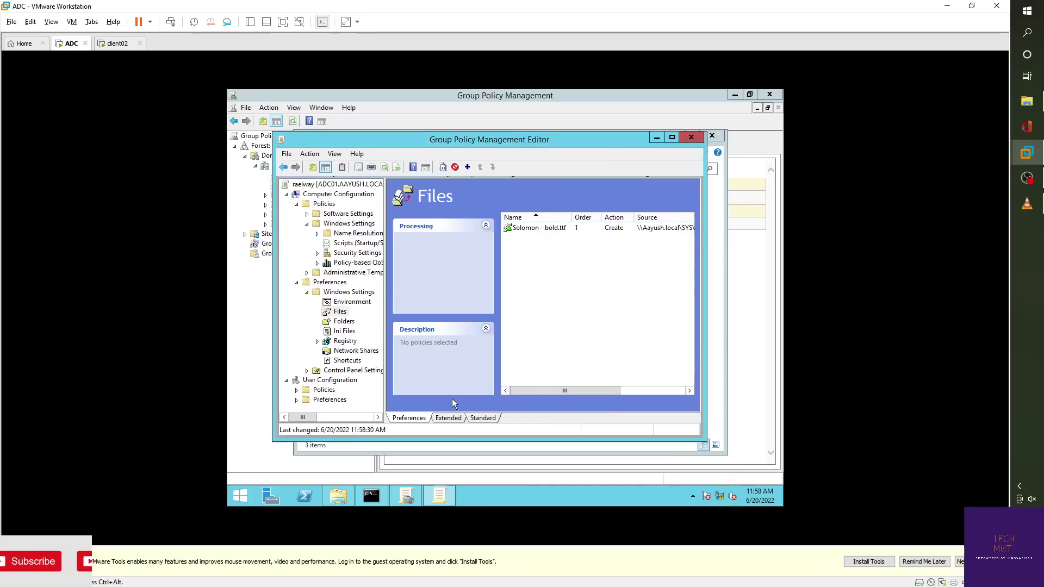
# Start a new file item with the SYSVOL font folder path pasted as its source.
pyautogui.rightClick(560, 245)
pyautogui.moveTo(592, 263)
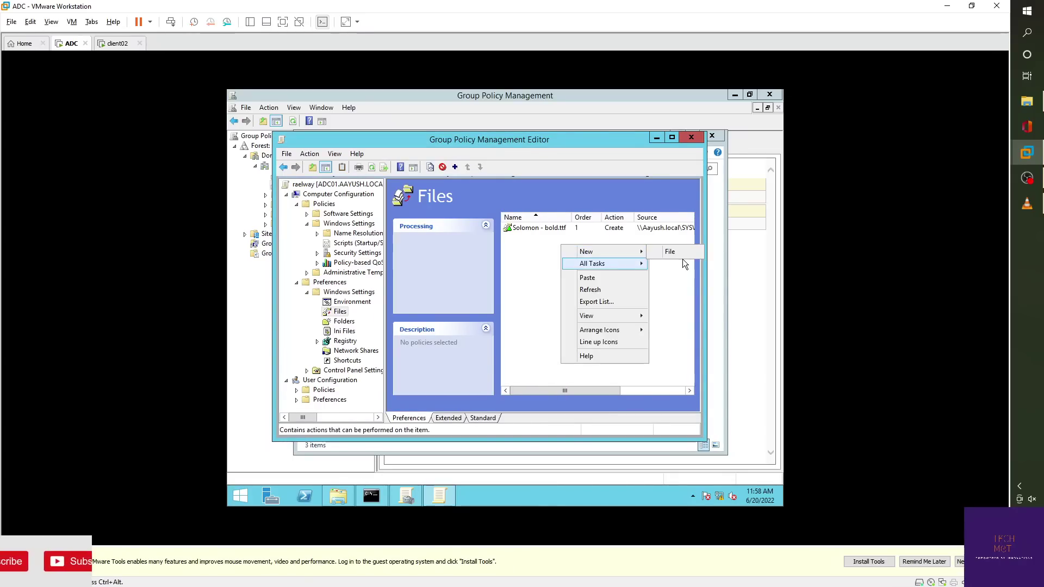
pyautogui.click(654, 256)
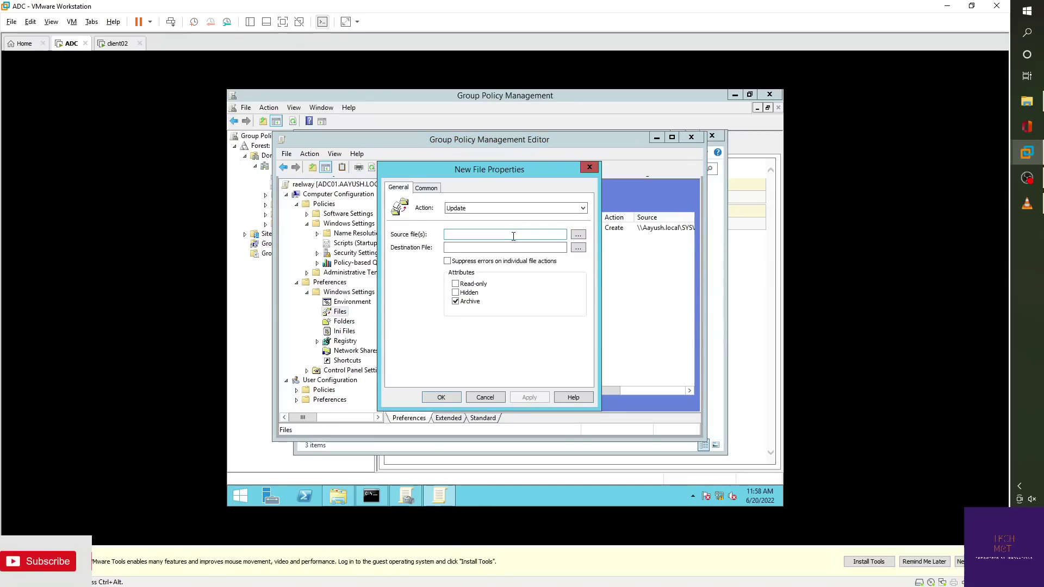
pyautogui.click(513, 236)
pyautogui.hotkey('ctrl', 'v')
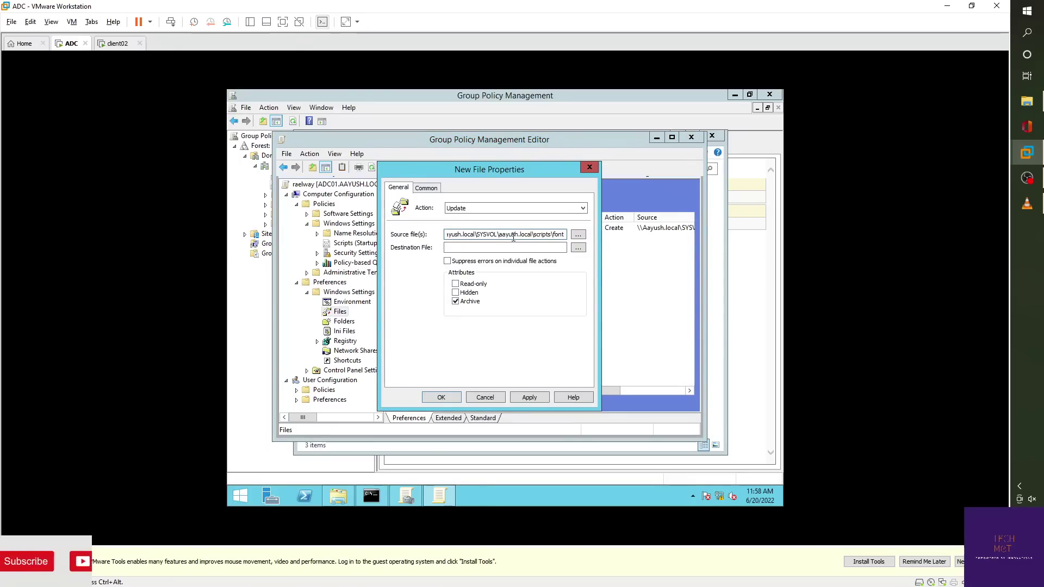
pyautogui.click(577, 235)
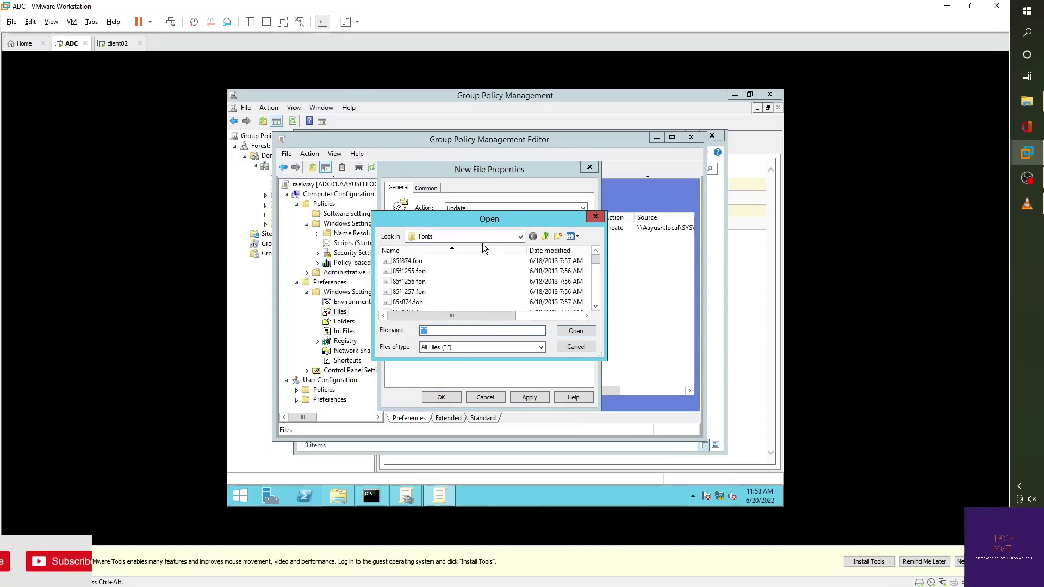
pyautogui.click(481, 239)
pyautogui.click(477, 238)
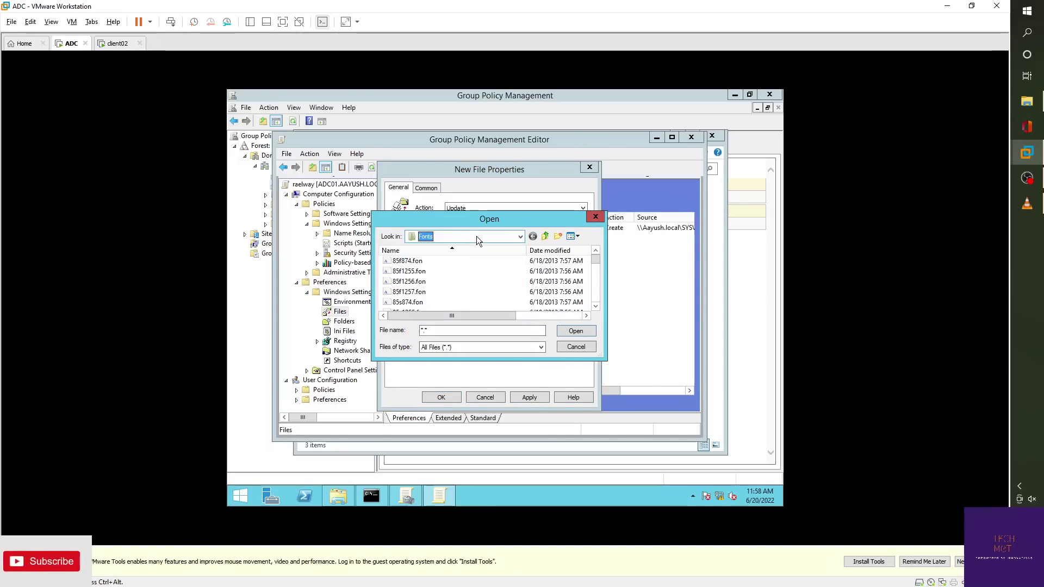
pyautogui.scroll(3, 476, 236)
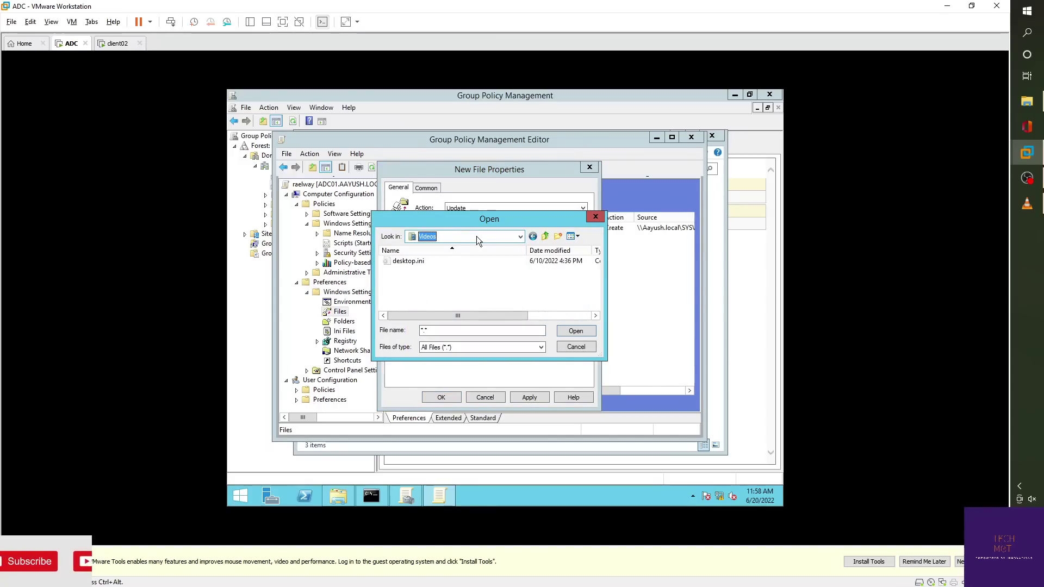
pyautogui.click(548, 237)
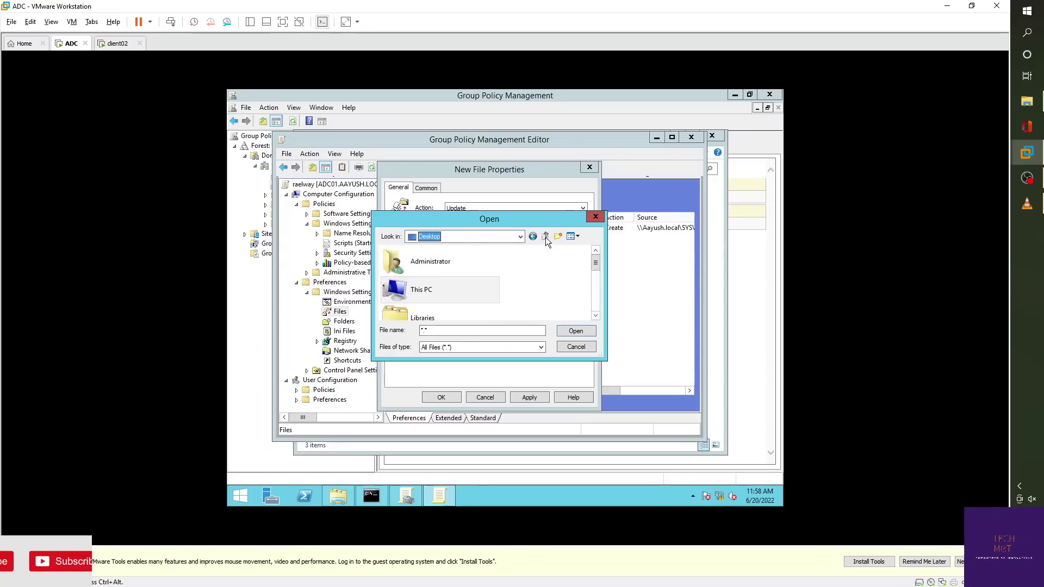
pyautogui.click(575, 348)
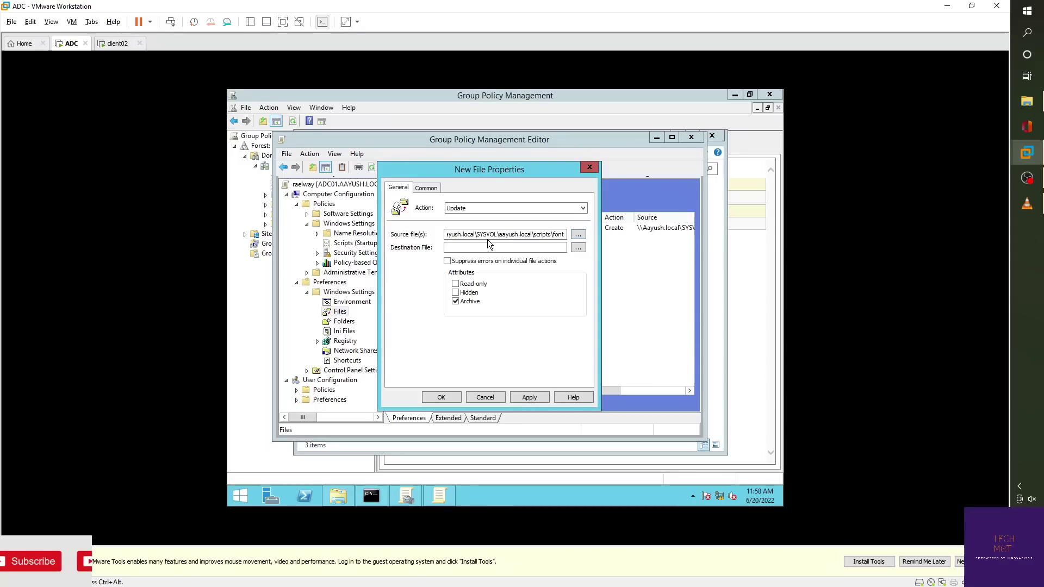
# Choose Raleway-Thin.otf in C:\Windows\Fonts as the destination file.
pyautogui.click(577, 249)
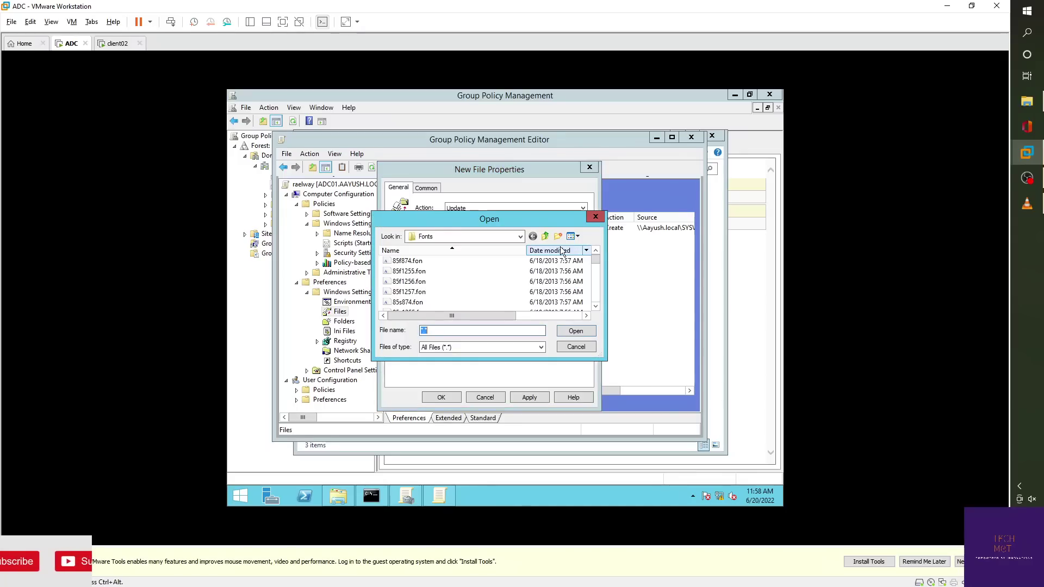
pyautogui.click(411, 271)
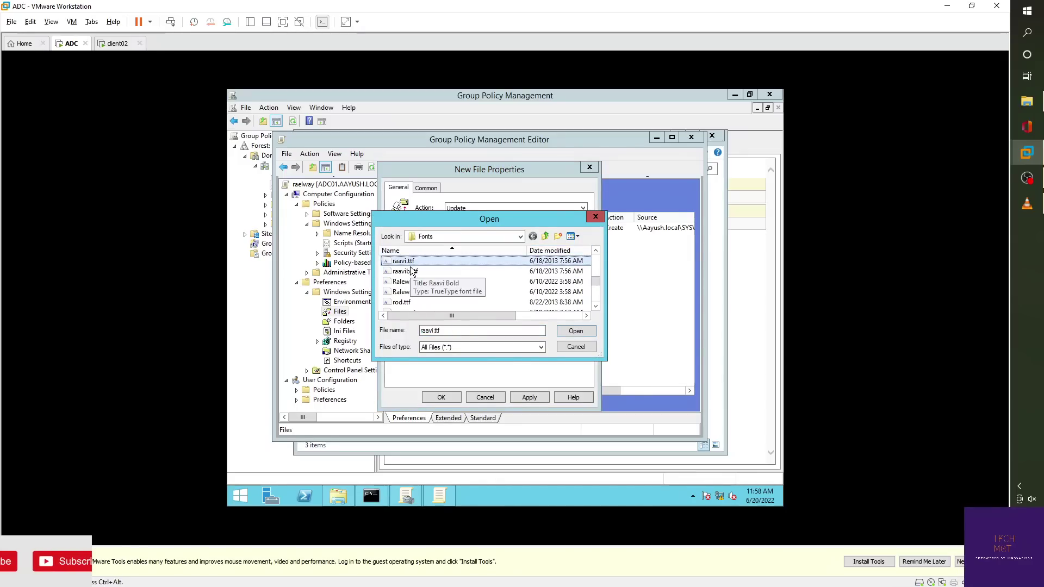
pyautogui.click(416, 292)
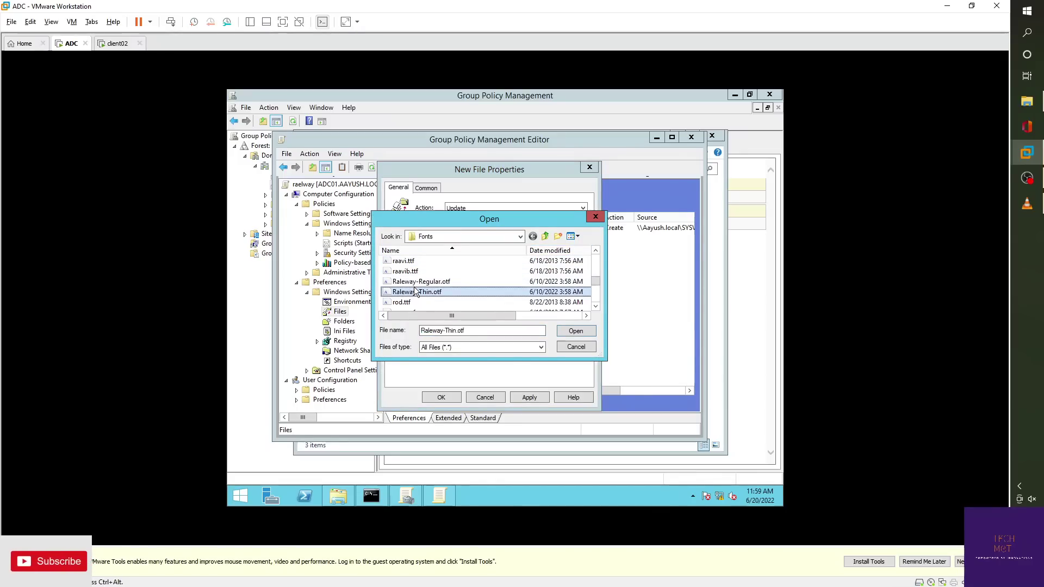
pyautogui.click(562, 330)
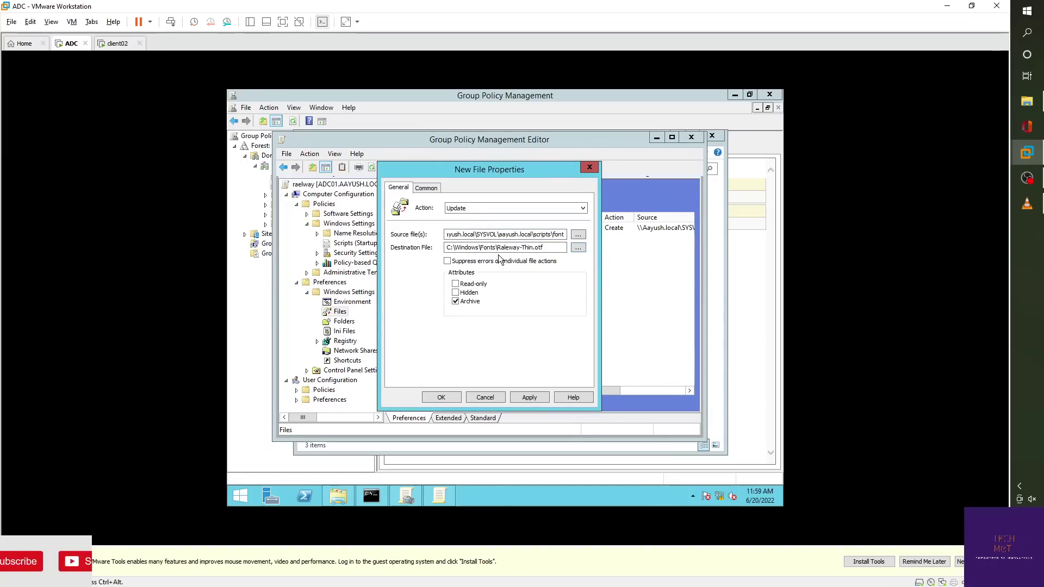
# Append \Raleway-Thin.otf to the end of the SYSVOL source path.
pyautogui.moveTo(497, 248); pyautogui.dragTo(551, 246)
pyautogui.hotkey('ctrl', 'c')
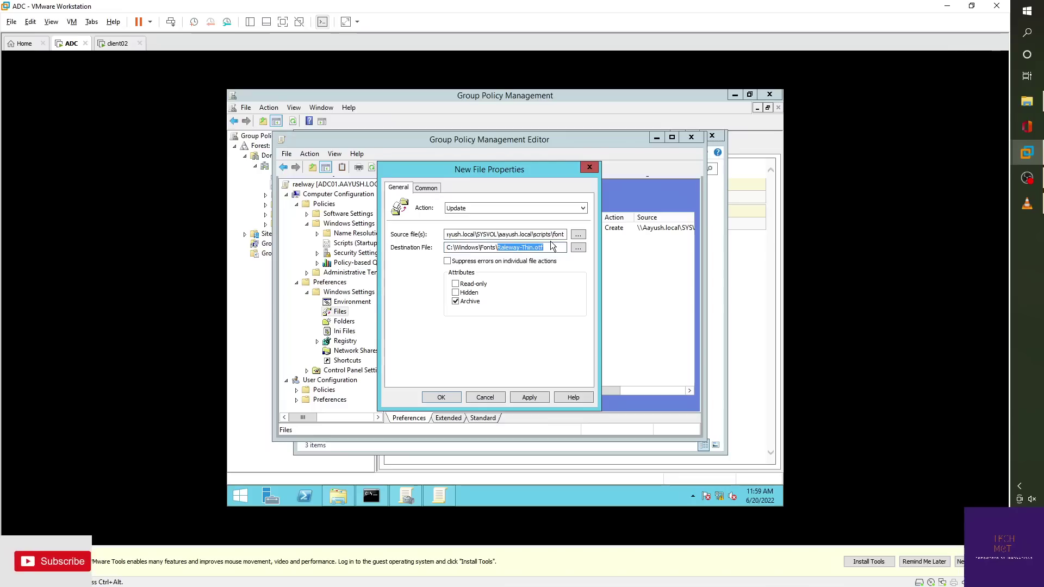
pyautogui.click(548, 236)
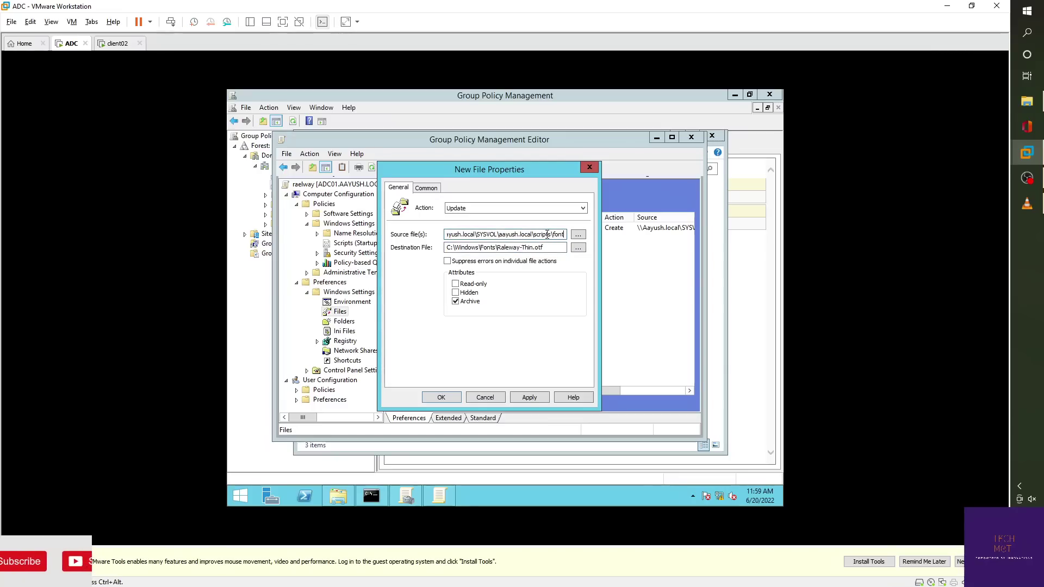
pyautogui.write('\\')
pyautogui.hotkey('ctrl', 'v')
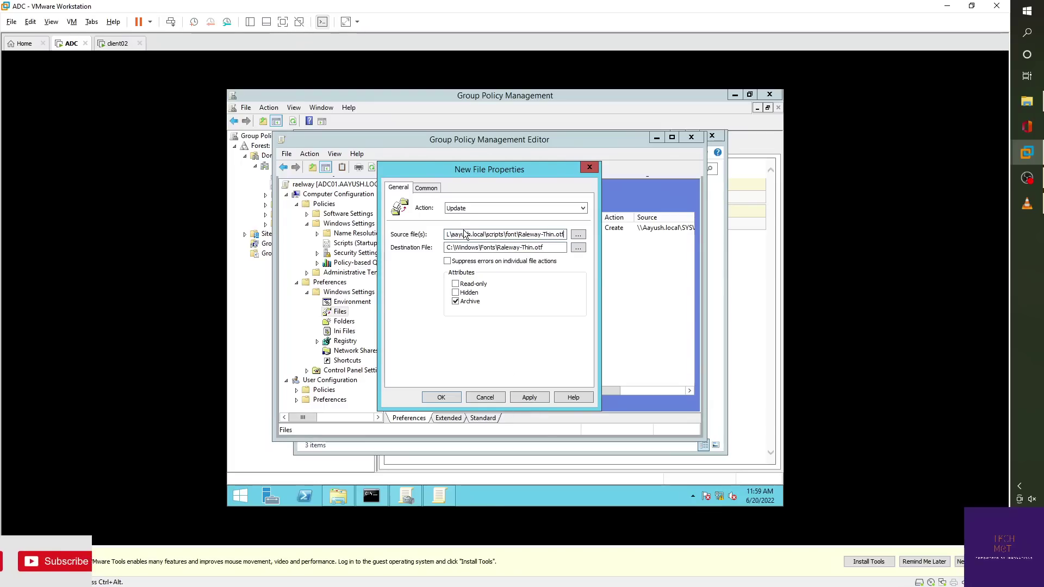
# Set the file action to Create and apply the Raleway-Thin.otf item.
pyautogui.click(462, 209)
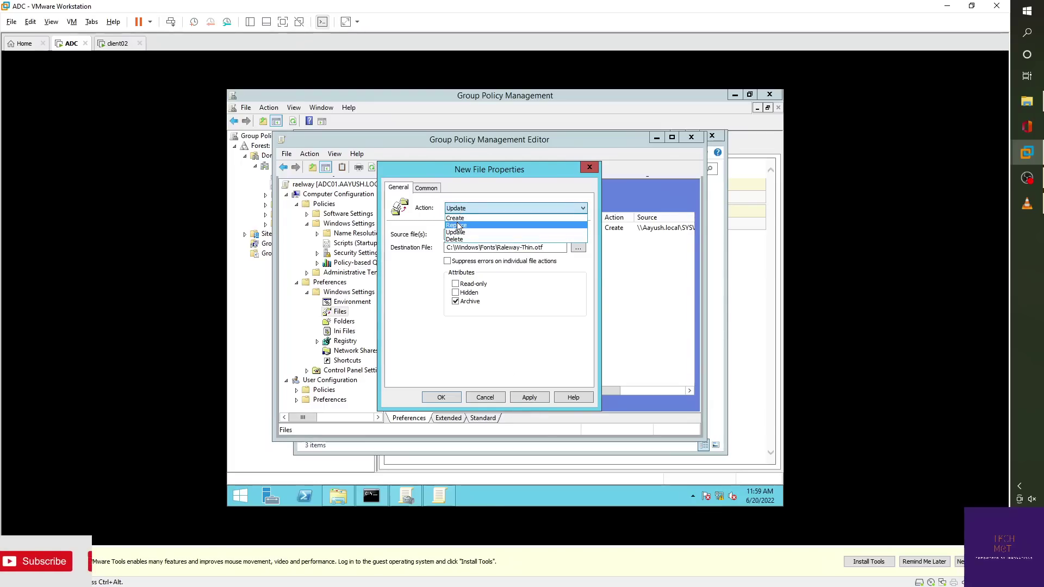
pyautogui.click(457, 224)
pyautogui.click(457, 212)
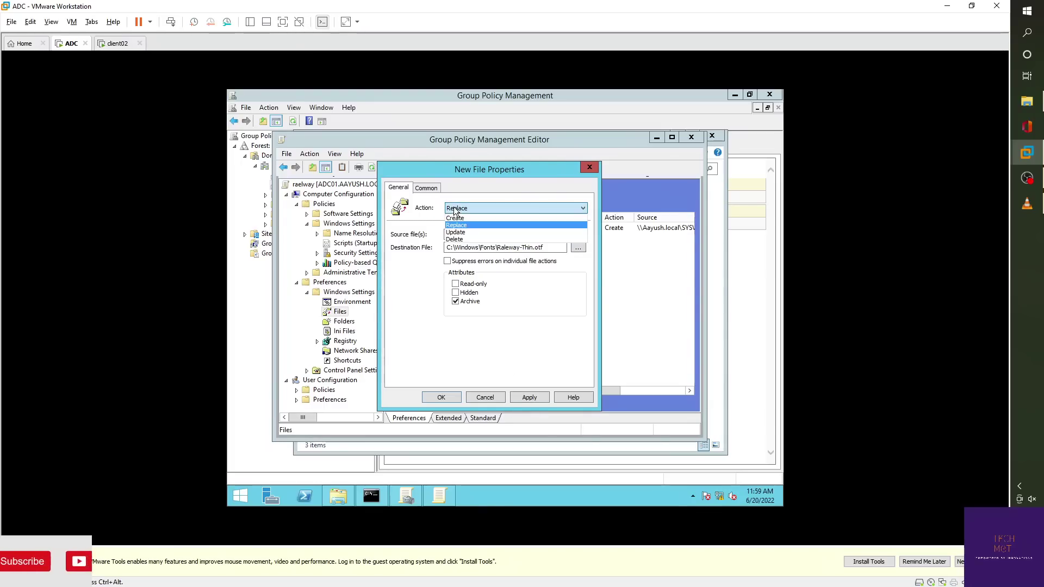
pyautogui.click(455, 218)
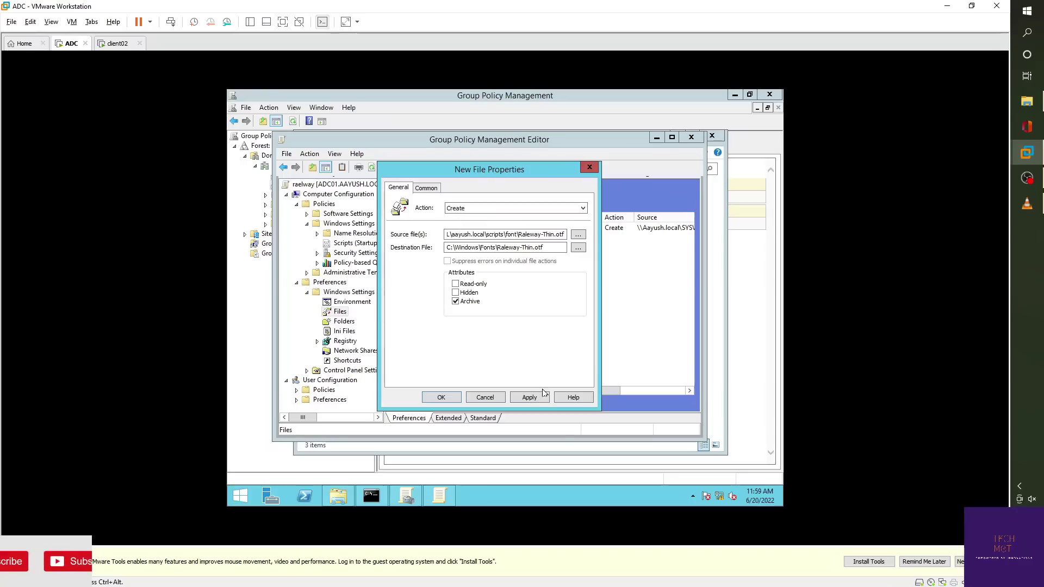
pyautogui.click(529, 397)
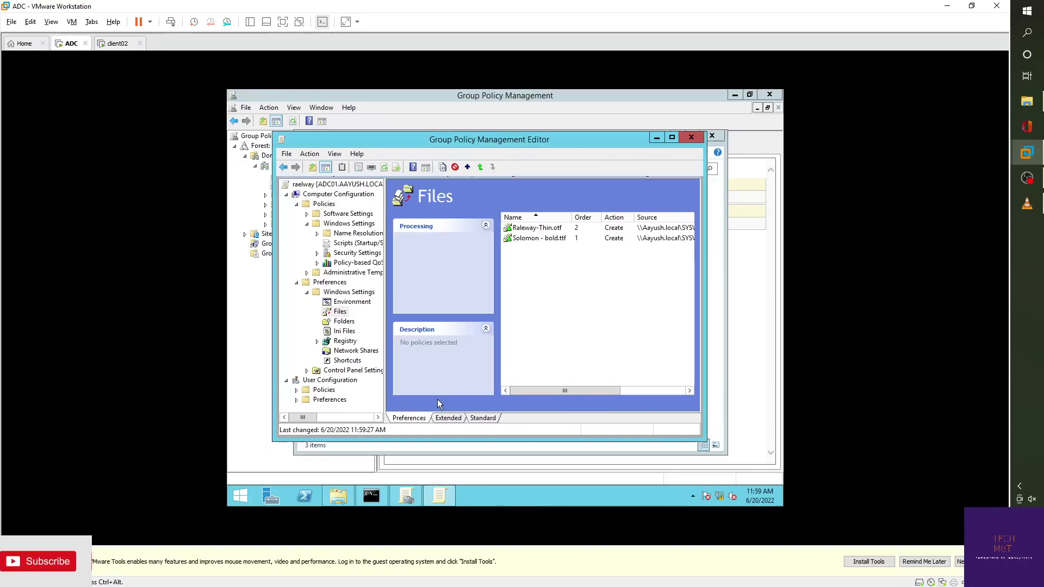
# Close the Raleway file item and start a new HKEY_LOCAL_MACHINE item under Registry preferences.
pyautogui.click(439, 399)
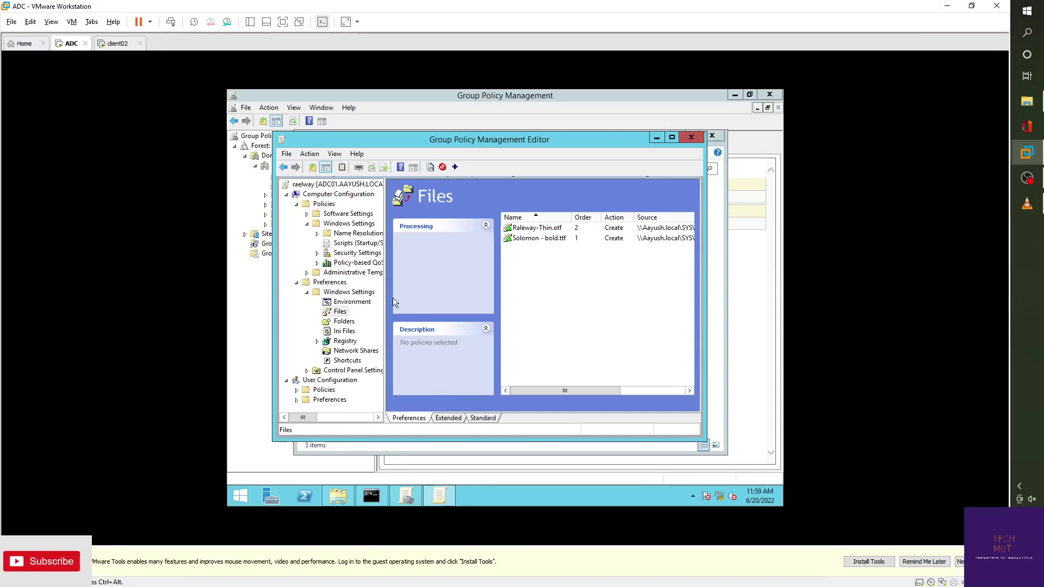
pyautogui.click(352, 342)
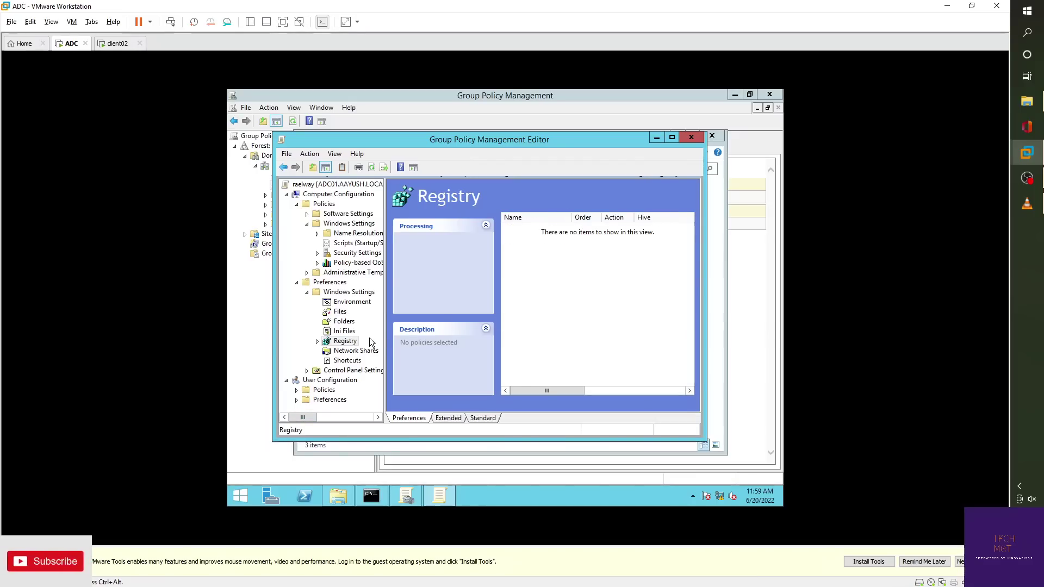
pyautogui.rightClick(562, 299)
pyautogui.moveTo(602, 306)
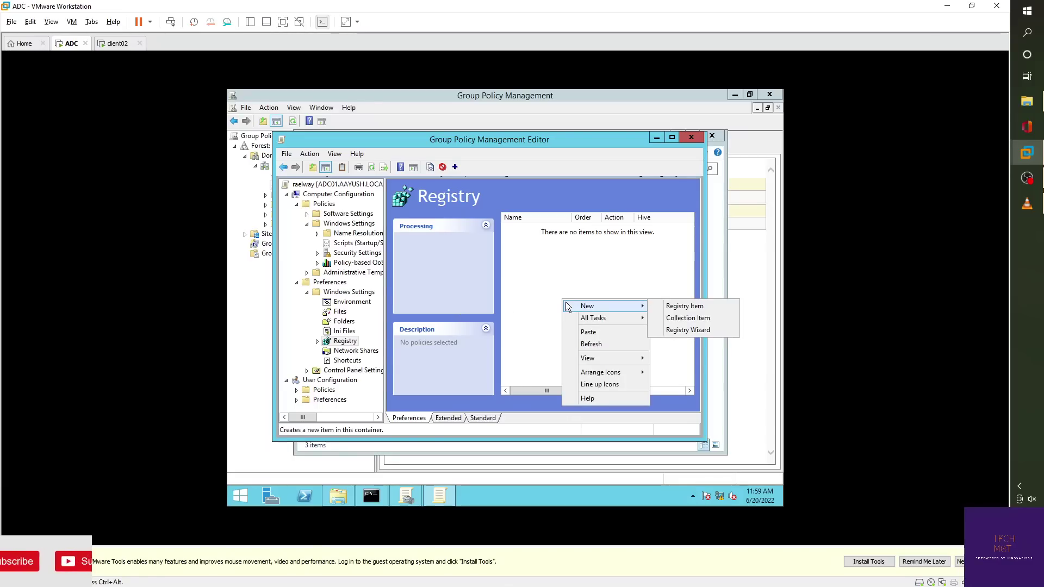
pyautogui.click(694, 307)
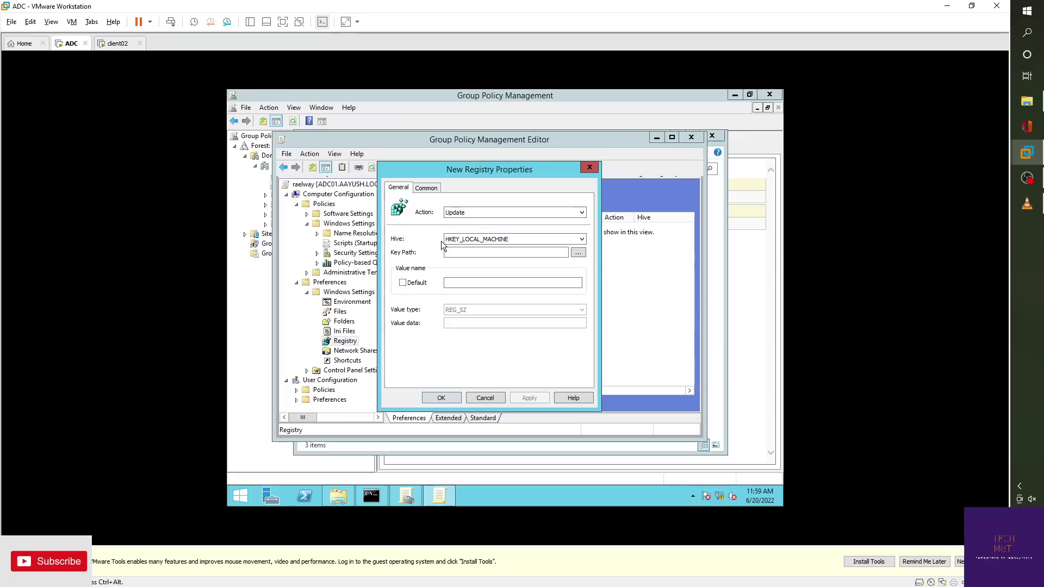
pyautogui.click(463, 239)
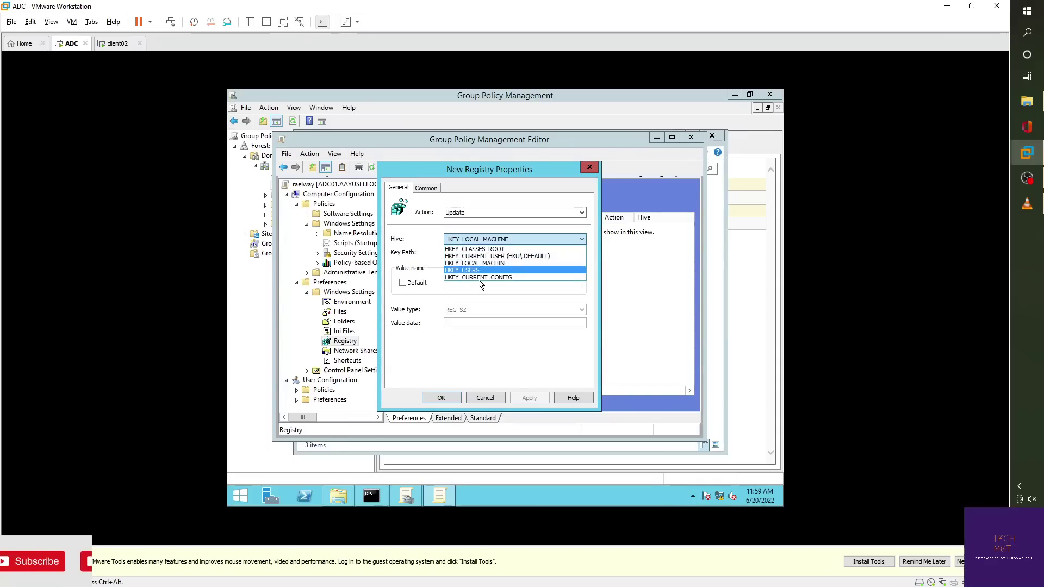
pyautogui.click(474, 263)
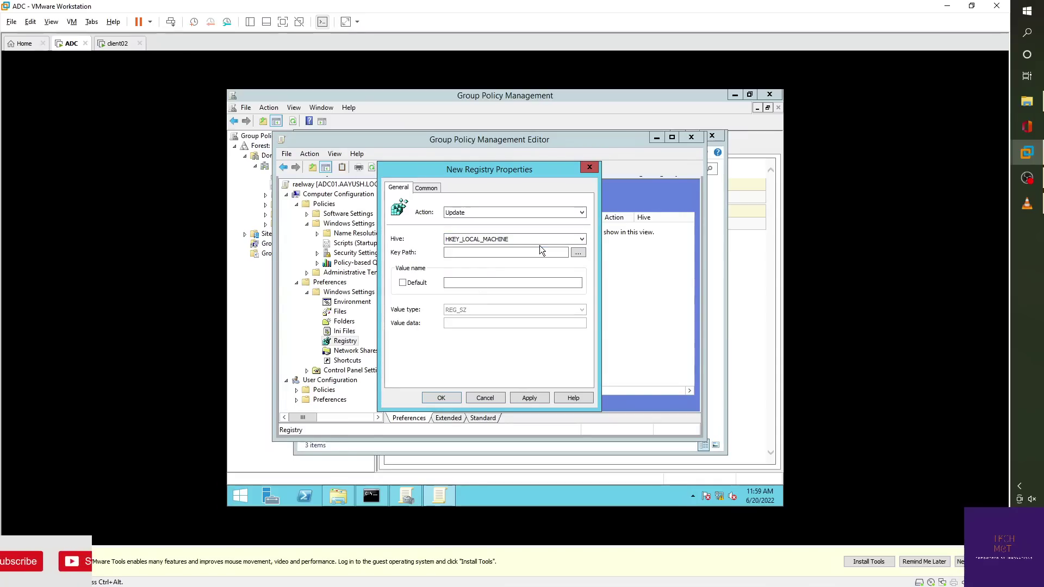
# Browse the registry to HKEY_LOCAL_MACHINE\SOFTWARE\Microsoft\Windows NT as the key path.
pyautogui.click(576, 253)
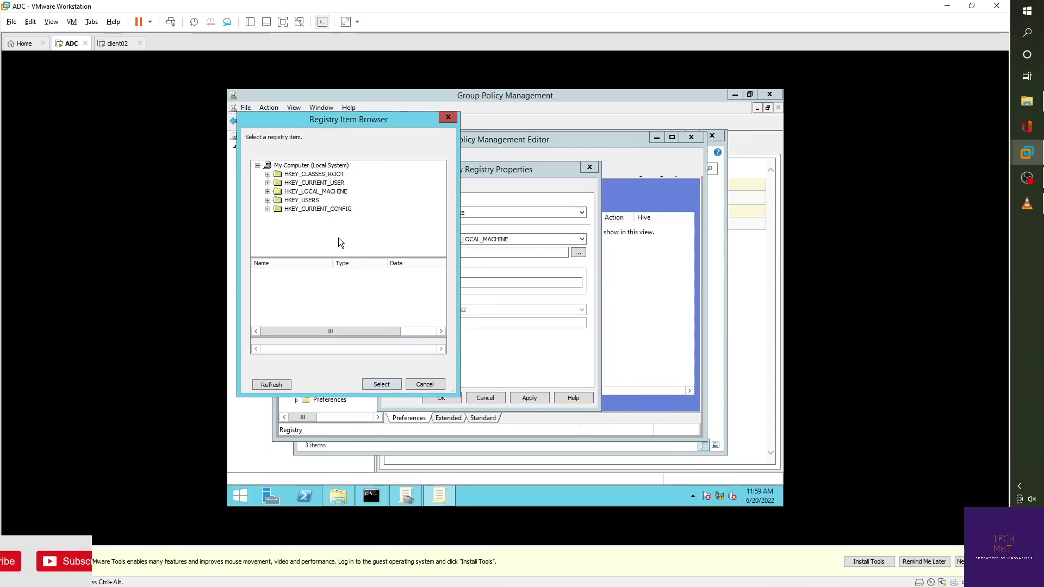
pyautogui.doubleClick(315, 191)
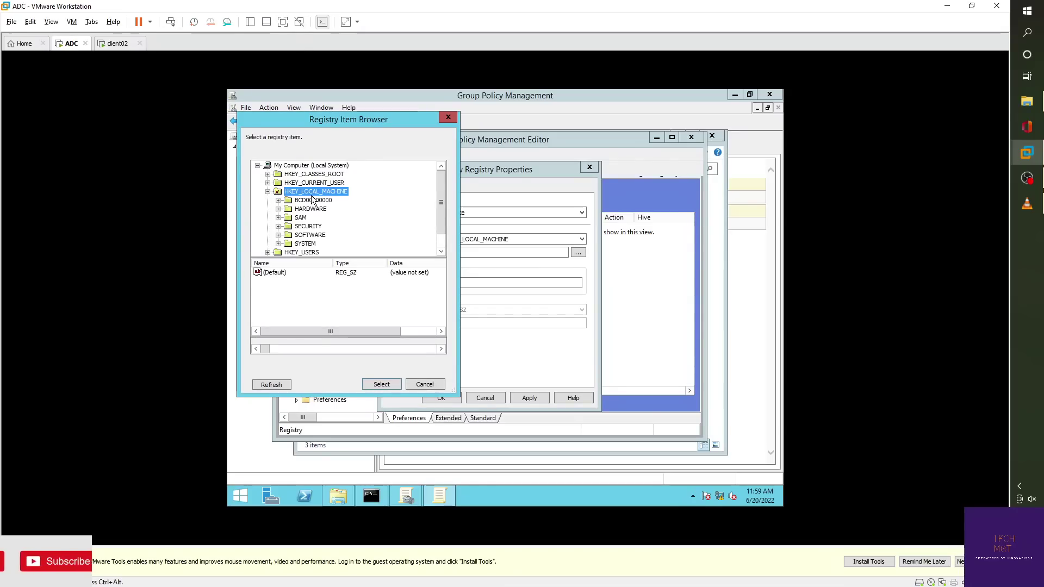
pyautogui.doubleClick(308, 235)
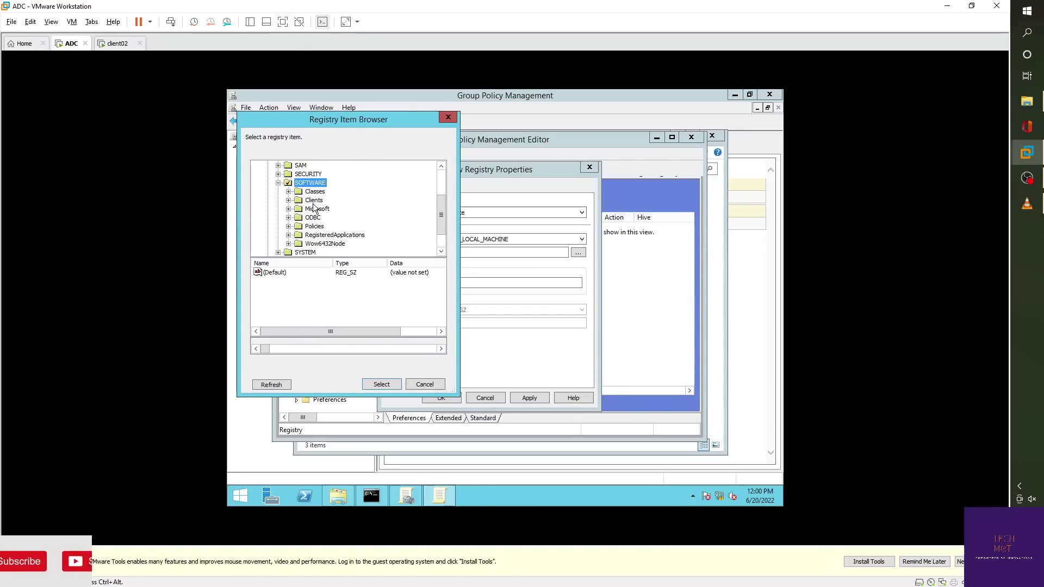
pyautogui.doubleClick(314, 209)
pyautogui.click(314, 210)
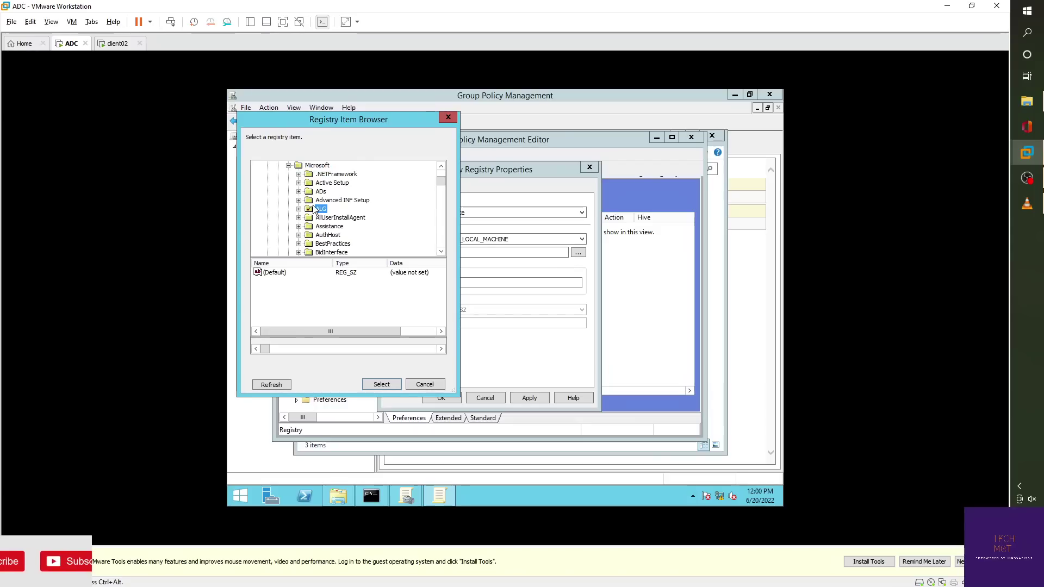
pyautogui.write('windows')
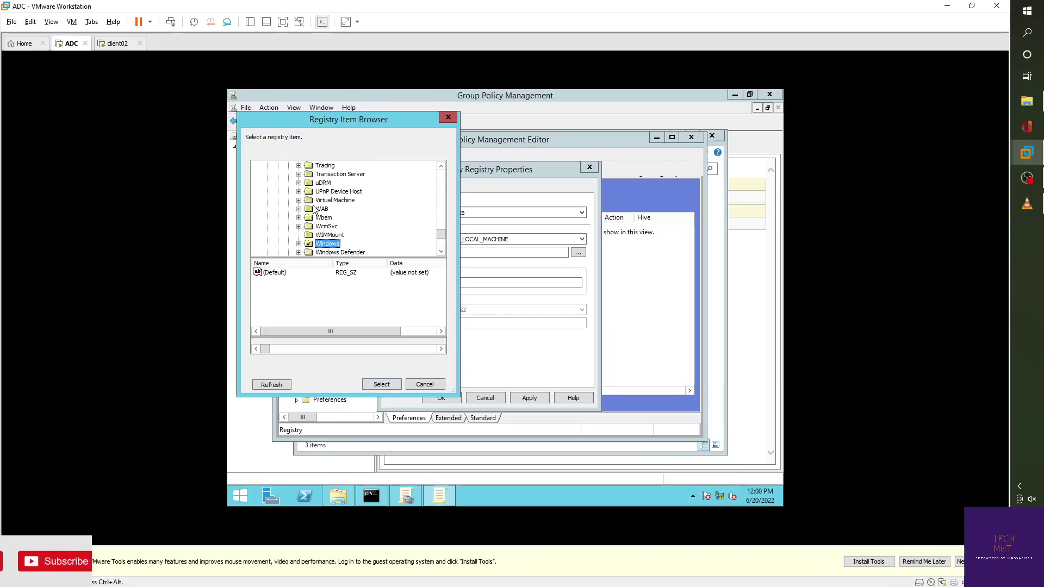
pyautogui.press('Down')
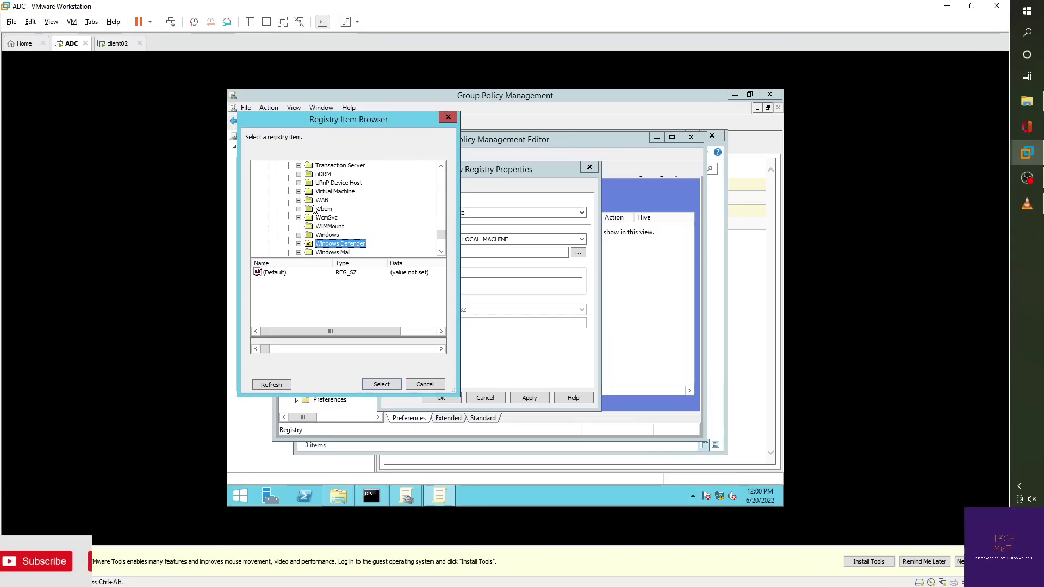
pyautogui.press('Down')
pyautogui.press('Down')
pyautogui.press('Down')
pyautogui.press('Up')
pyautogui.press('Up')
pyautogui.press('Up')
pyautogui.press('Up')
pyautogui.press('Up')
pyautogui.press('Up')
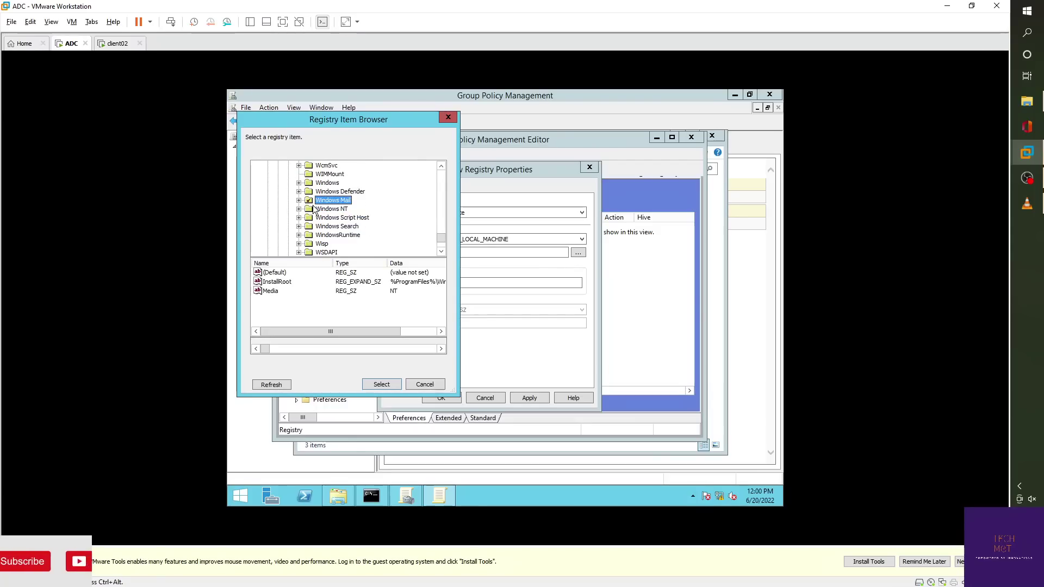
pyautogui.press('Down')
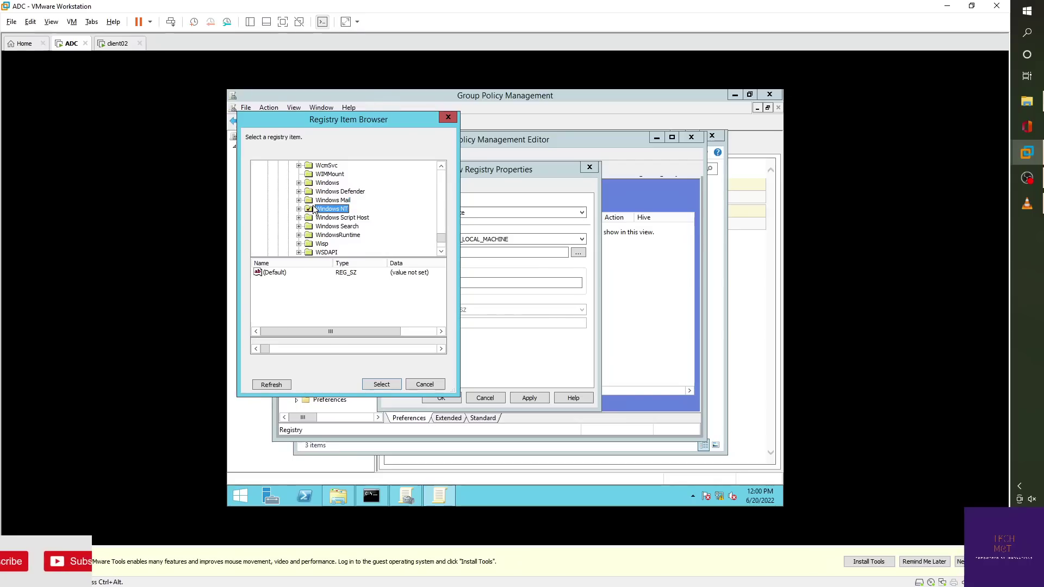
pyautogui.press('Return')
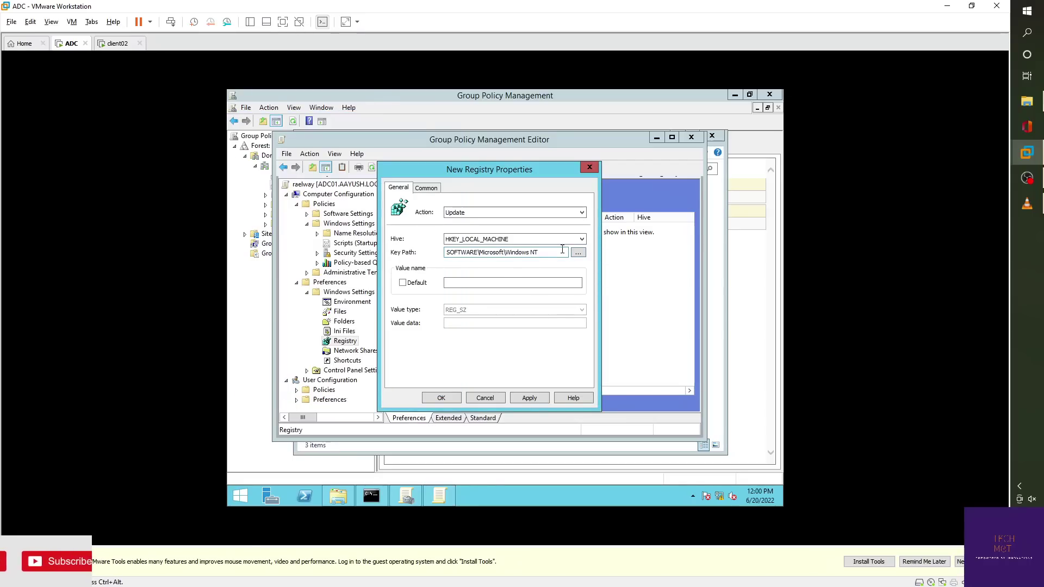
# Drill down further to the Windows NT\CurrentVersion\Fonts key and show its values.
pyautogui.click(578, 252)
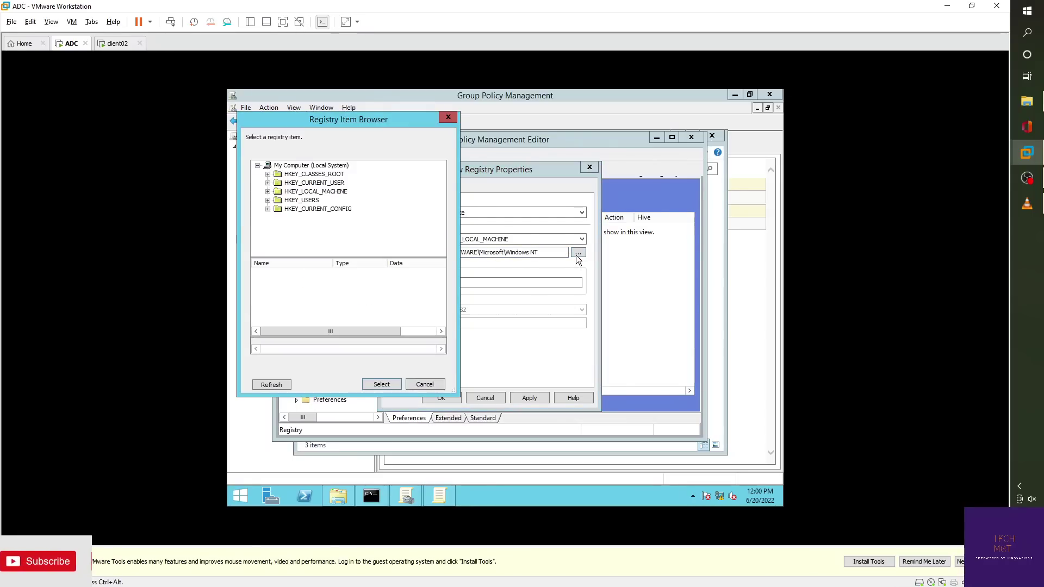
pyautogui.click(297, 192)
pyautogui.doubleClick(297, 193)
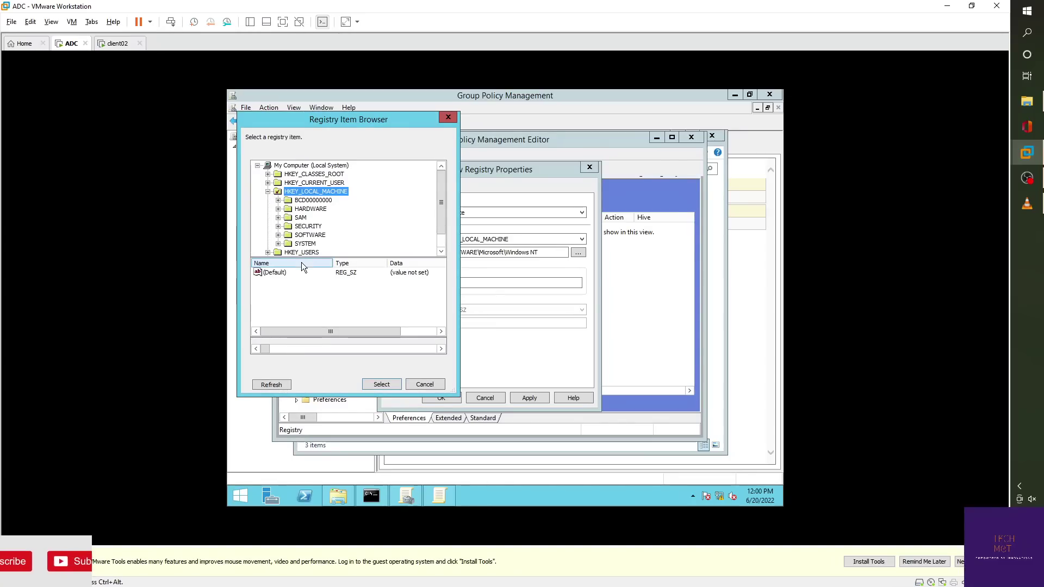
pyautogui.doubleClick(303, 235)
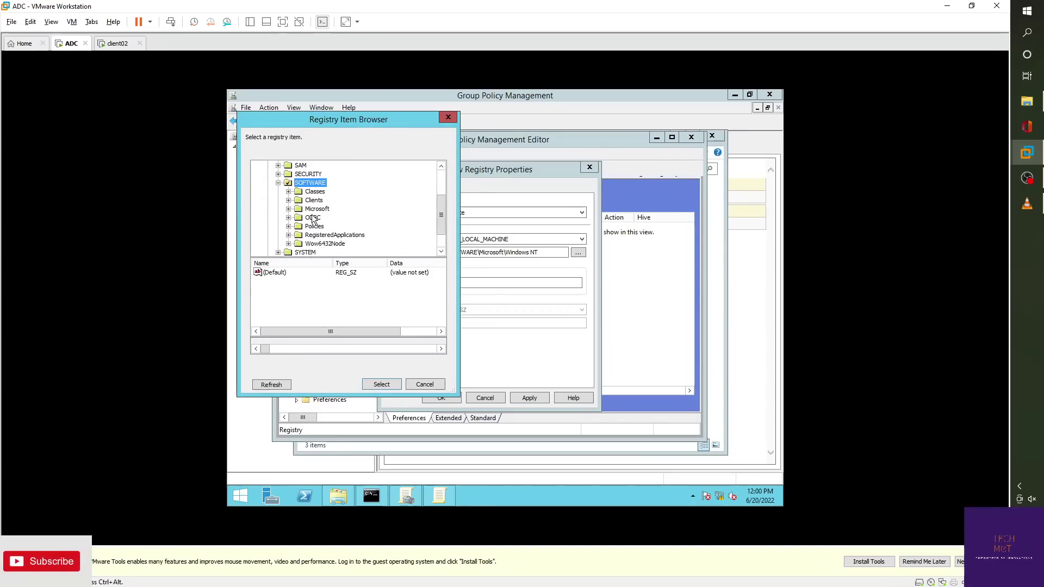
pyautogui.doubleClick(312, 210)
pyautogui.click(312, 210)
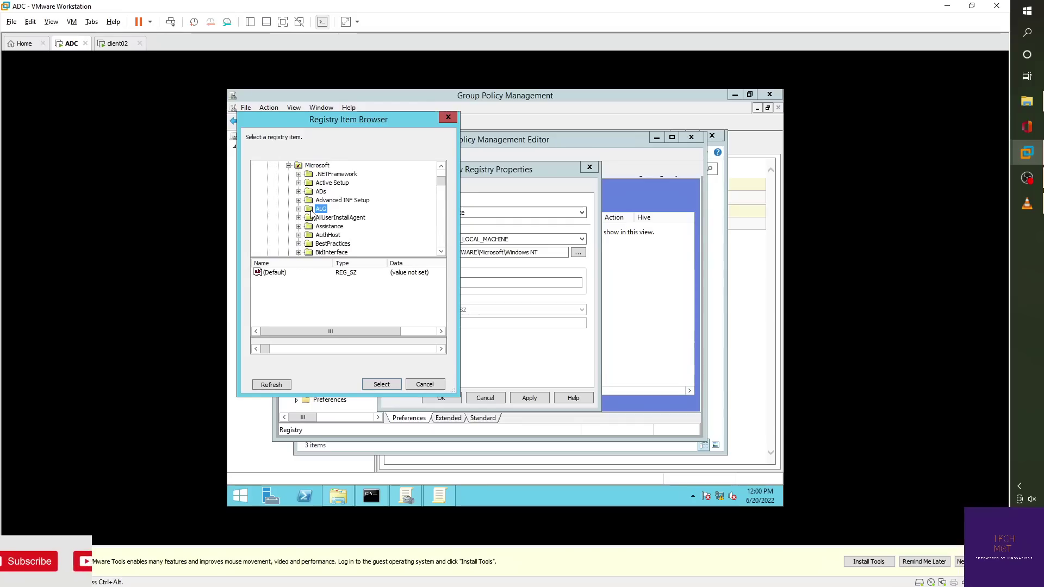
pyautogui.press('w')
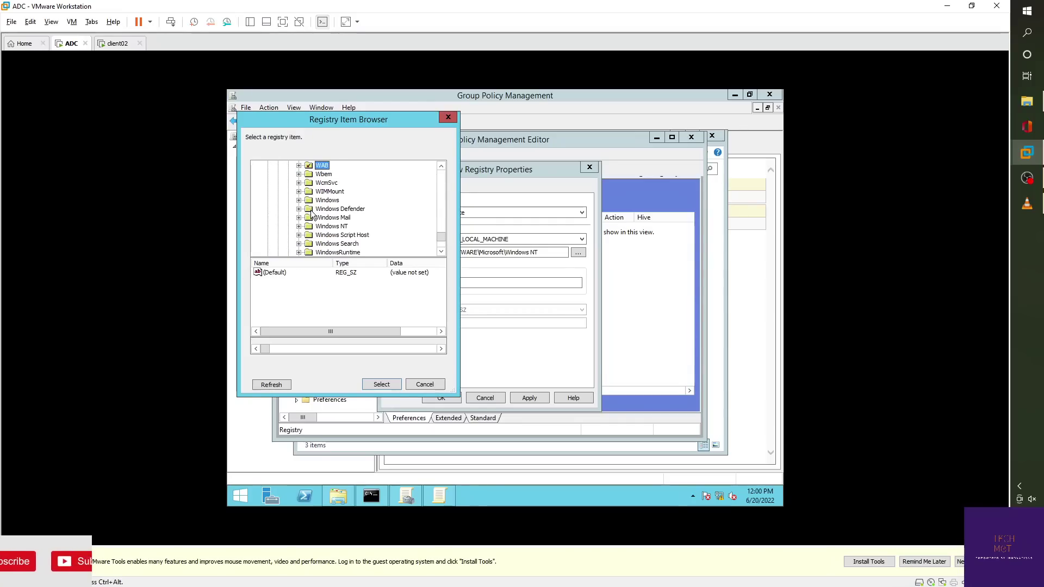
pyautogui.doubleClick(324, 228)
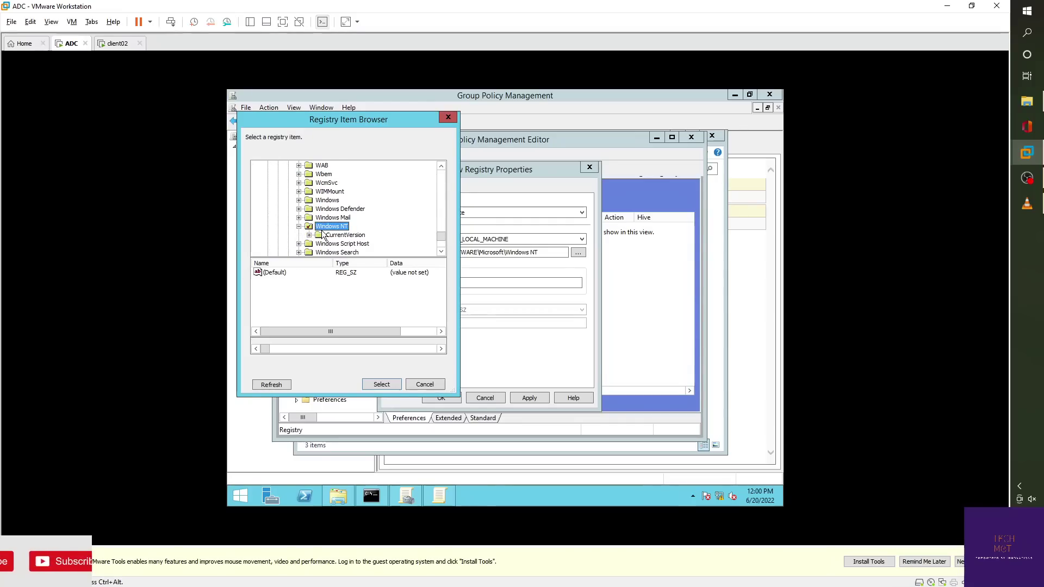
pyautogui.doubleClick(324, 234)
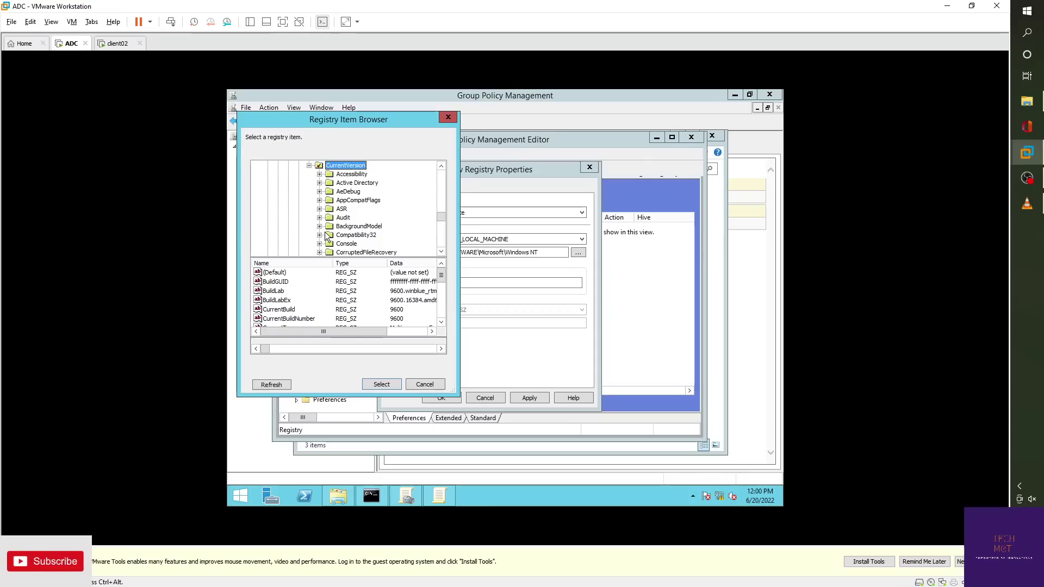
pyautogui.click(326, 234)
pyautogui.press('f')
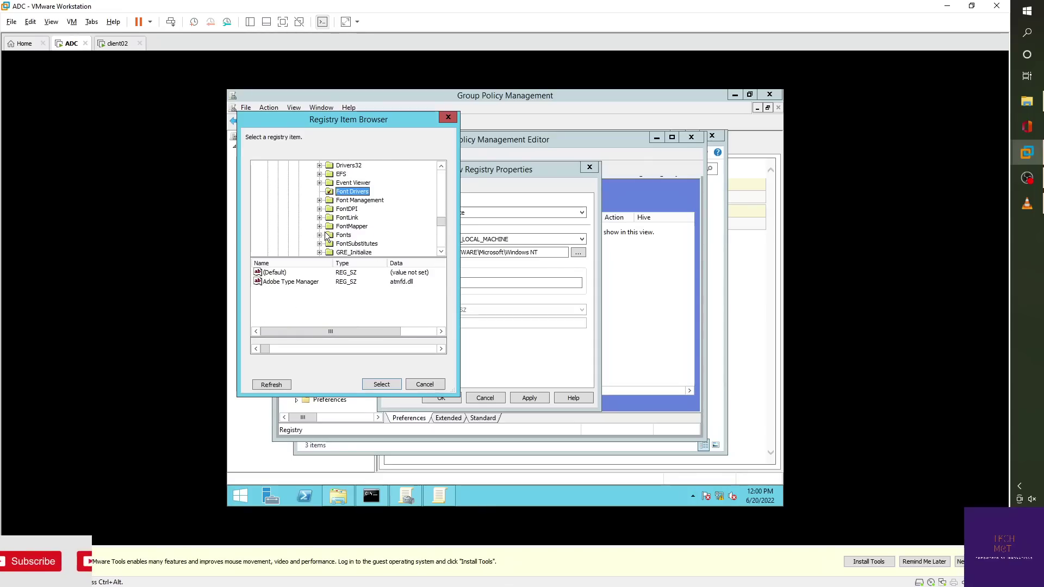
pyautogui.click(330, 237)
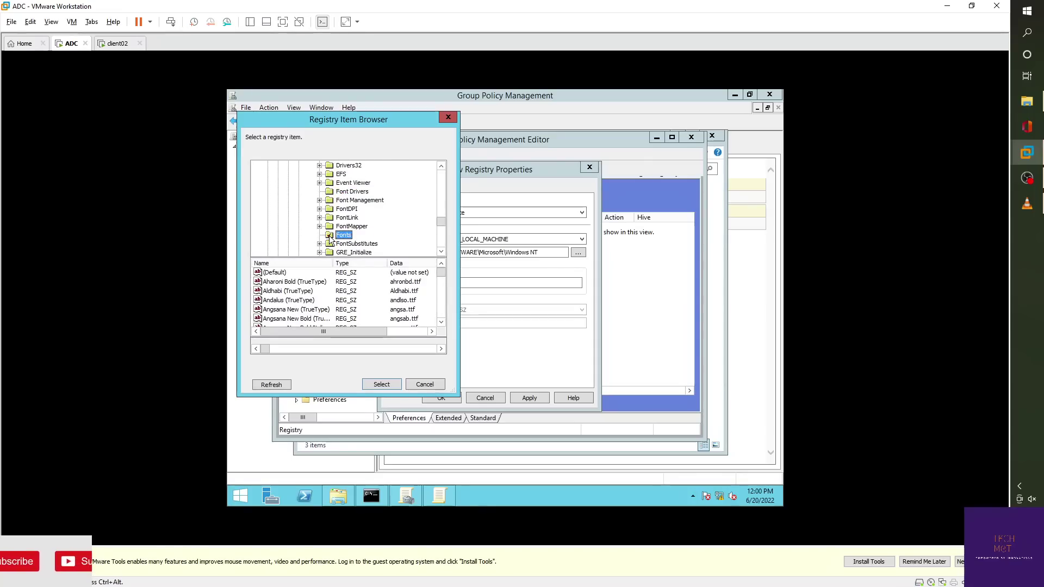
# Select the Solomon Bold (TrueType) value to fill the registry item with it.
pyautogui.click(323, 312)
pyautogui.scroll(-1, 324, 313)
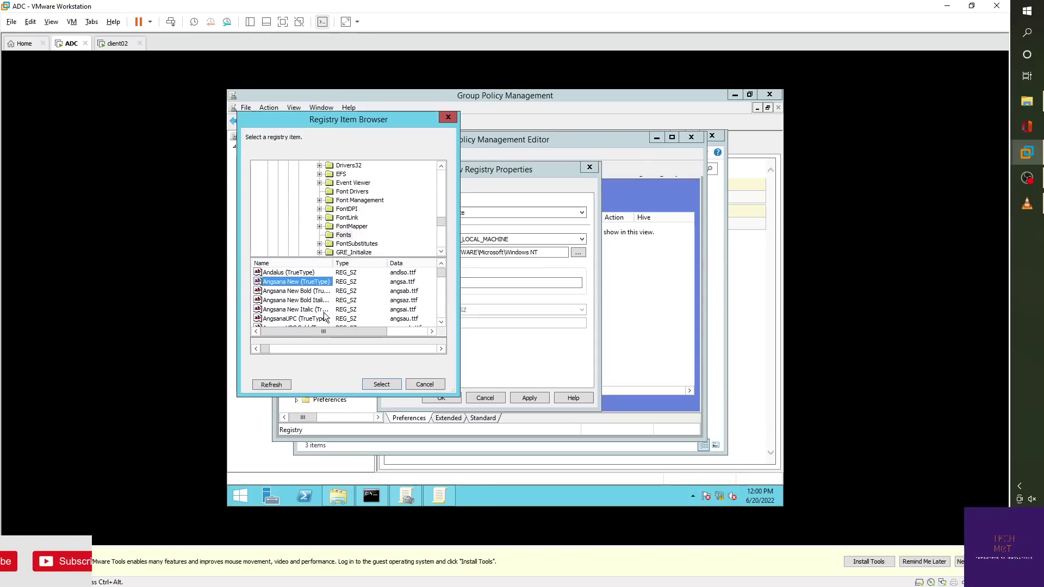
pyautogui.scroll(-1, 323, 313)
pyautogui.scroll(-3, 322, 312)
pyautogui.scroll(-3, 322, 310)
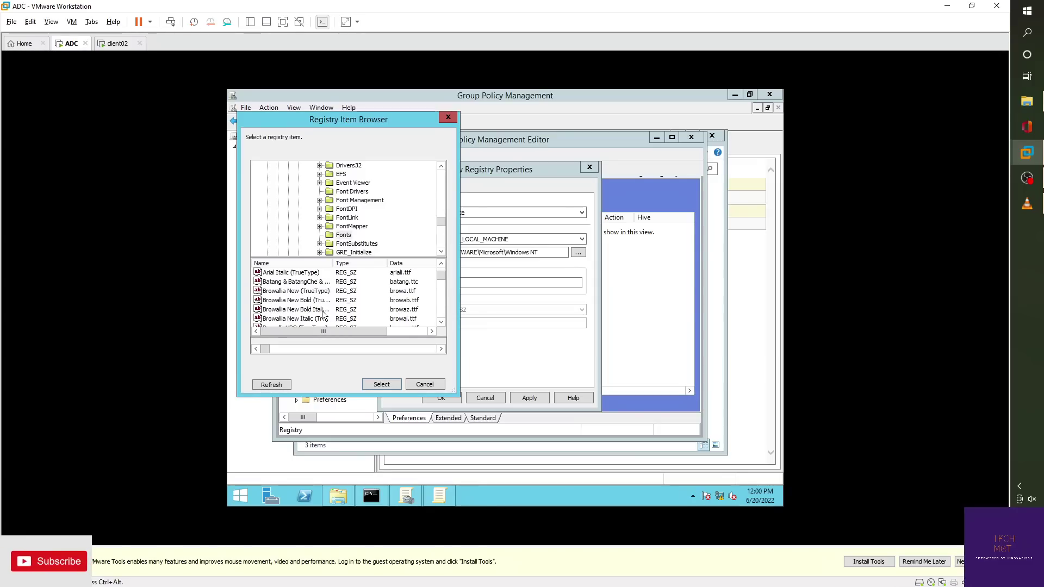
pyautogui.scroll(-4, 318, 307)
pyautogui.scroll(-3, 316, 306)
pyautogui.scroll(-15, 315, 305)
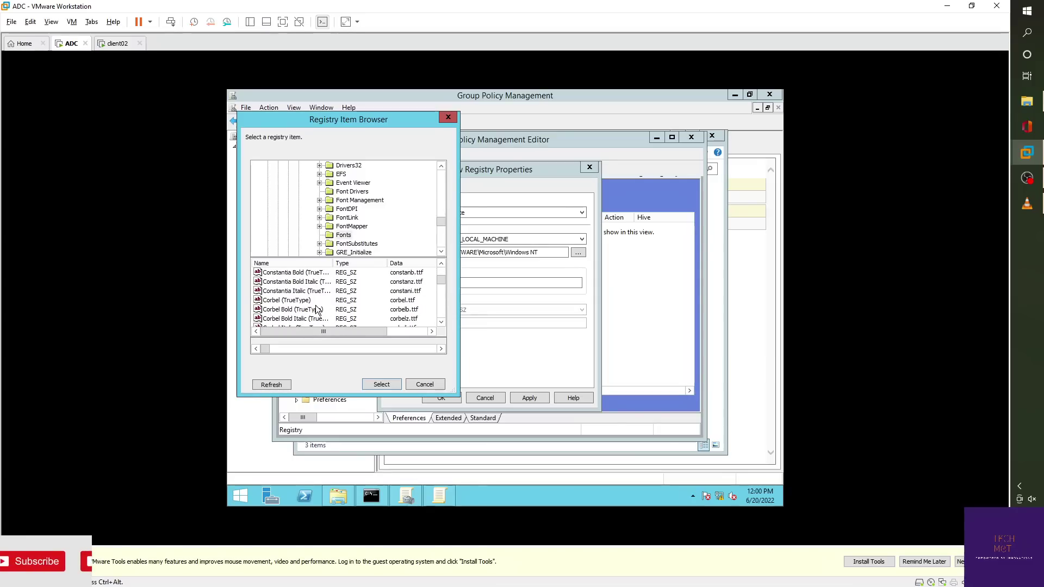
pyautogui.press('s')
pyautogui.scroll(-2, 286, 294)
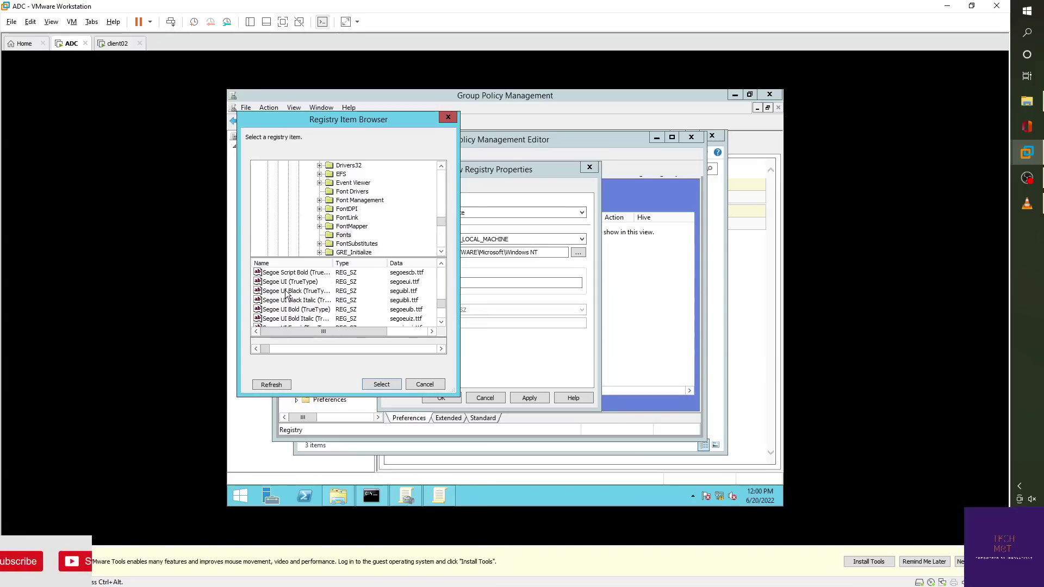
pyautogui.scroll(-3, 286, 294)
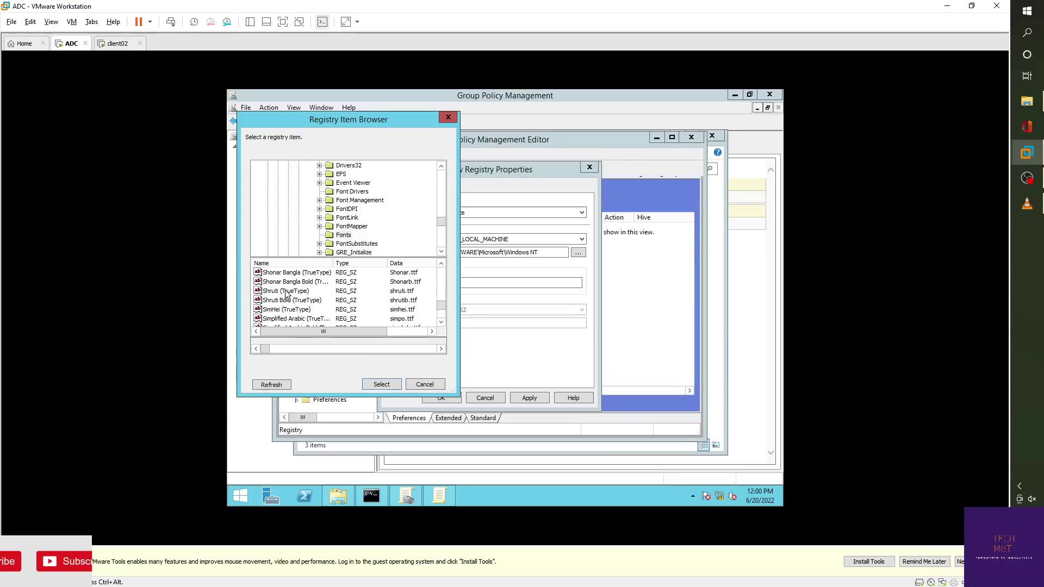
pyautogui.scroll(-3, 286, 294)
pyautogui.scroll(-1, 287, 294)
pyautogui.scroll(-1, 286, 294)
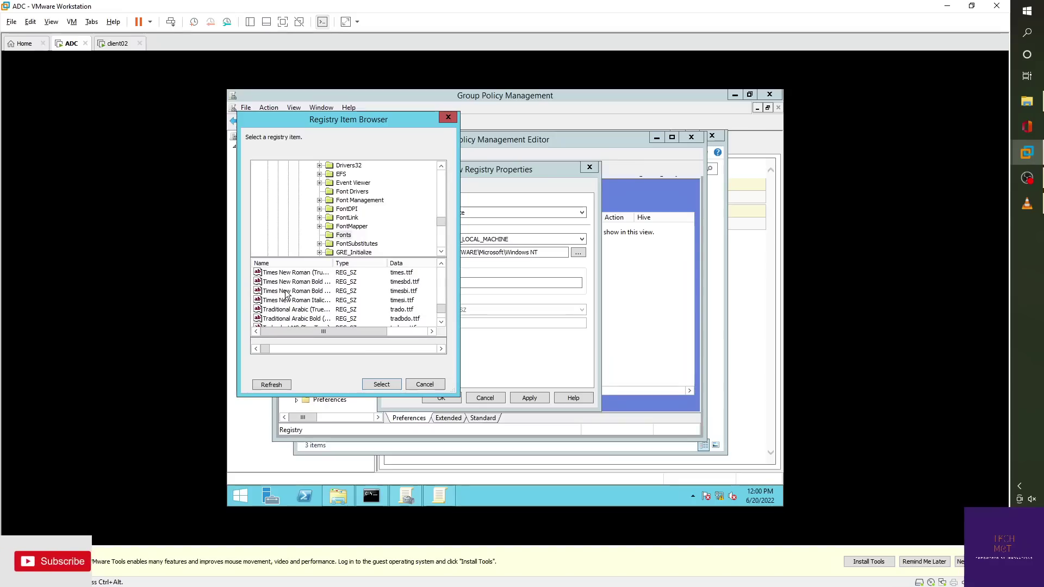
pyautogui.click(278, 283)
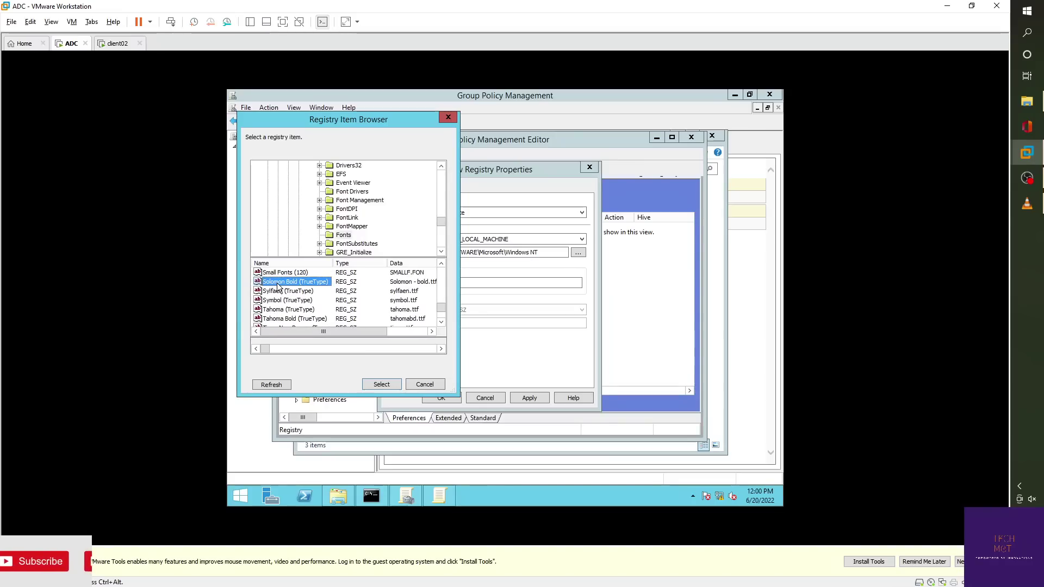
pyautogui.click(381, 385)
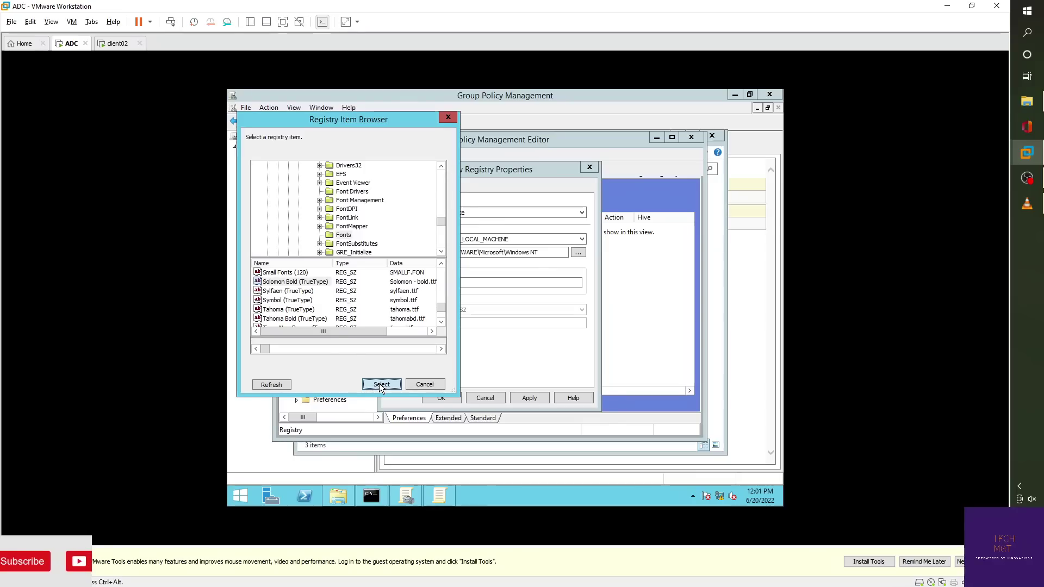
pyautogui.click(381, 384)
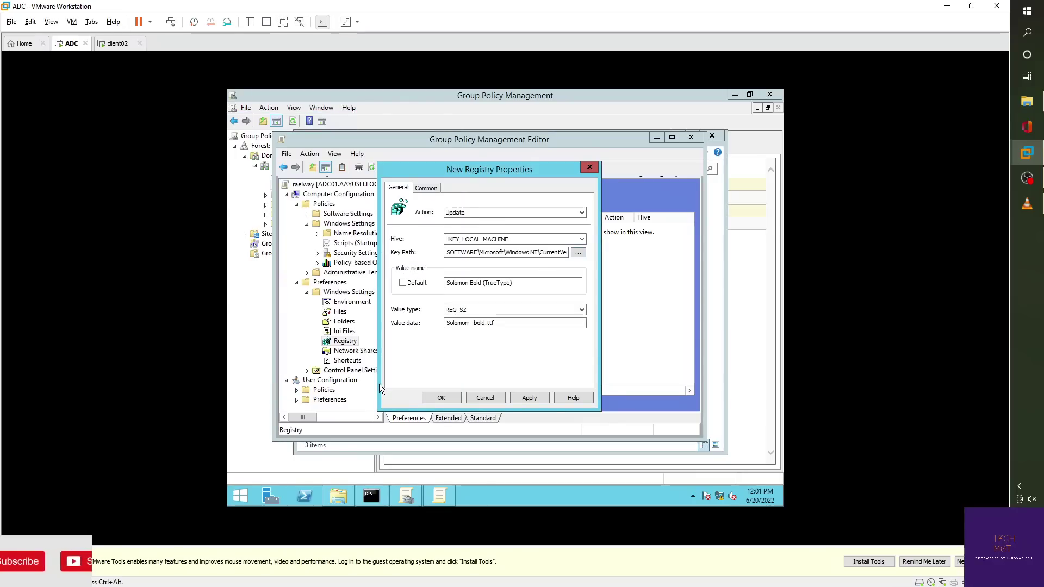
# Save the Solomon Bold (TrueType) registry item, then change its action from Update to Create.
pyautogui.click(520, 396)
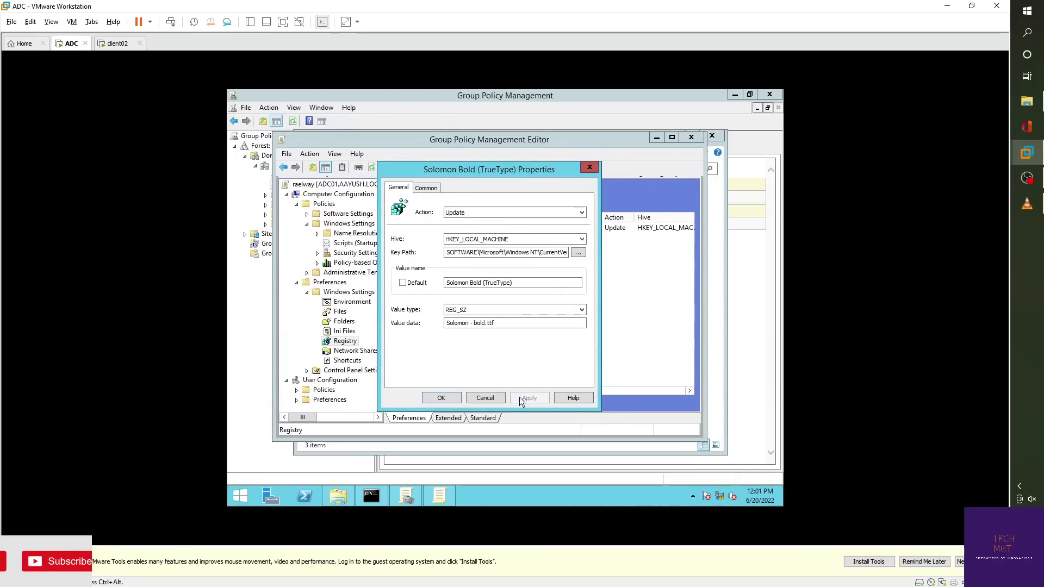
pyautogui.click(429, 398)
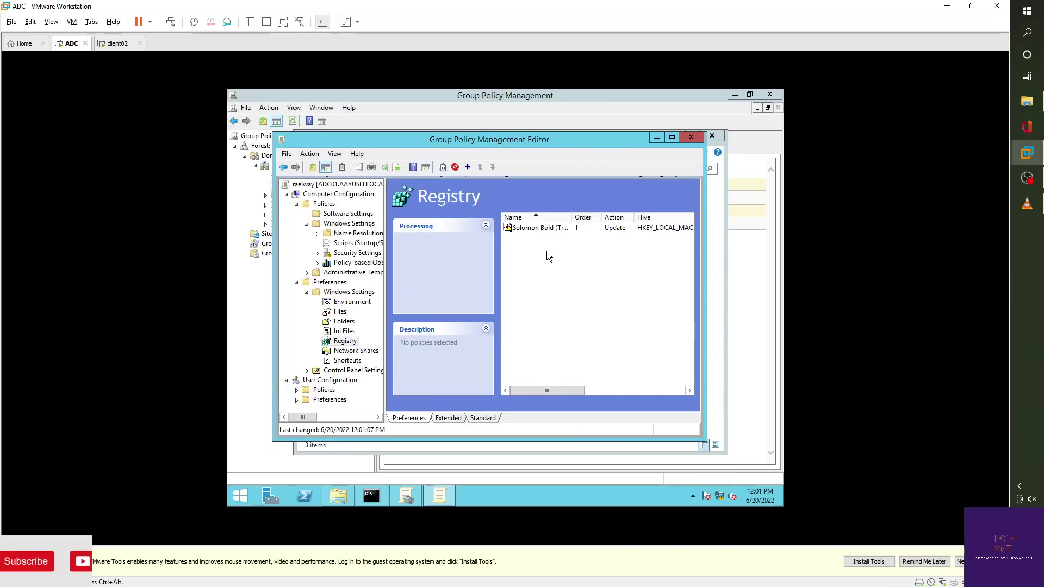
pyautogui.rightClick(547, 228)
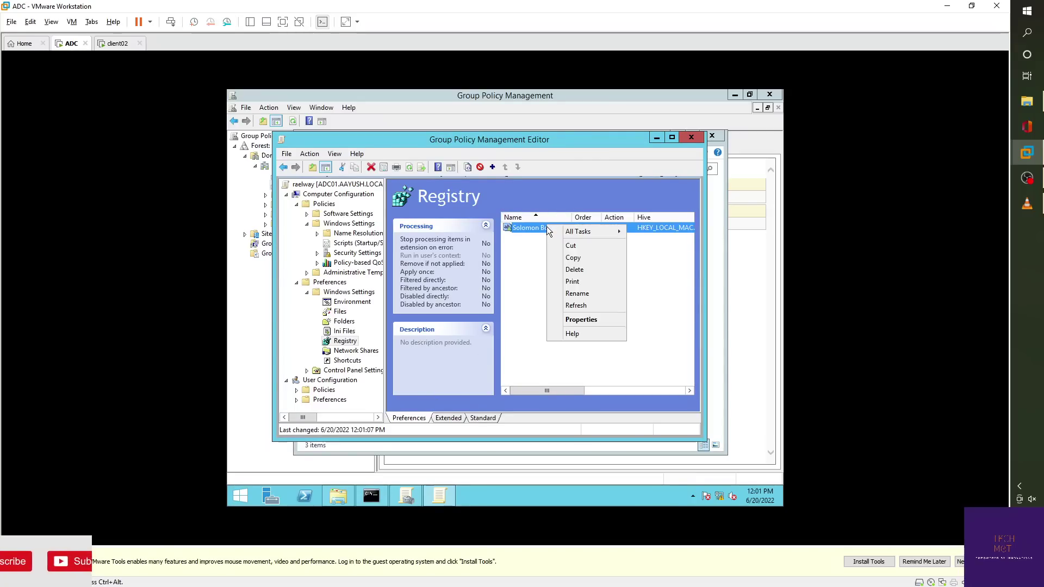
pyautogui.click(579, 320)
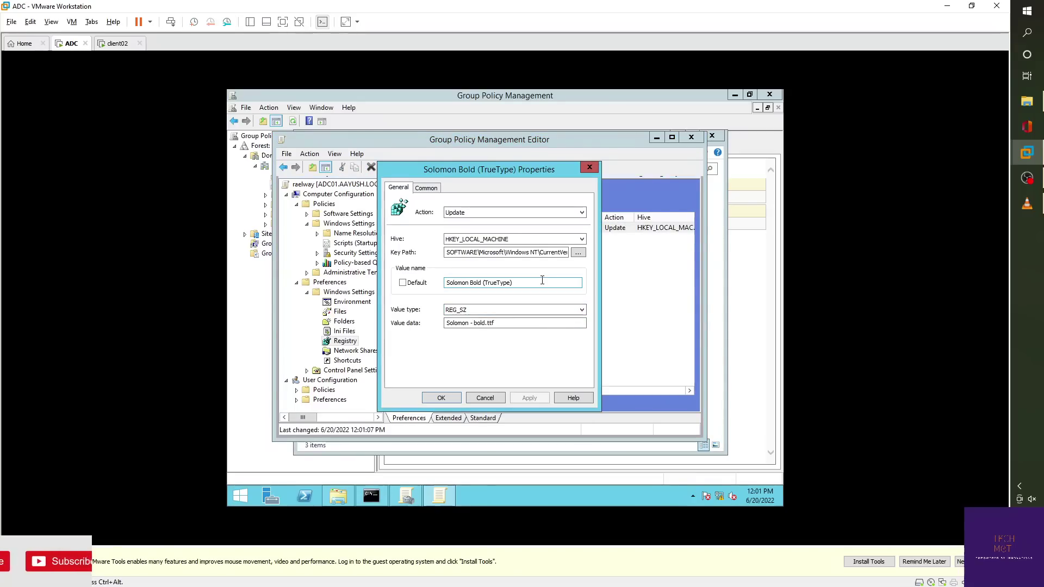
pyautogui.click(487, 213)
pyautogui.click(478, 222)
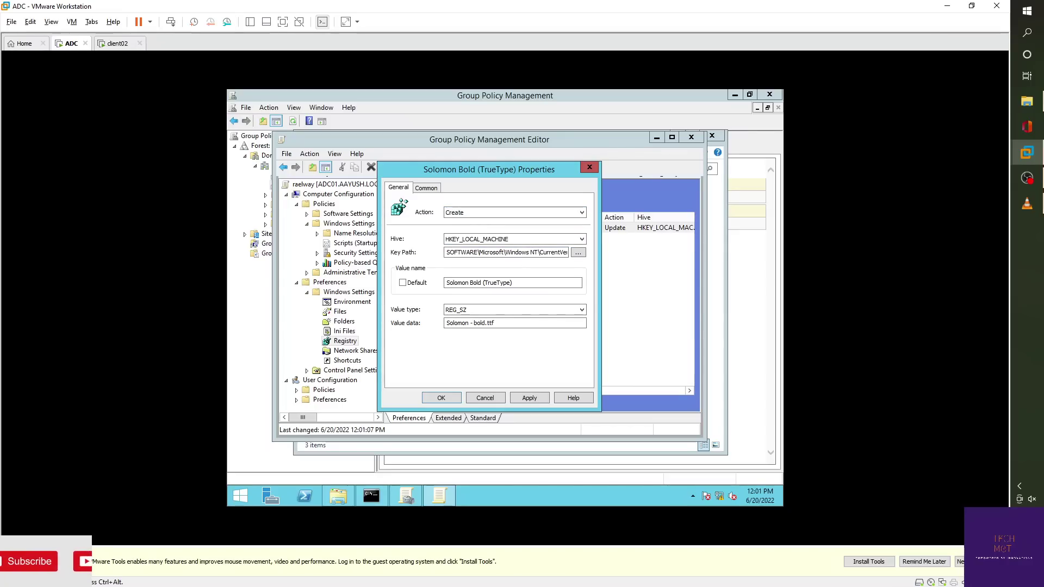
pyautogui.click(516, 397)
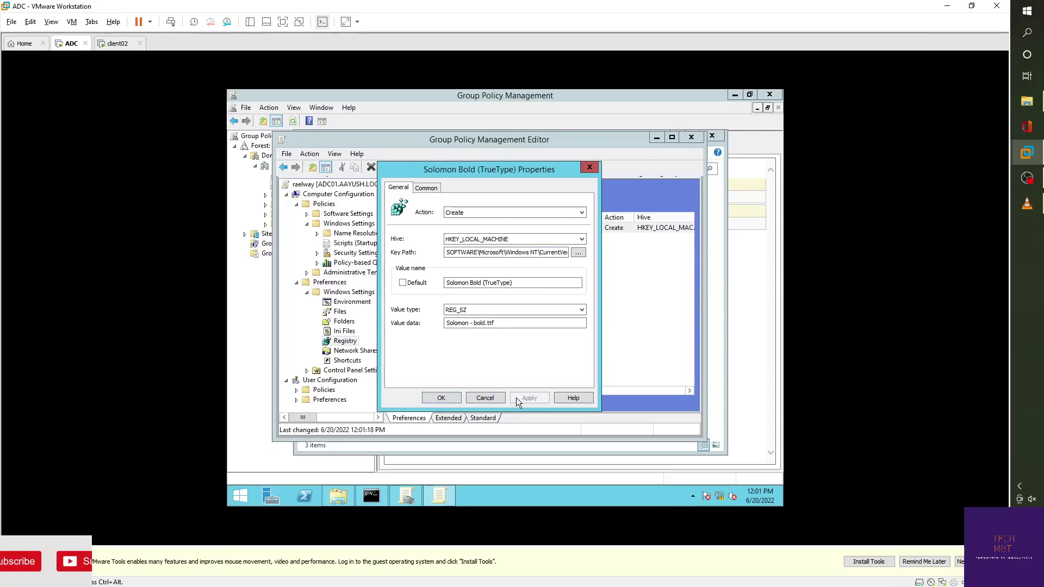
pyautogui.click(444, 396)
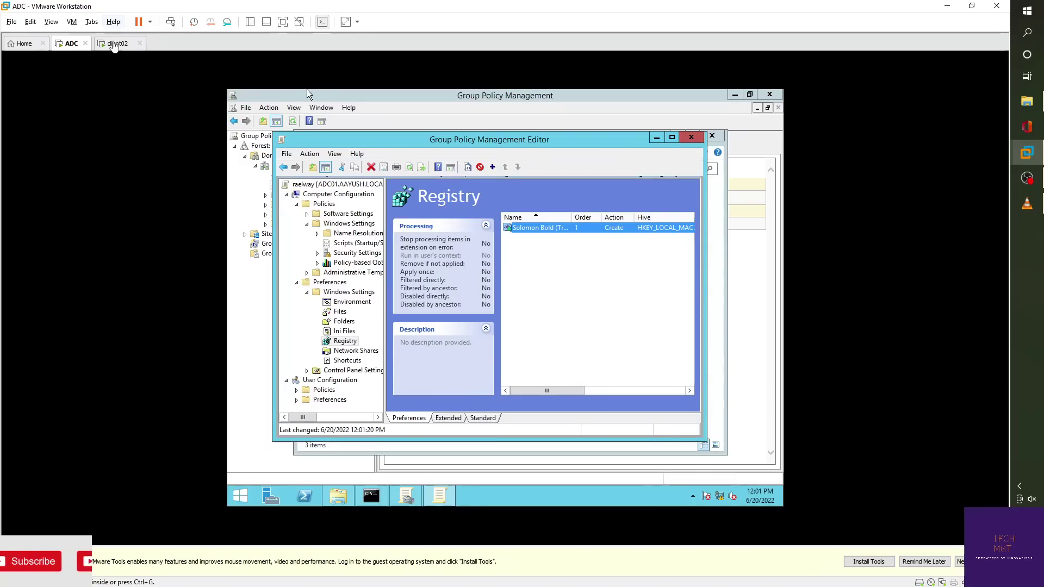
pyautogui.click(116, 44)
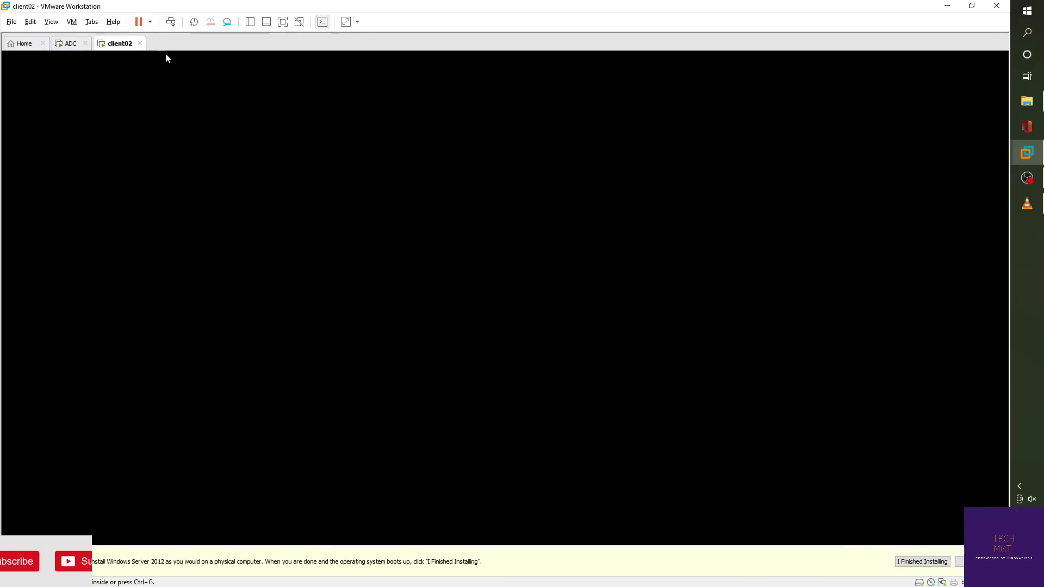
pyautogui.click(170, 23)
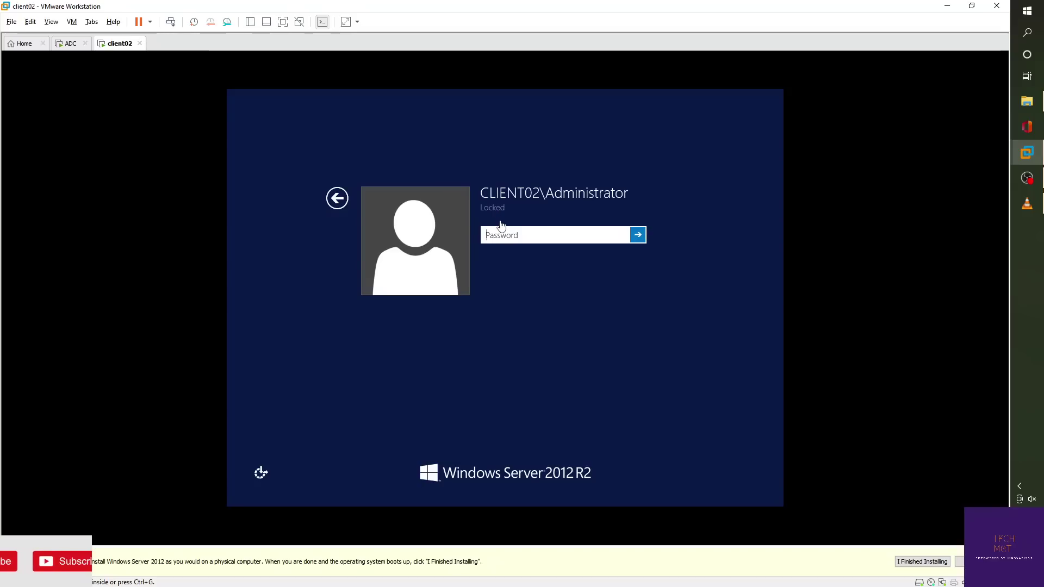
pyautogui.click(507, 238)
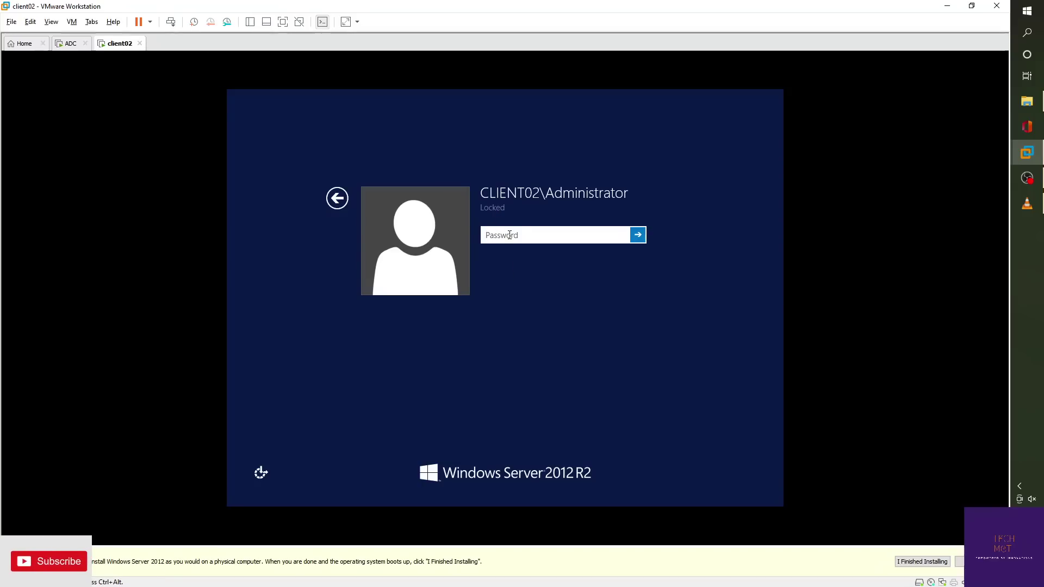
pyautogui.press('Return')
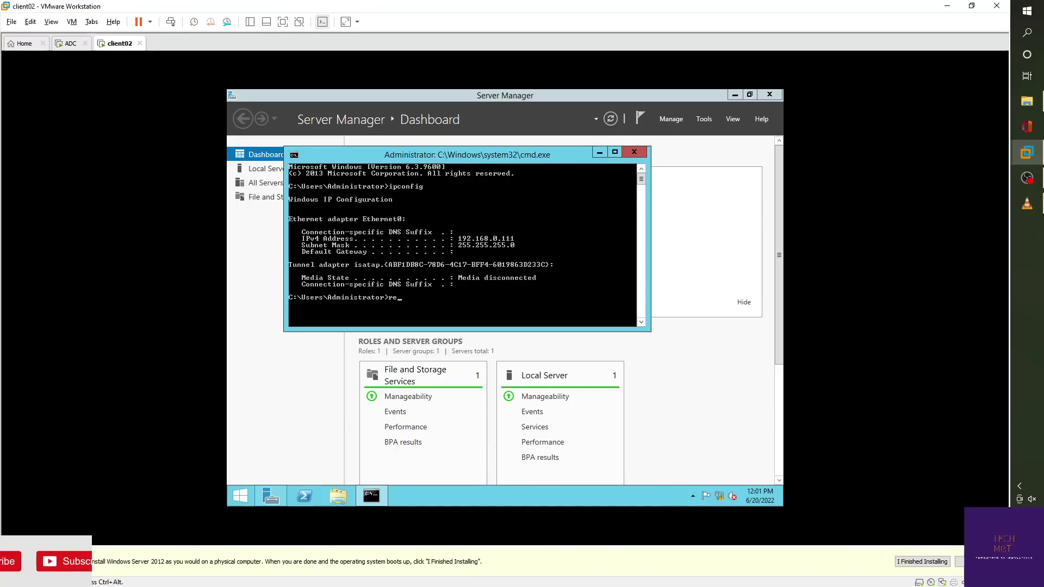
# Launch Registry Editor and expand HKLM\SOFTWARE\Microsoft\Windows NT\CurrentVersion.
pyautogui.write('gedit')
pyautogui.press('Return')
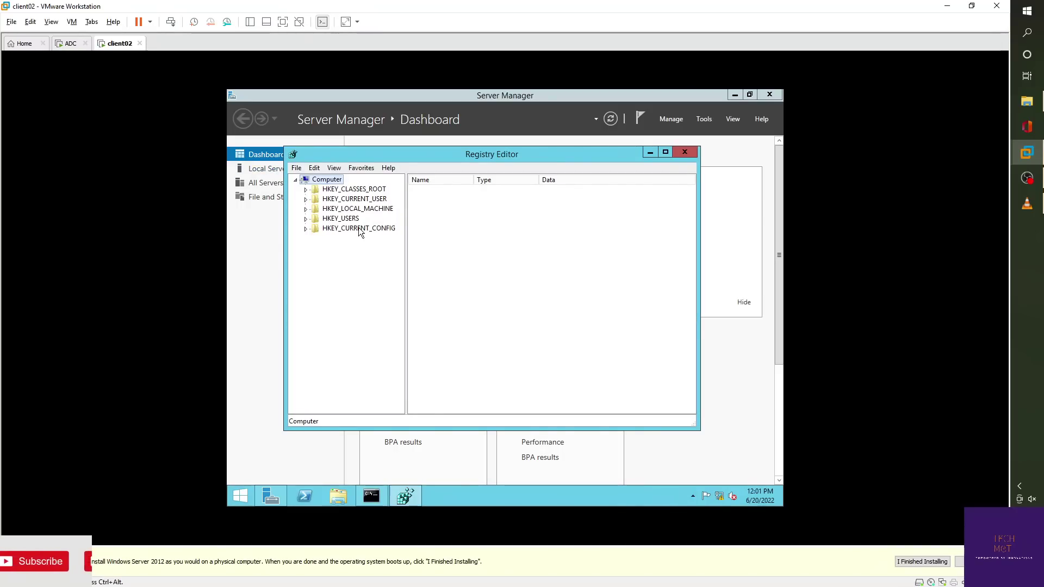
pyautogui.click(354, 200)
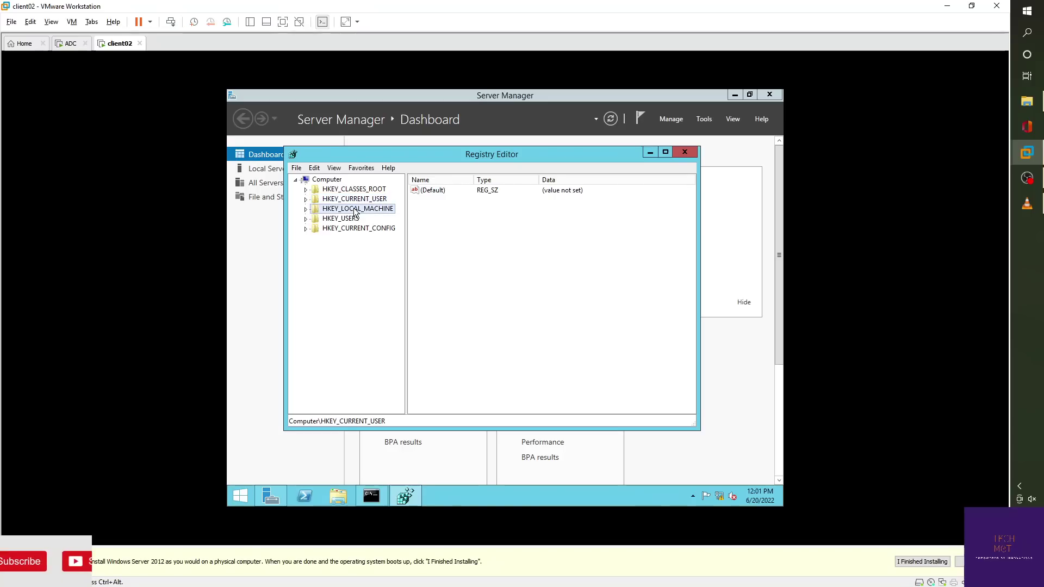
pyautogui.doubleClick(355, 209)
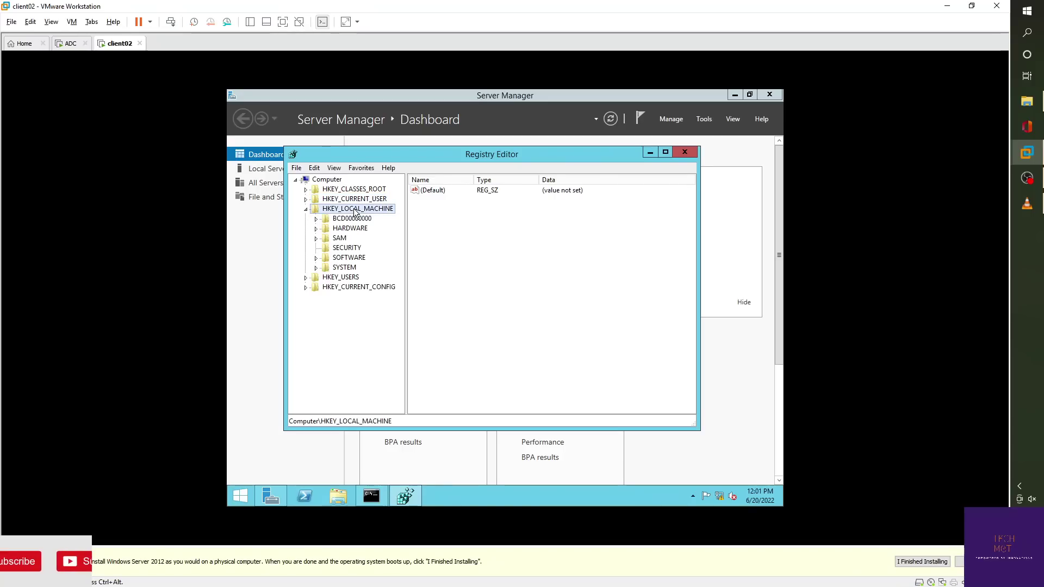
pyautogui.doubleClick(349, 257)
pyautogui.click(357, 288)
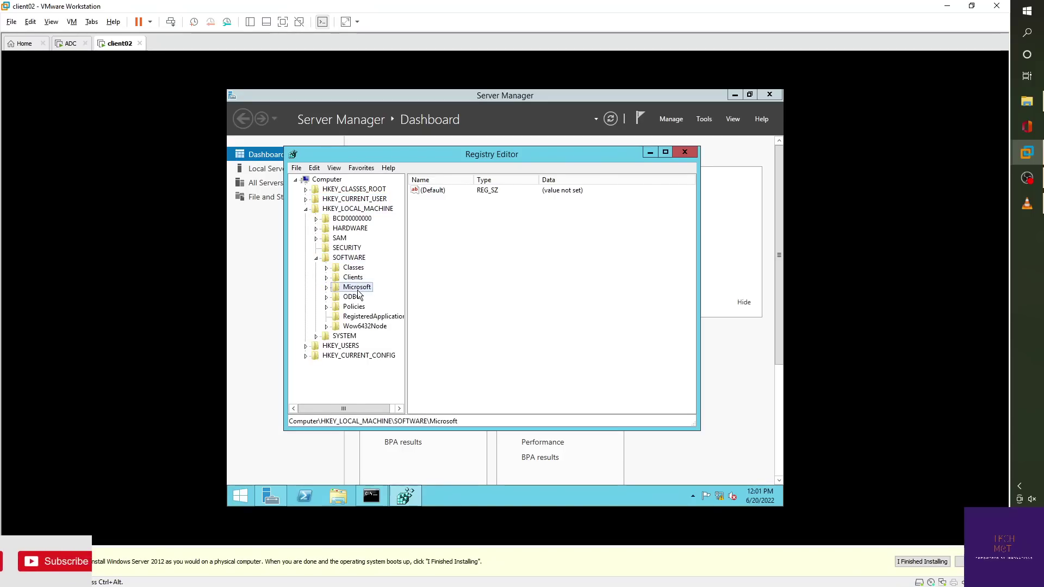
pyautogui.doubleClick(357, 290)
pyautogui.click(359, 297)
pyautogui.press('w')
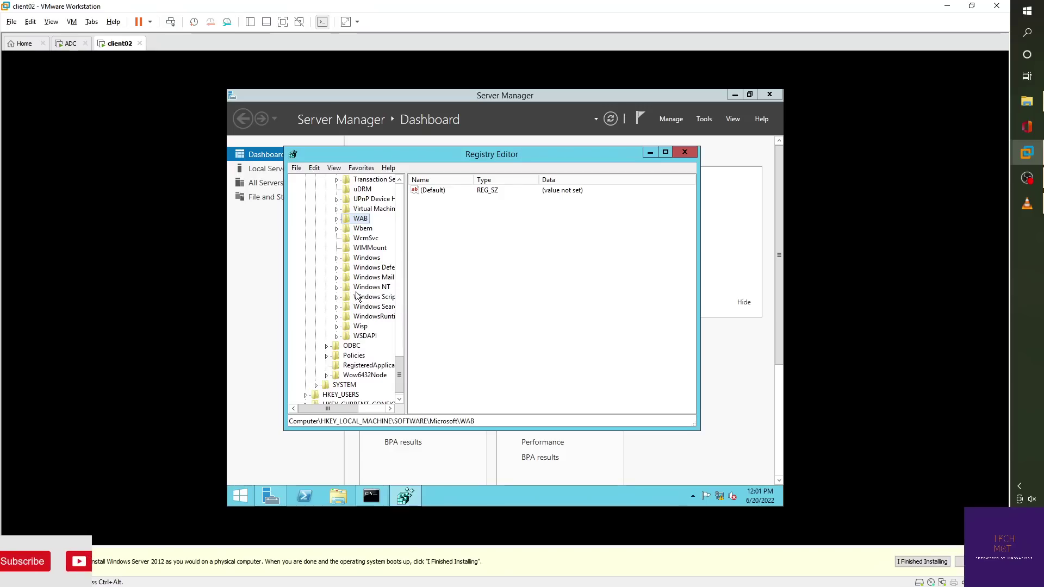
pyautogui.doubleClick(371, 287)
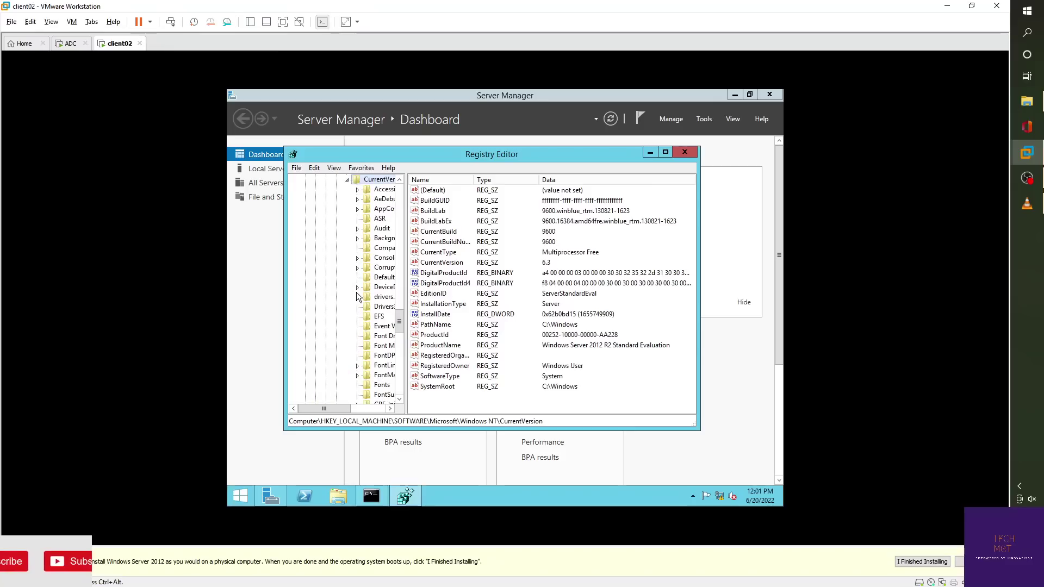
# Browse the Fonts key values starting with S, then close Registry Editor.
pyautogui.click(371, 385)
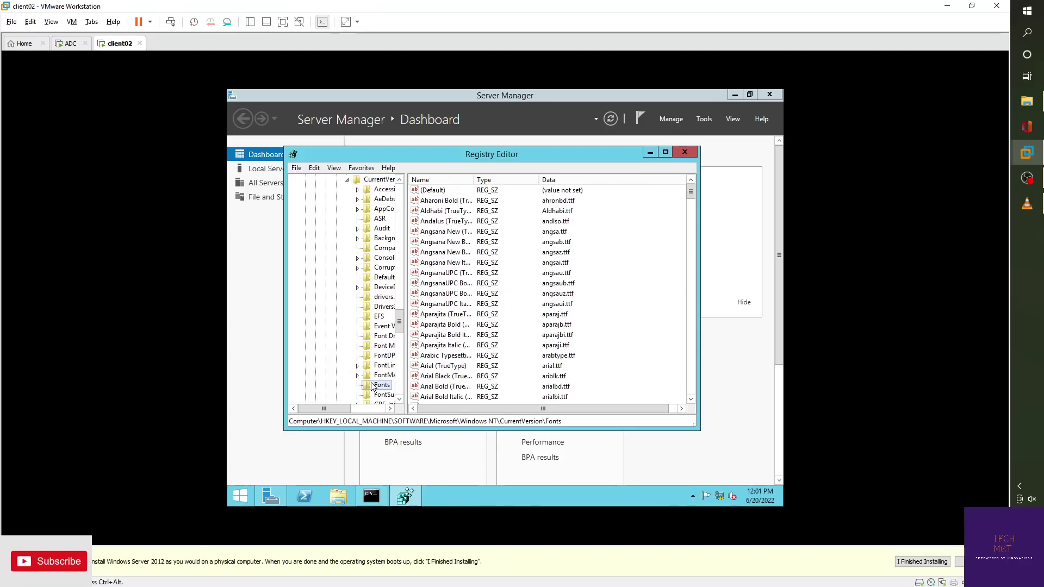
pyautogui.click(471, 337)
pyautogui.press('s')
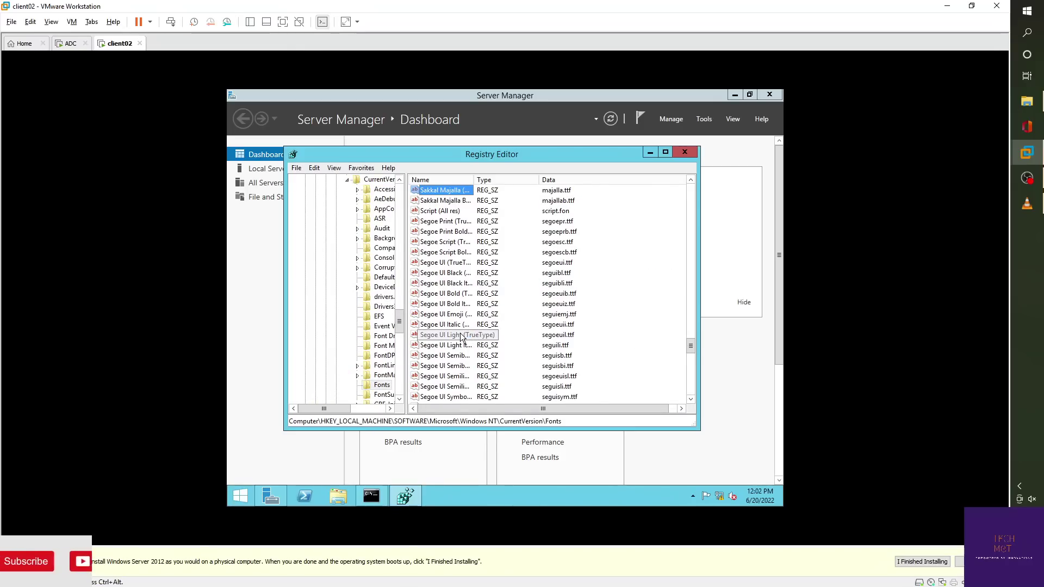
pyautogui.scroll(-9, 435, 320)
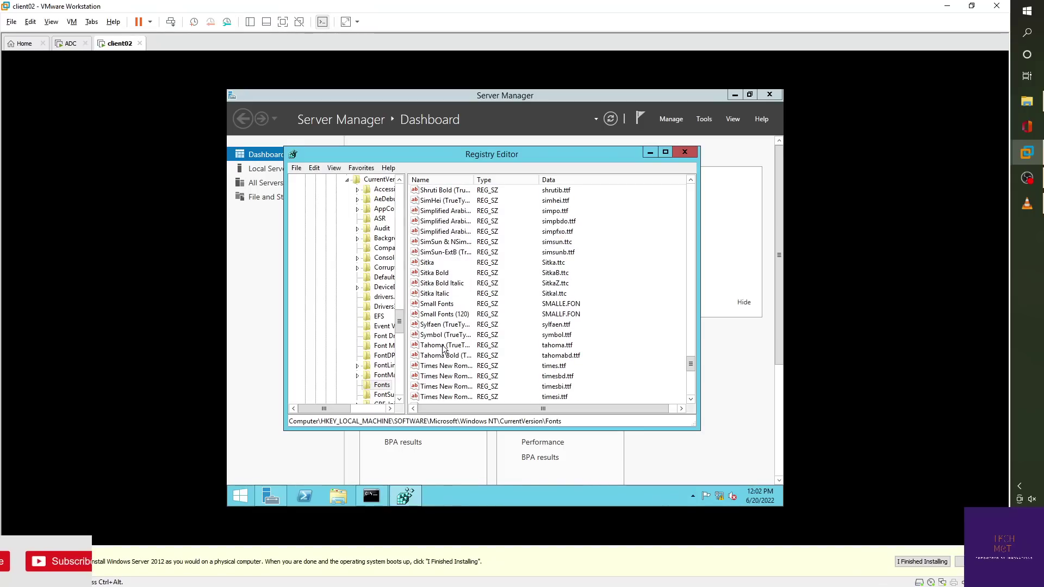
pyautogui.click(685, 153)
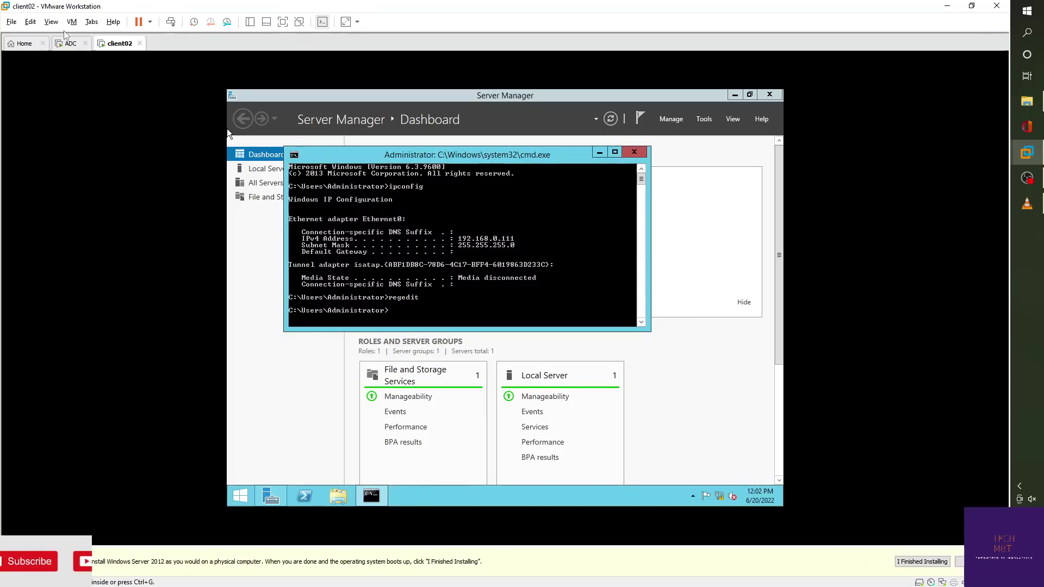
# On the ADC server, start a new Registry Item in raelway and browse for a key.
pyautogui.click(69, 45)
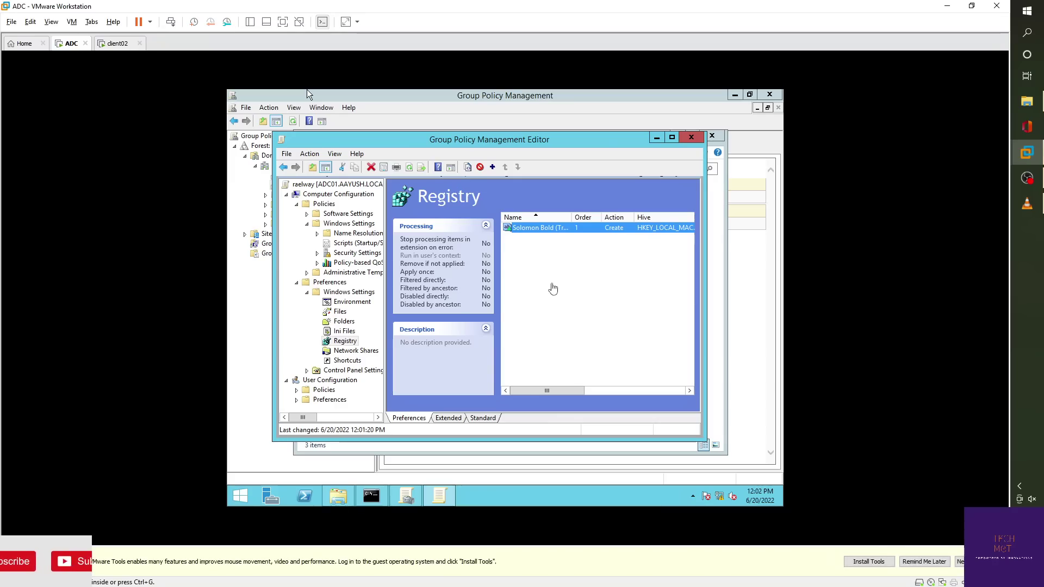
pyautogui.rightClick(537, 268)
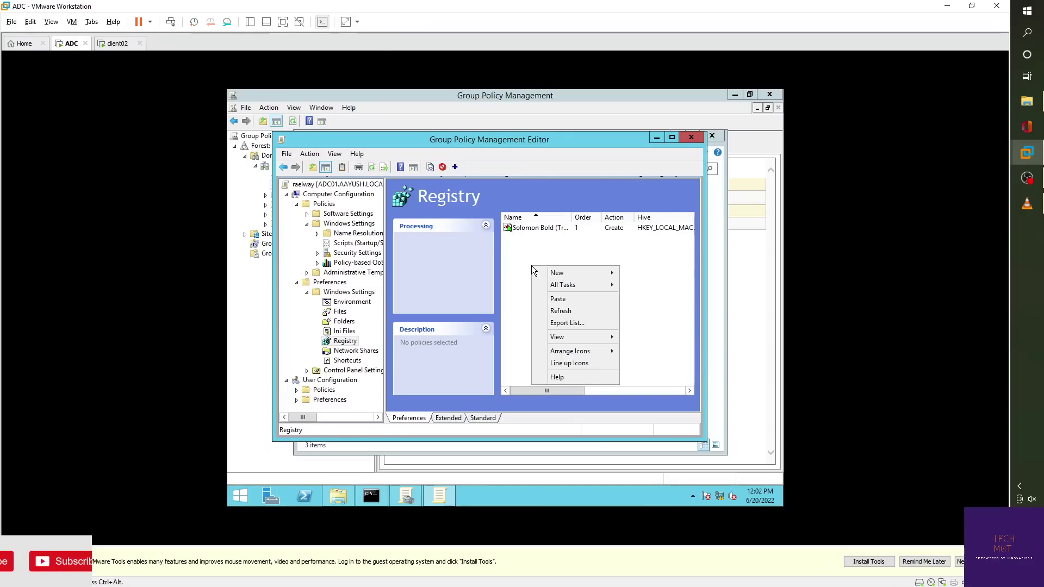
pyautogui.moveTo(571, 272)
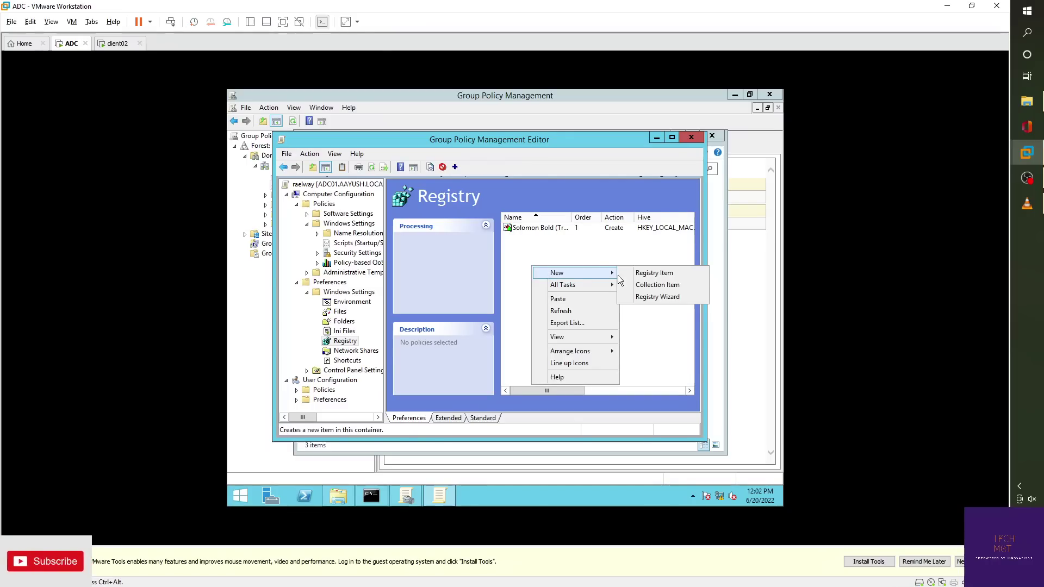
pyautogui.click(631, 274)
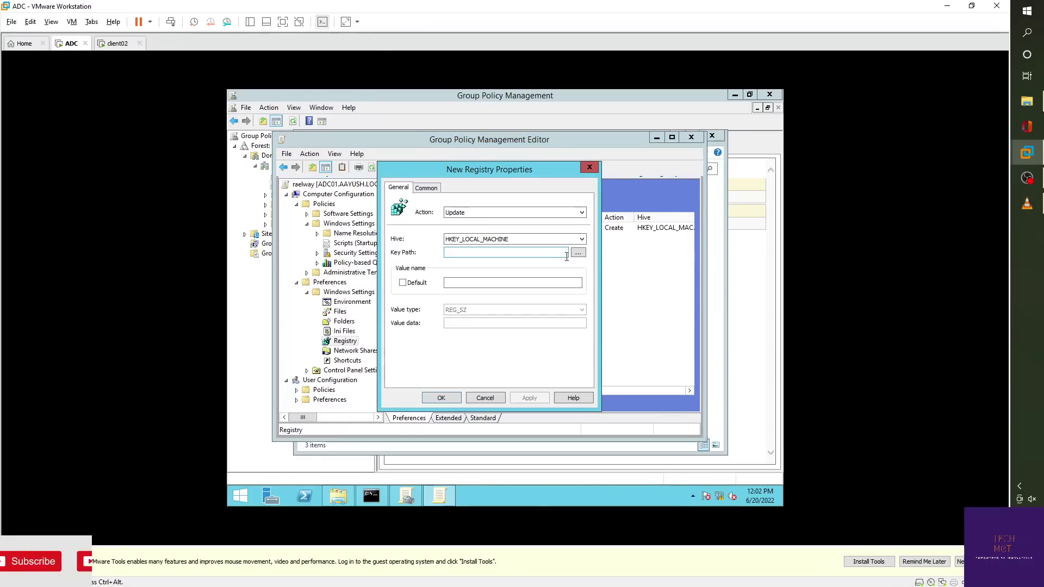
pyautogui.click(578, 253)
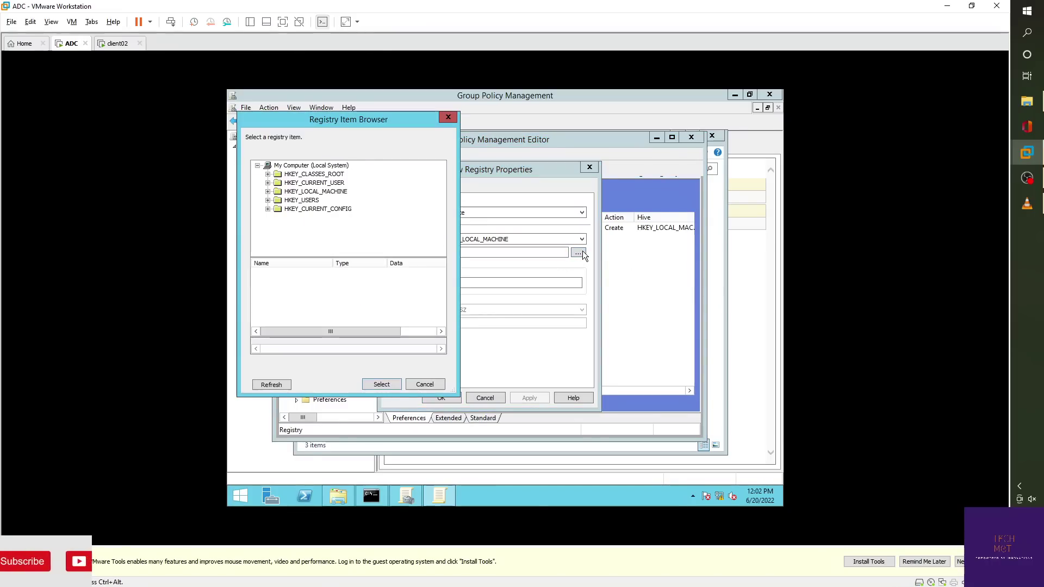
# Navigate the key browser to HKLM\SOFTWARE\Microsoft\Windows NT\CurrentVersion\Fonts.
pyautogui.doubleClick(294, 192)
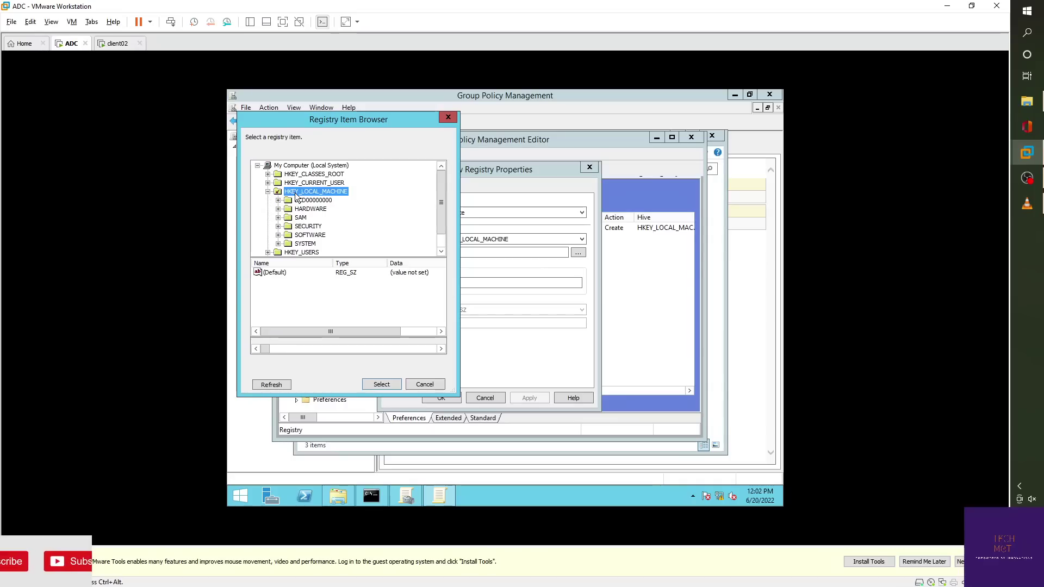
pyautogui.doubleClick(307, 236)
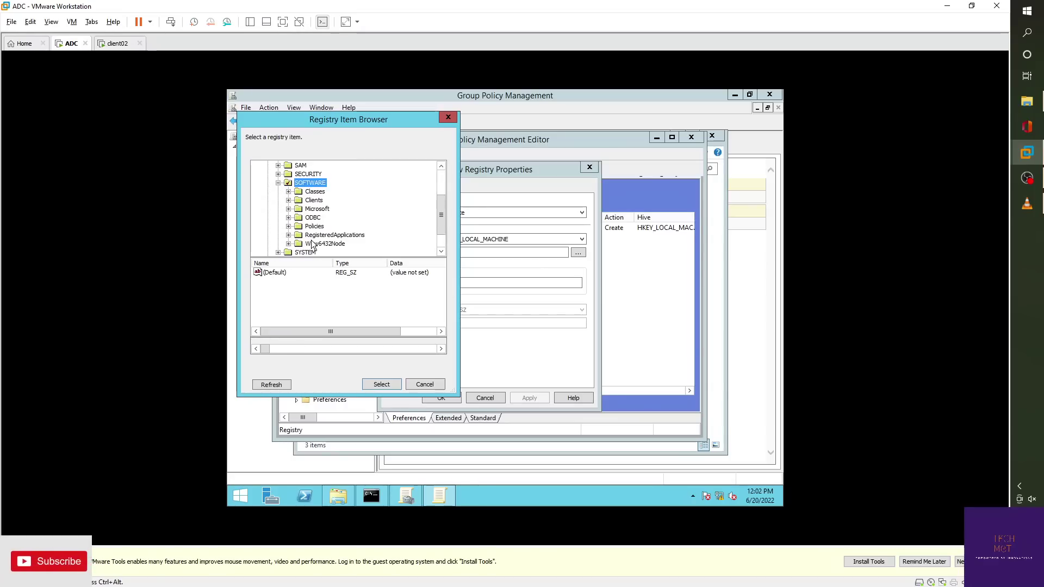
pyautogui.doubleClick(310, 210)
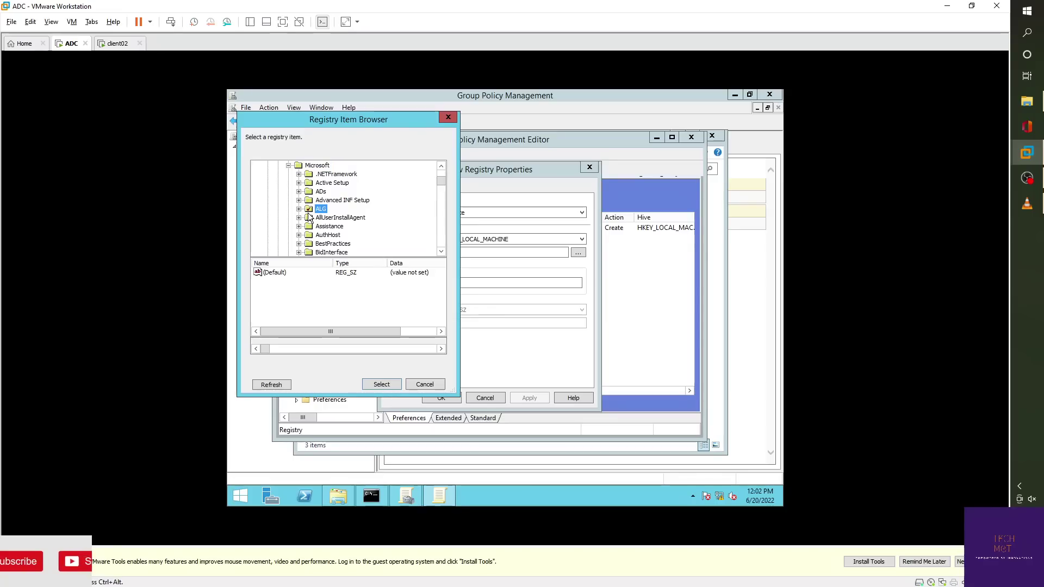
pyautogui.press('w')
pyautogui.scroll(-5, 308, 217)
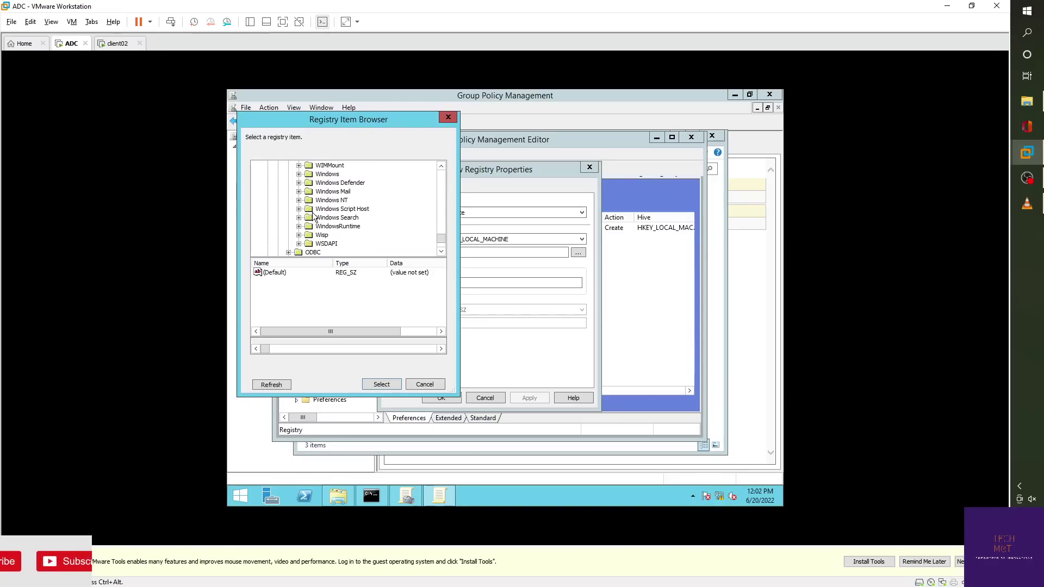
pyautogui.doubleClick(319, 201)
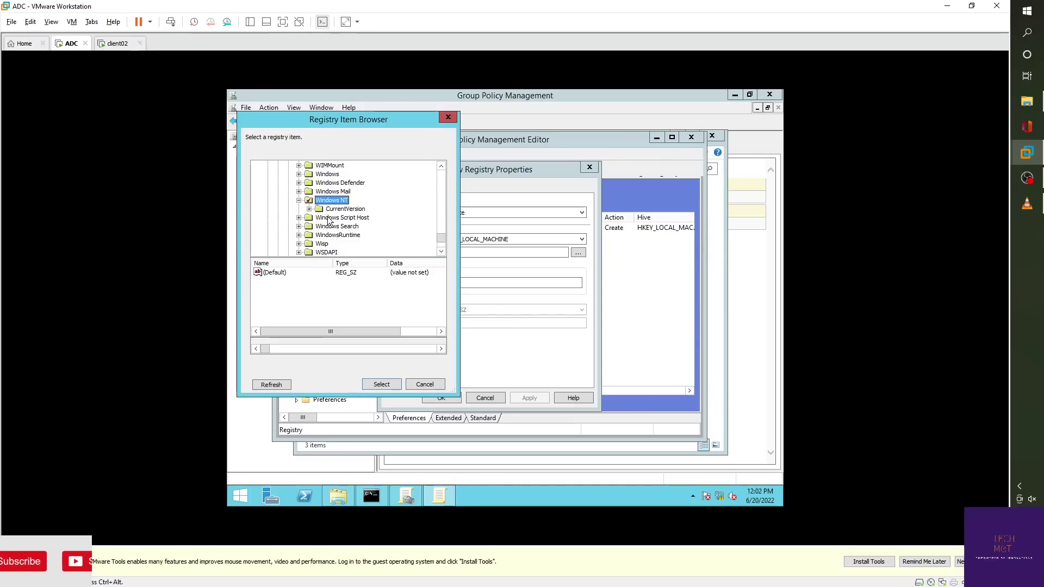
pyautogui.doubleClick(329, 210)
pyautogui.click(329, 211)
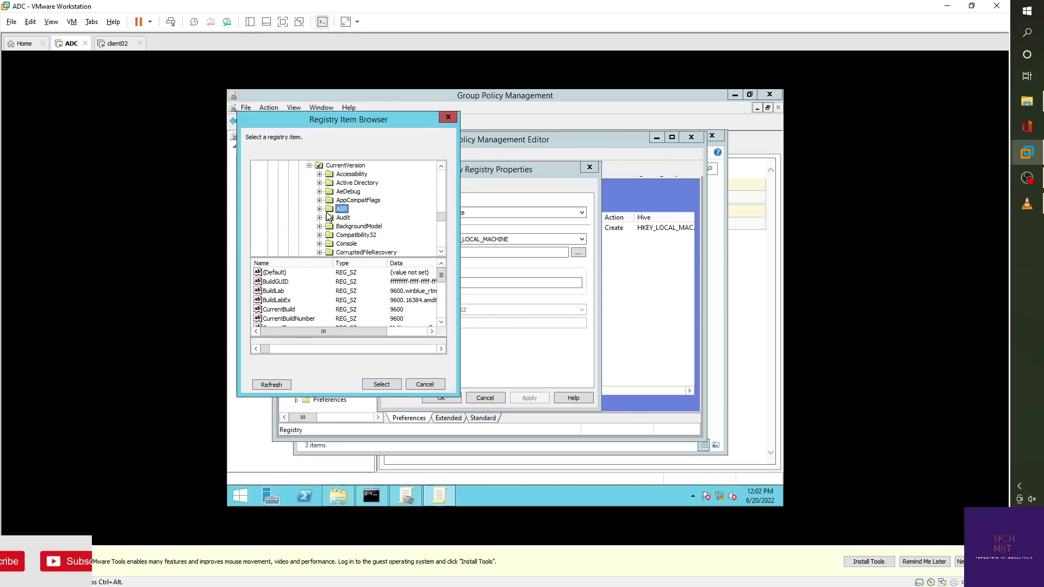
pyautogui.press('Down')
pyautogui.press('Down')
pyautogui.press('Down')
pyautogui.press('Down')
pyautogui.press('Down')
pyautogui.press('Down')
pyautogui.press('Down')
pyautogui.press('Down')
pyautogui.press('Down')
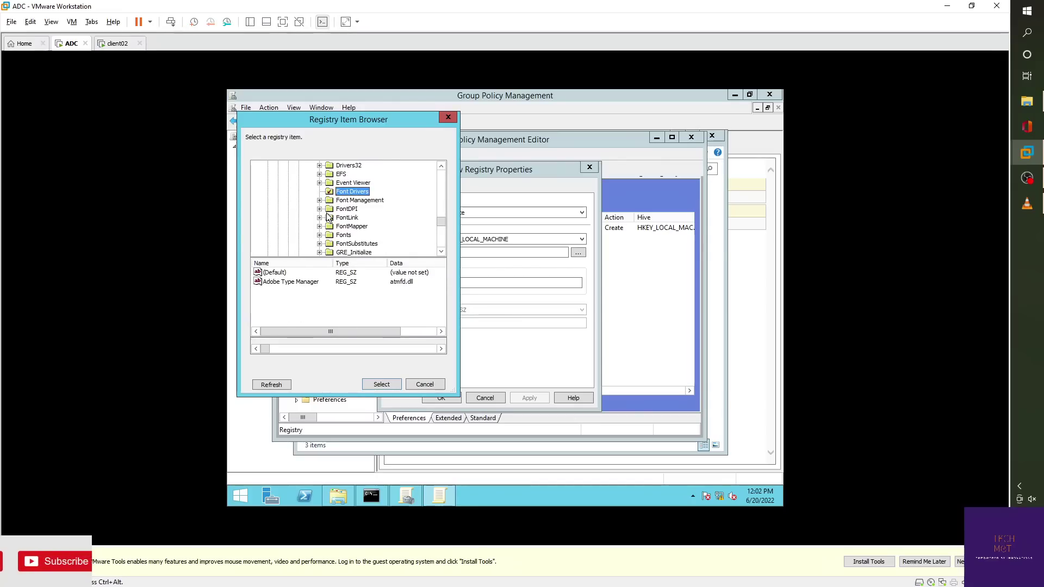
pyautogui.click(336, 236)
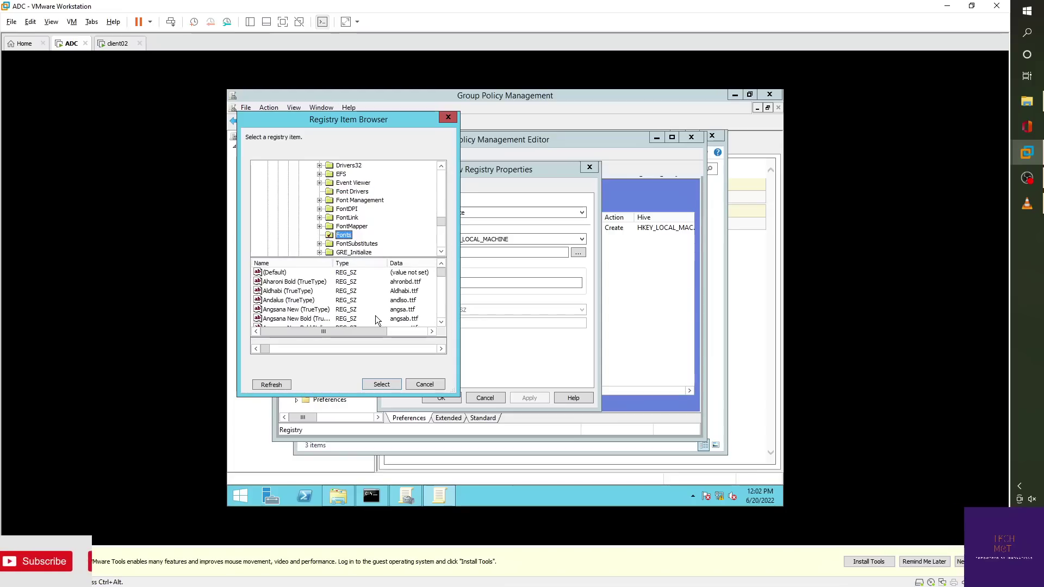
# Choose the Raleway-Thin (TrueType) font value for the registry item.
pyautogui.click(315, 319)
pyautogui.press('r')
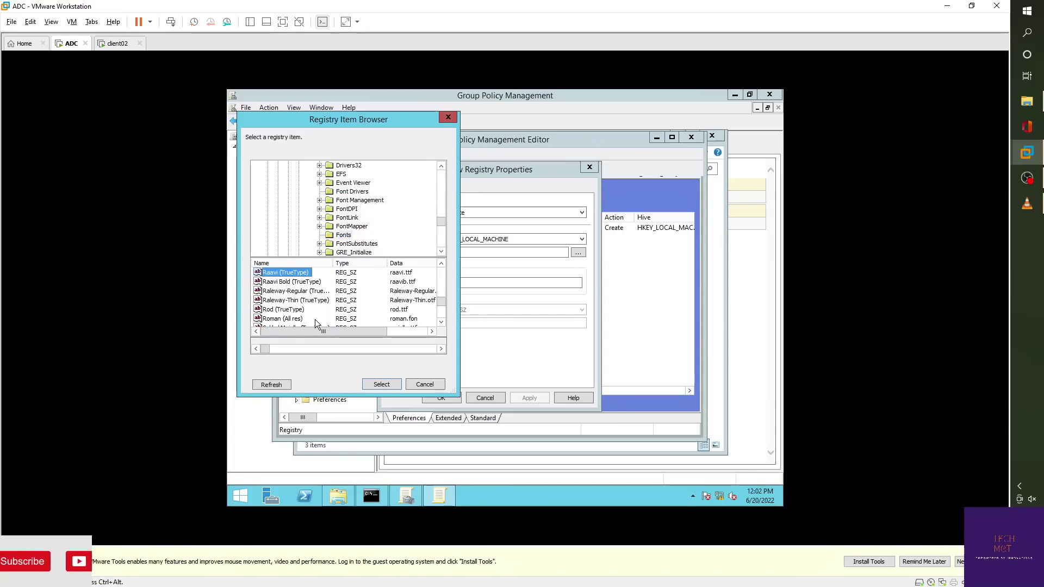
pyautogui.click(285, 300)
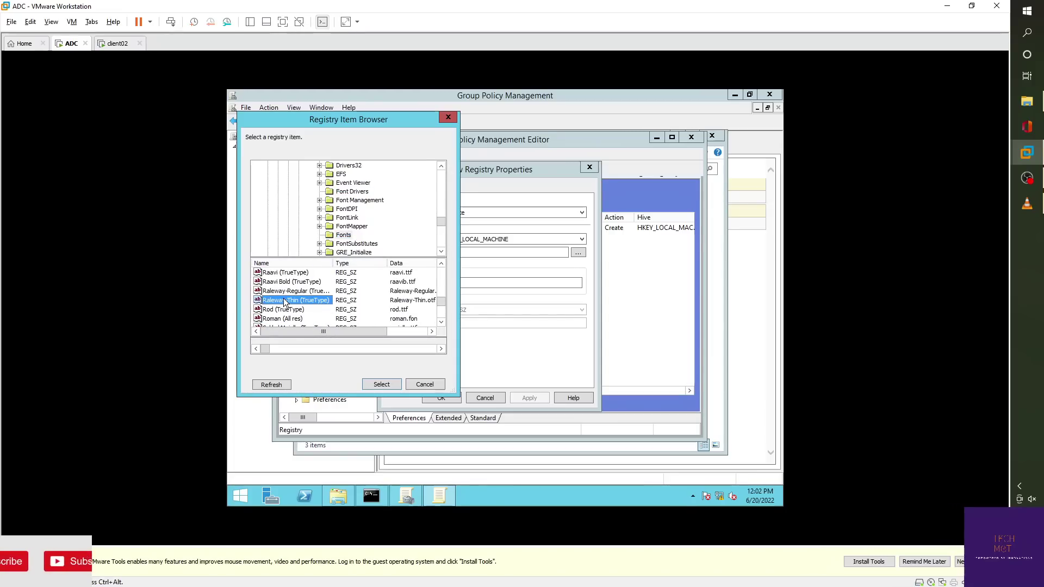
pyautogui.click(389, 383)
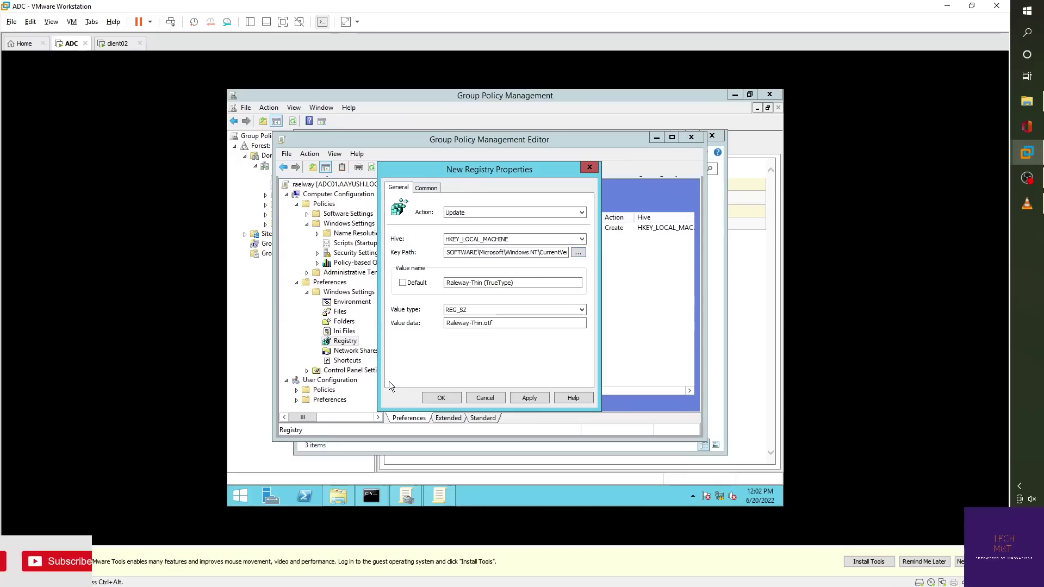
pyautogui.click(528, 397)
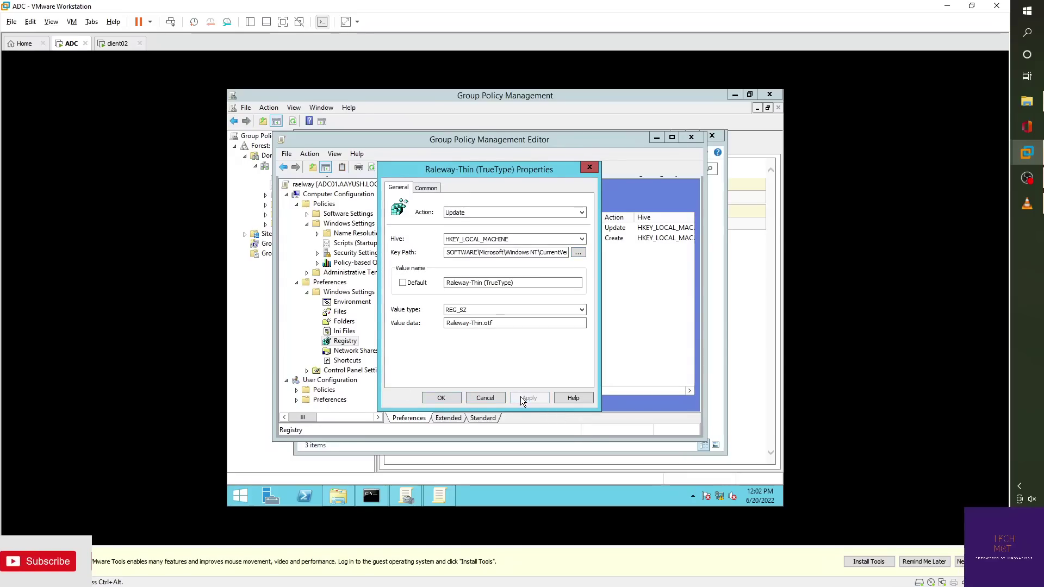
# Set the item's action to Create, save it, and close the policy editor and font folder.
pyautogui.click(446, 211)
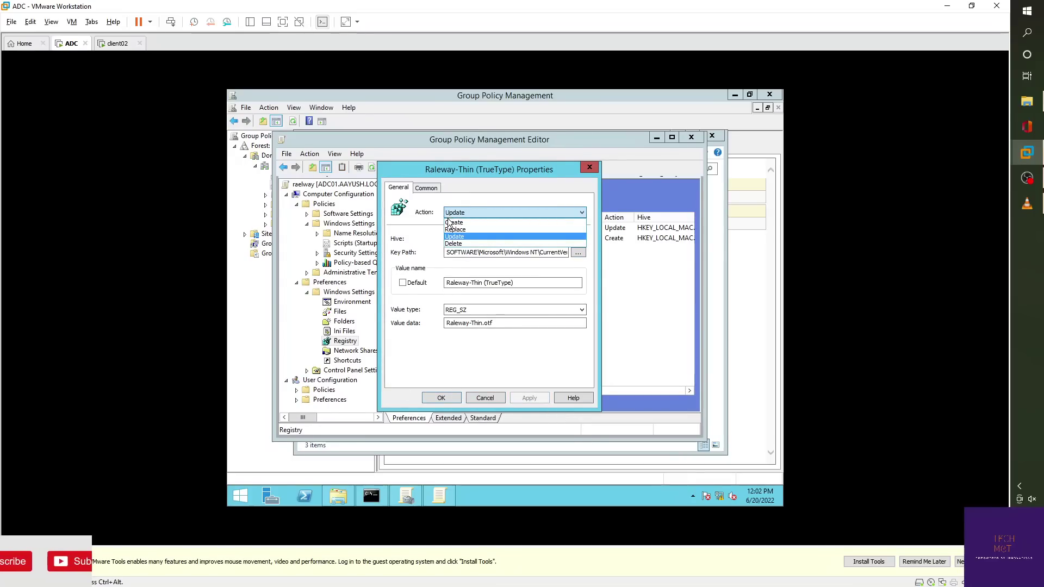
pyautogui.click(450, 223)
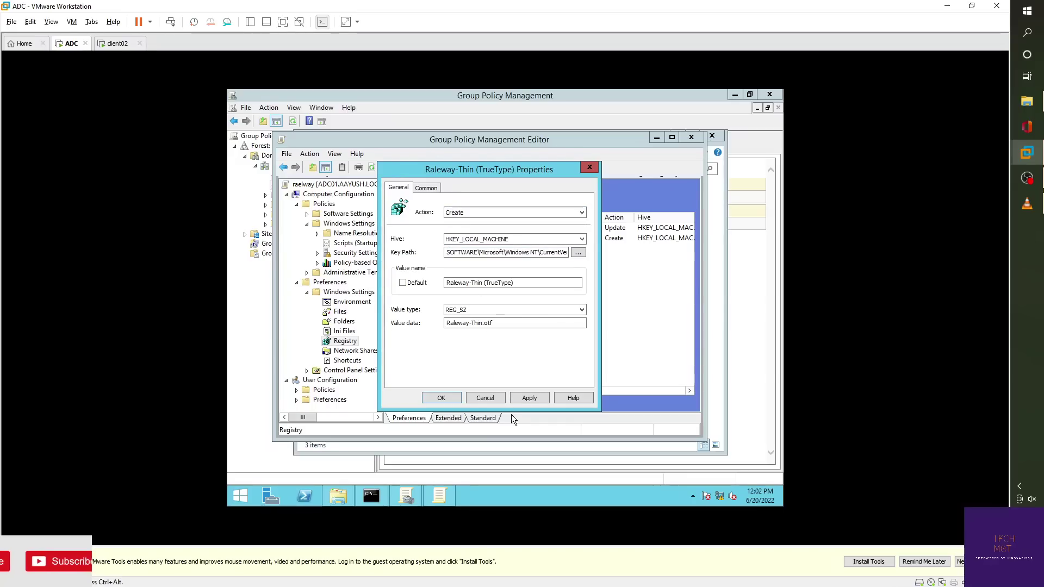
pyautogui.click(525, 396)
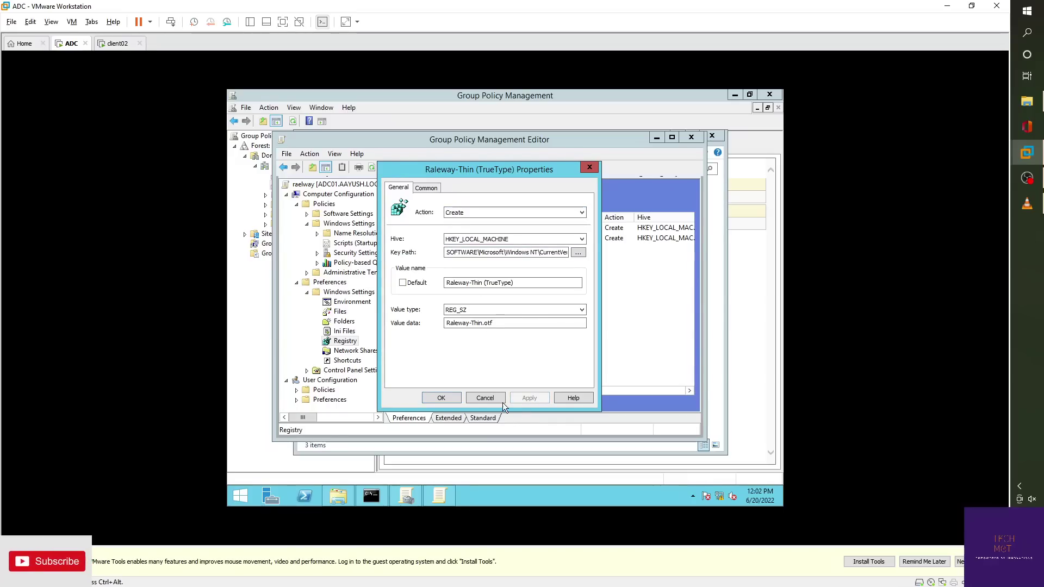
pyautogui.click(441, 401)
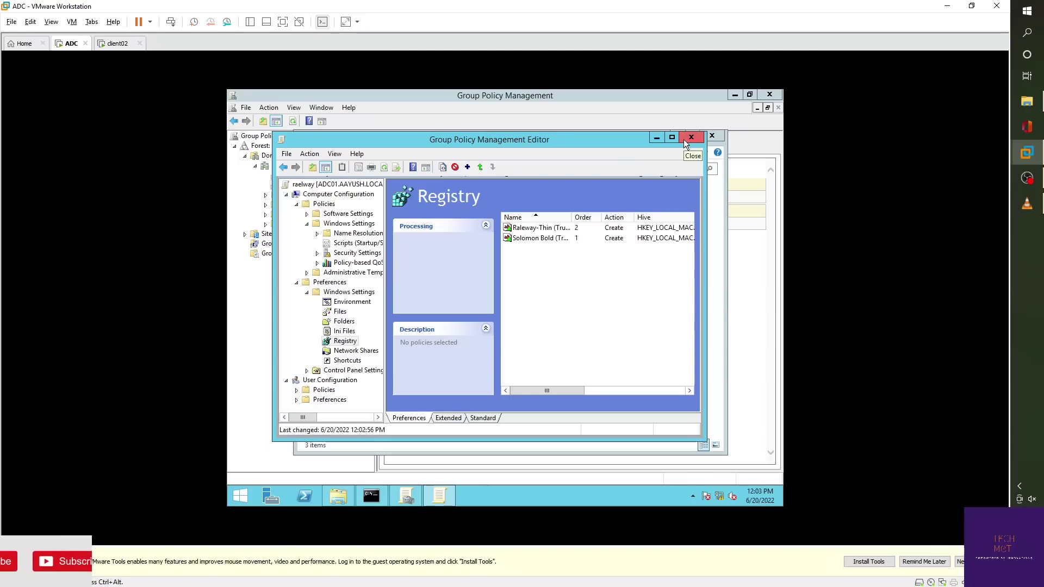
pyautogui.click(683, 139)
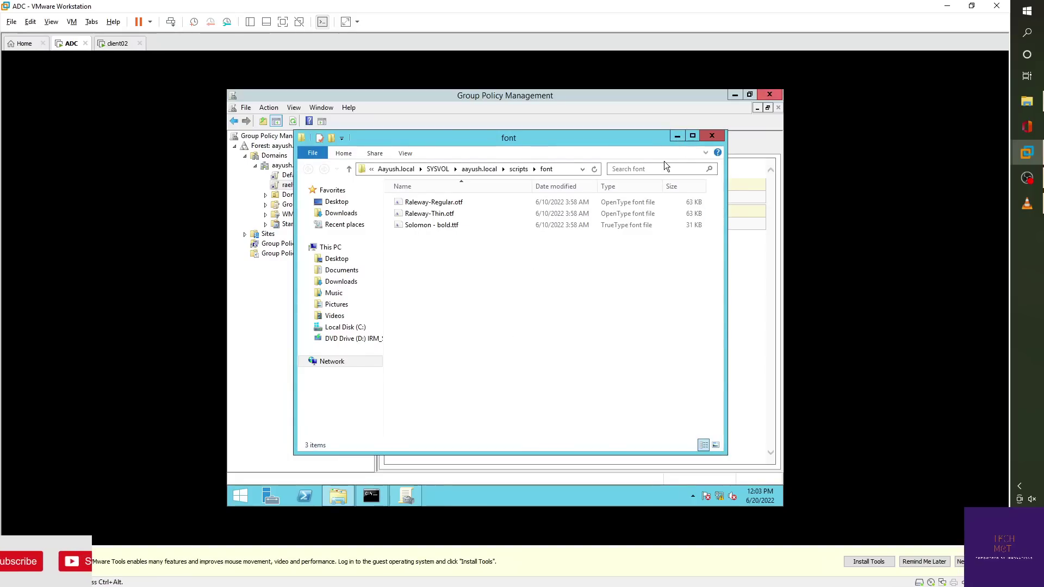
pyautogui.click(717, 139)
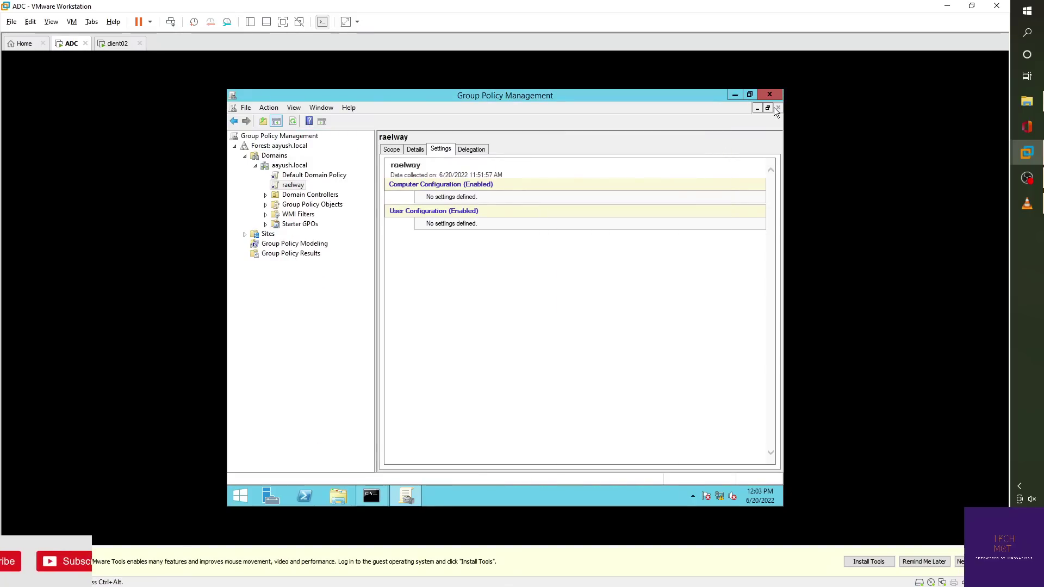
# Close Group Policy Management, run gpupdate /force on client02, and open Start.
pyautogui.click(777, 94)
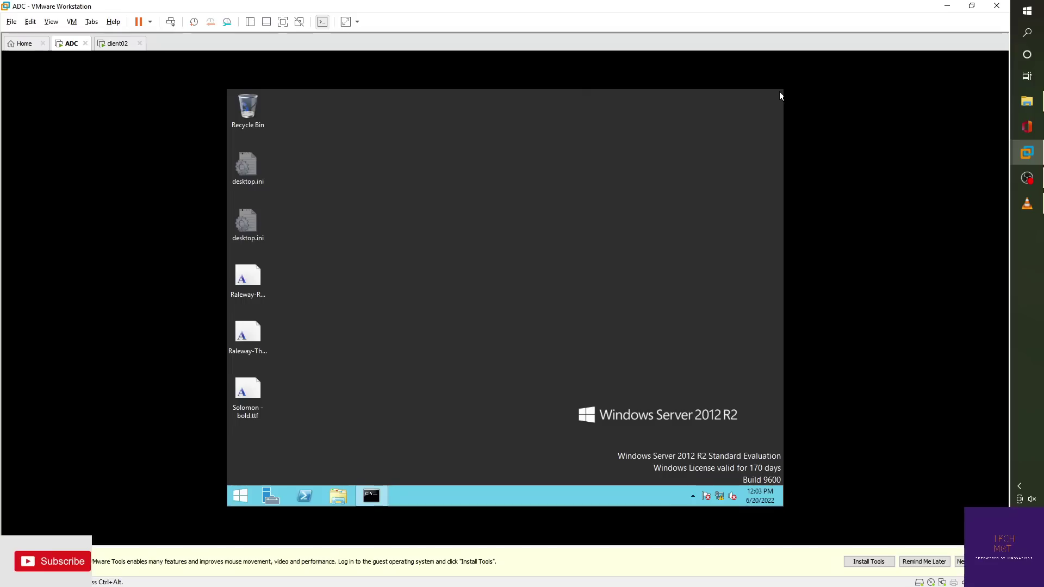
pyautogui.click(115, 44)
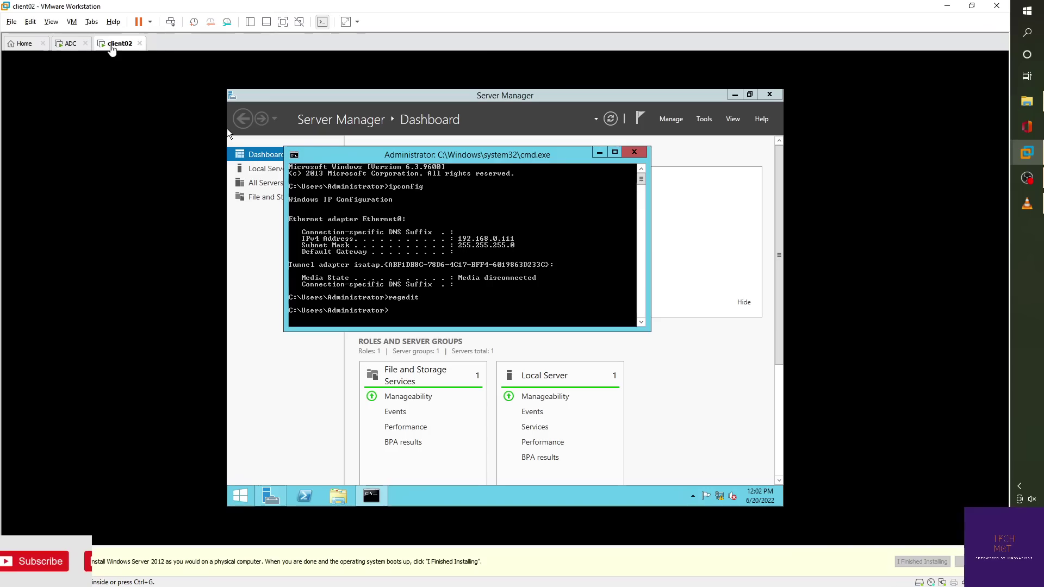
pyautogui.click(446, 293)
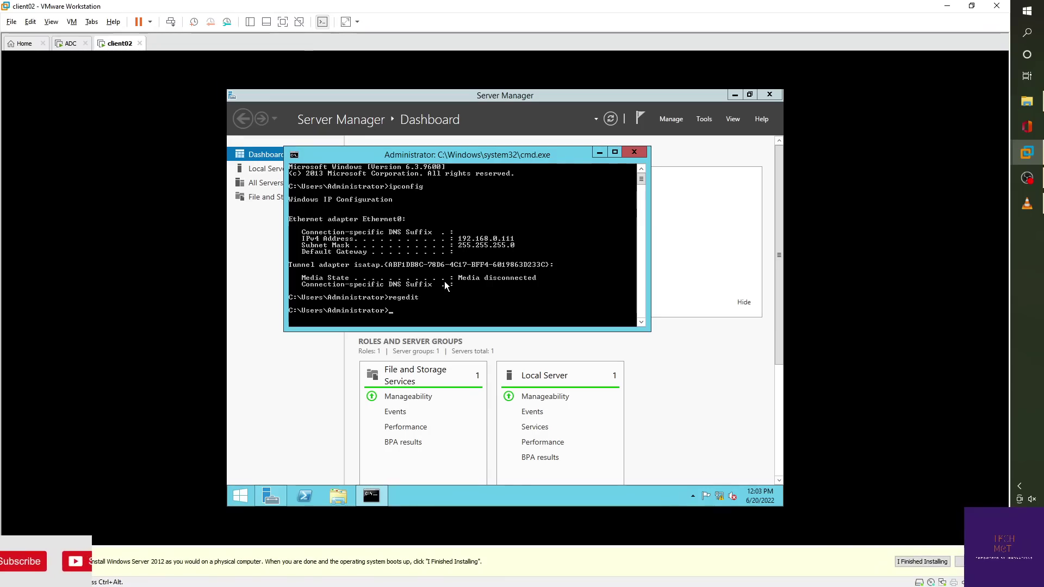
pyautogui.write('gpupdate')
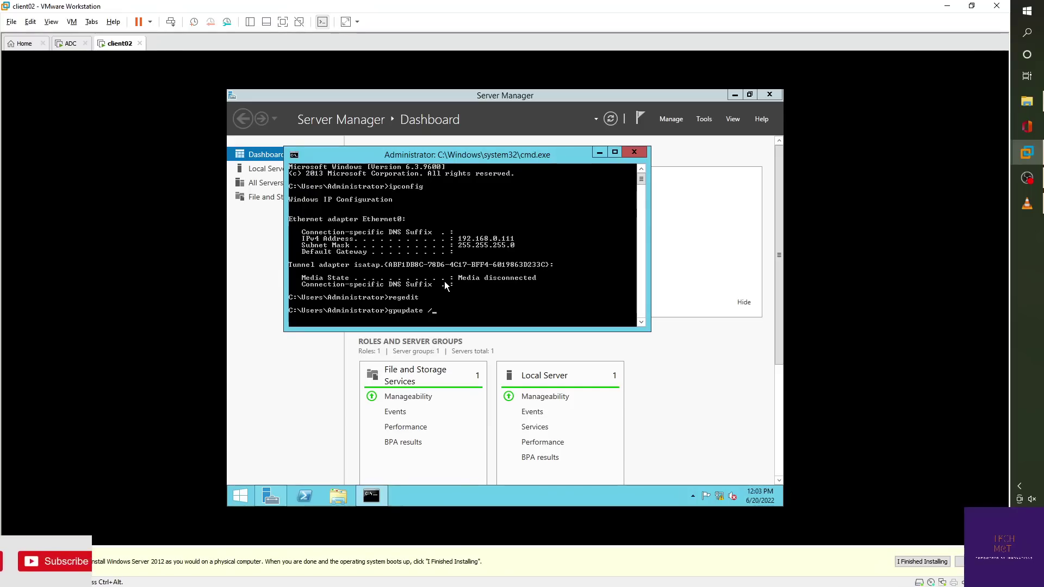
pyautogui.write(' /force')
pyautogui.press('Return')
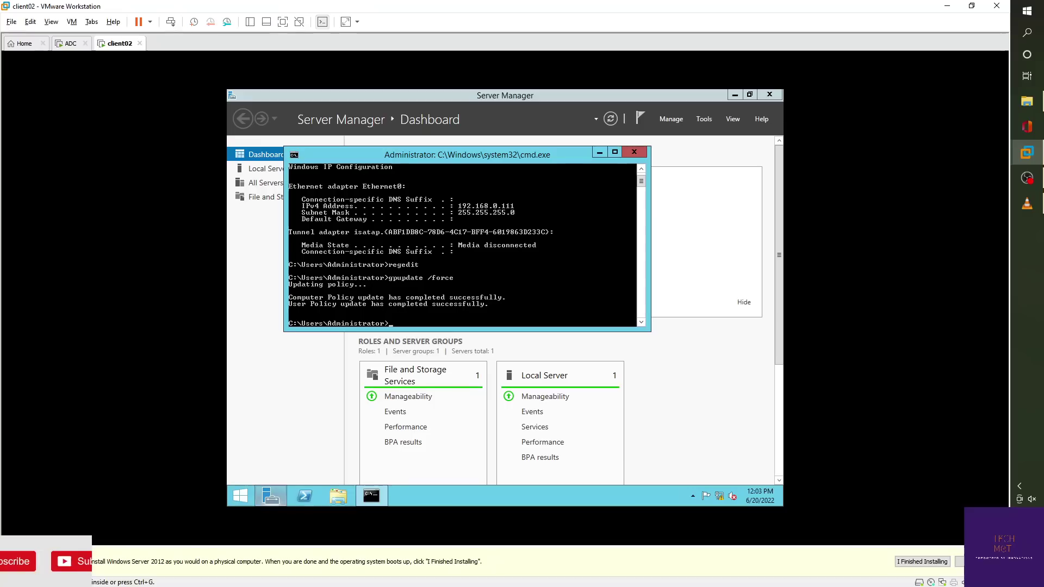
pyautogui.click(240, 497)
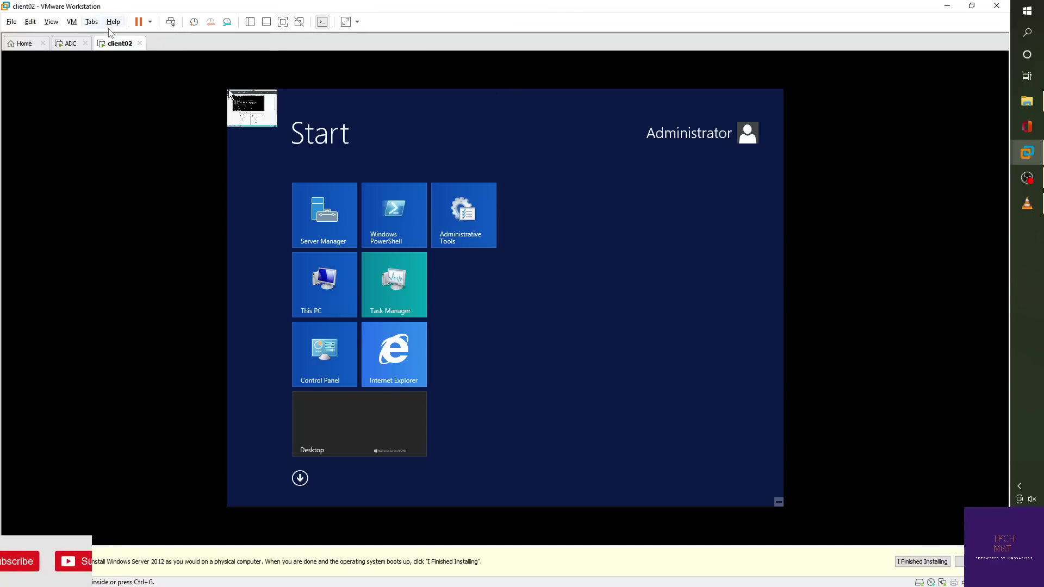
# Restart the client02 virtual machine.
pyautogui.rightClick(119, 49)
pyautogui.moveTo(146, 68)
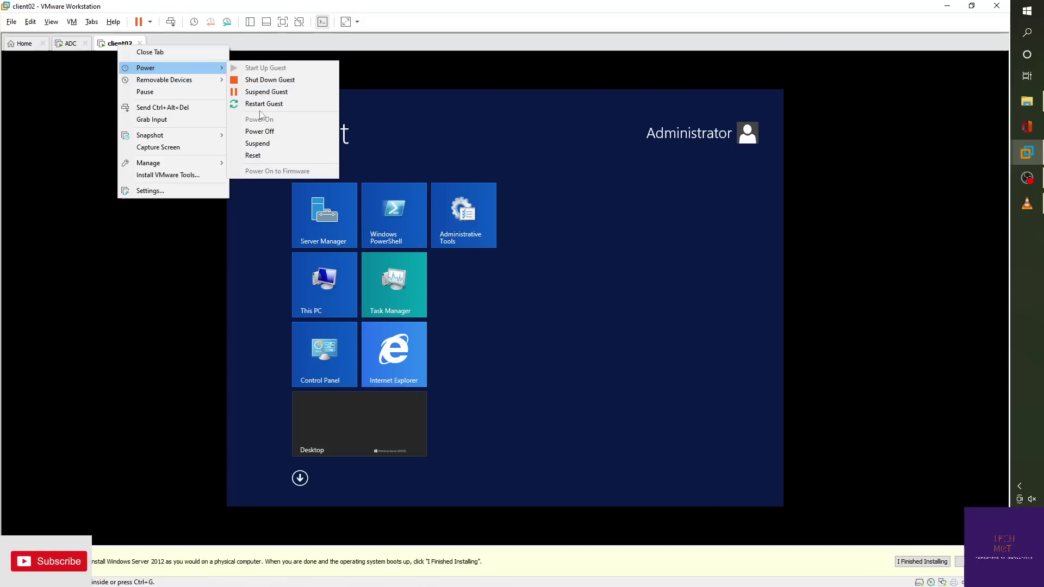
pyautogui.click(256, 104)
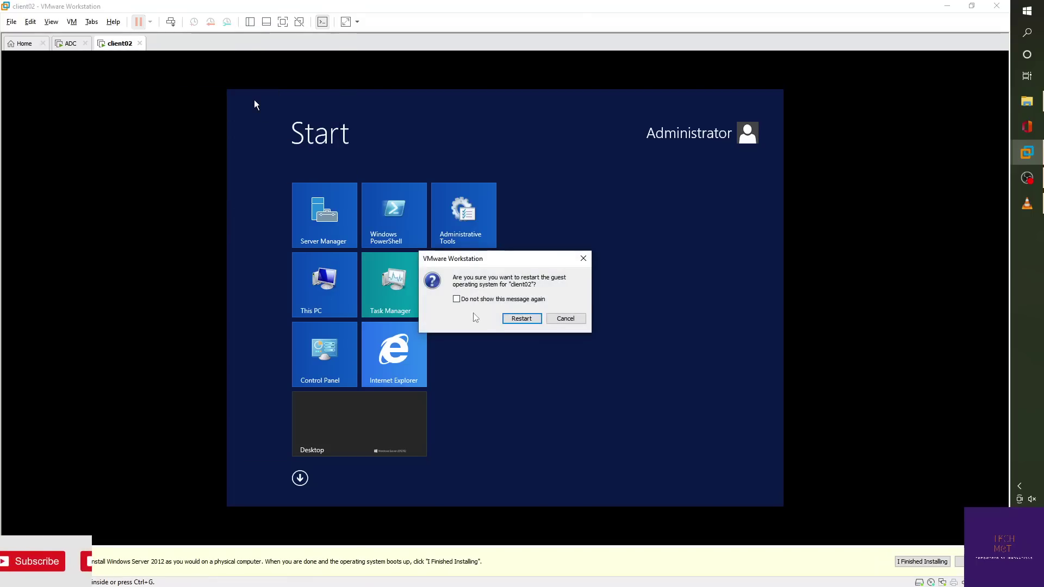
pyautogui.click(511, 319)
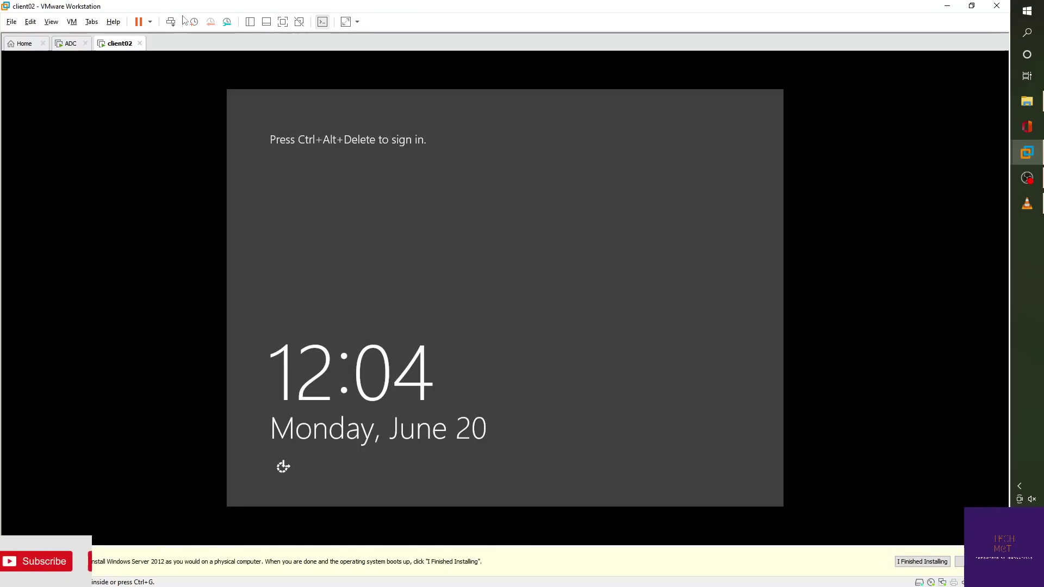
# Sign in as Administrator and dismiss the Shutdown Event Tracker.
pyautogui.click(170, 22)
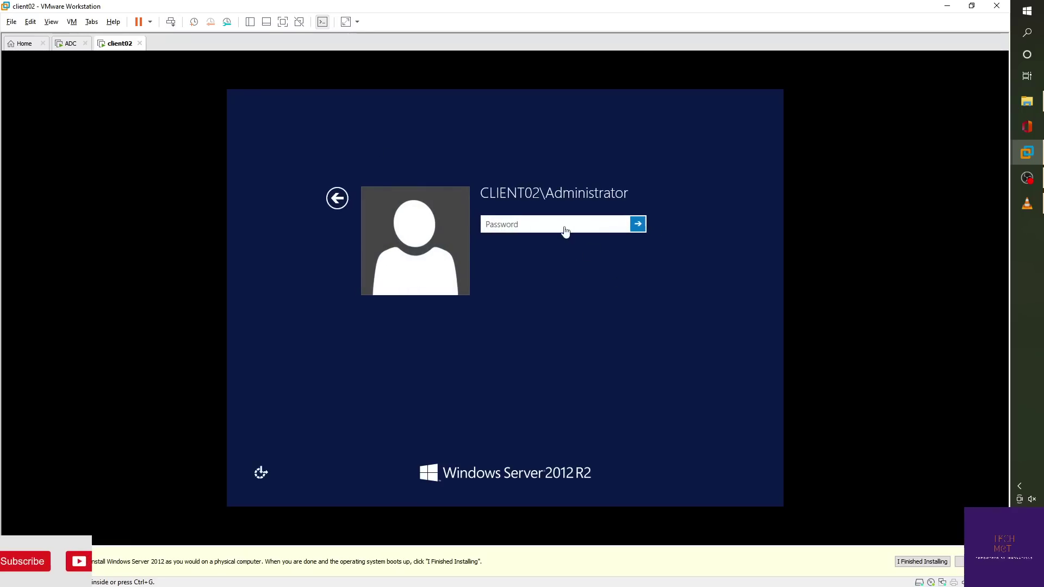
pyautogui.click(564, 230)
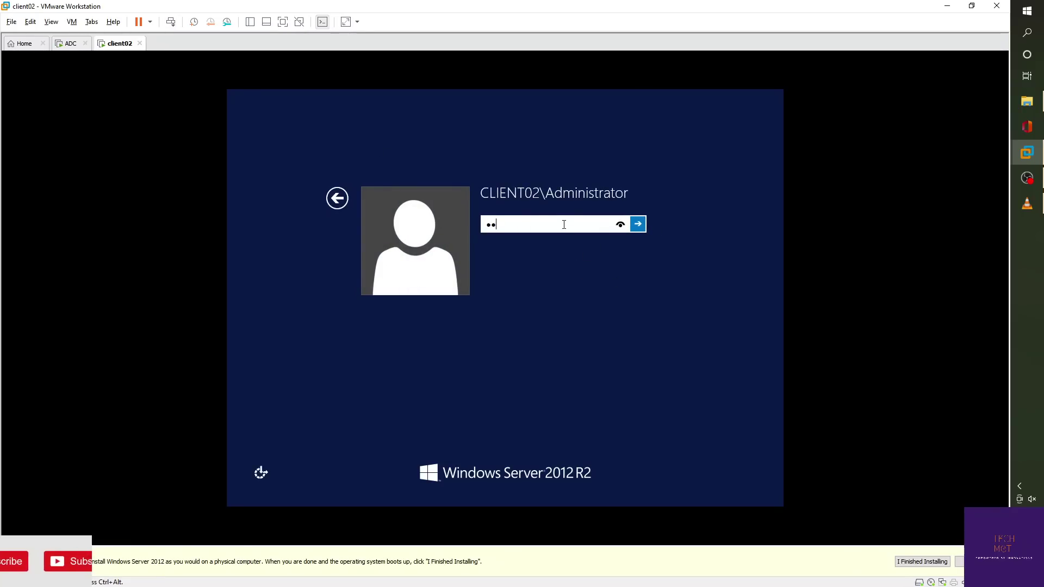
pyautogui.press('Return')
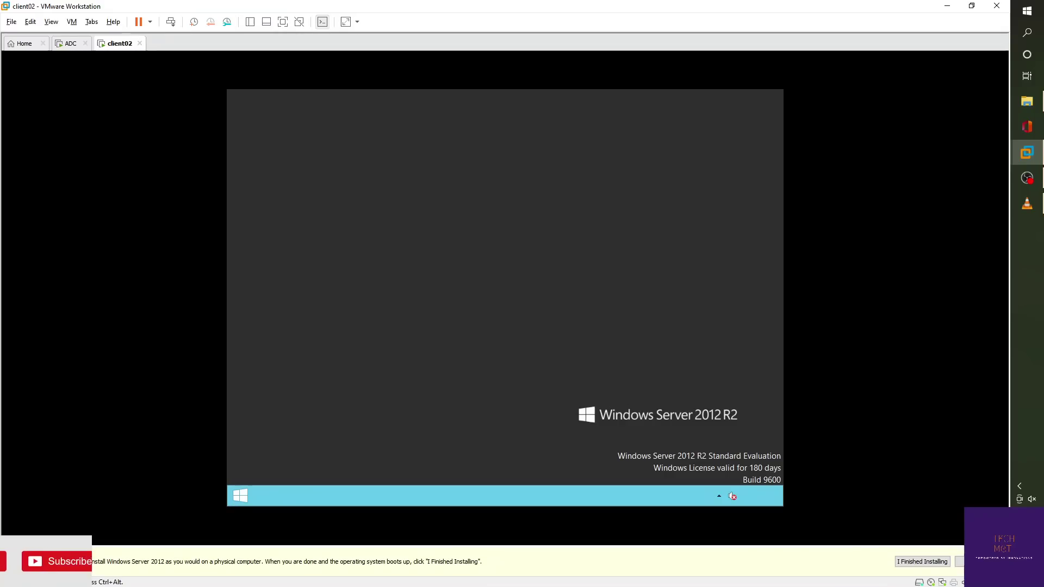
pyautogui.click(553, 370)
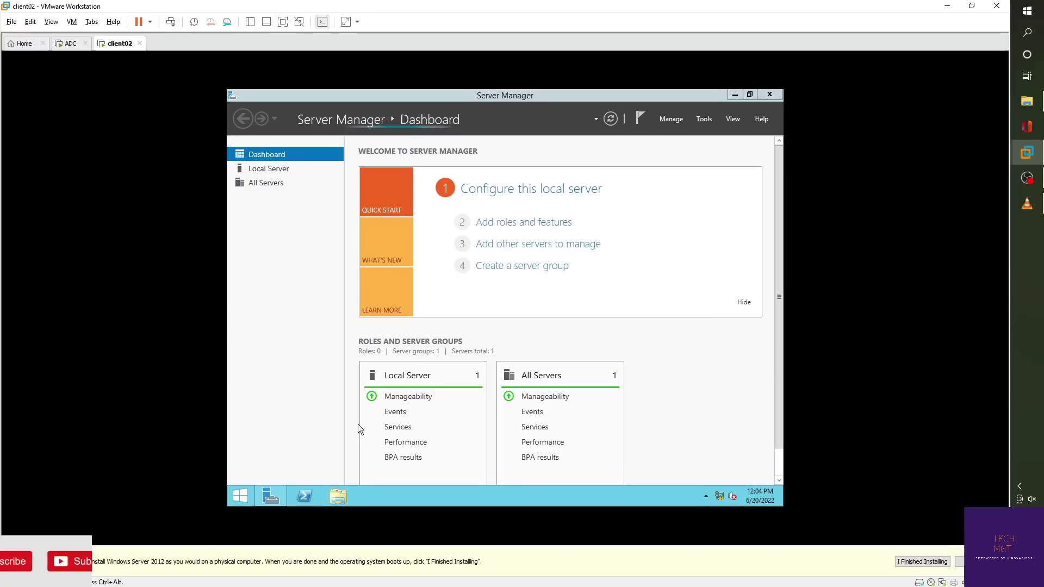
# Open This PC and browse into C:\Windows\Fonts.
pyautogui.doubleClick(332, 493)
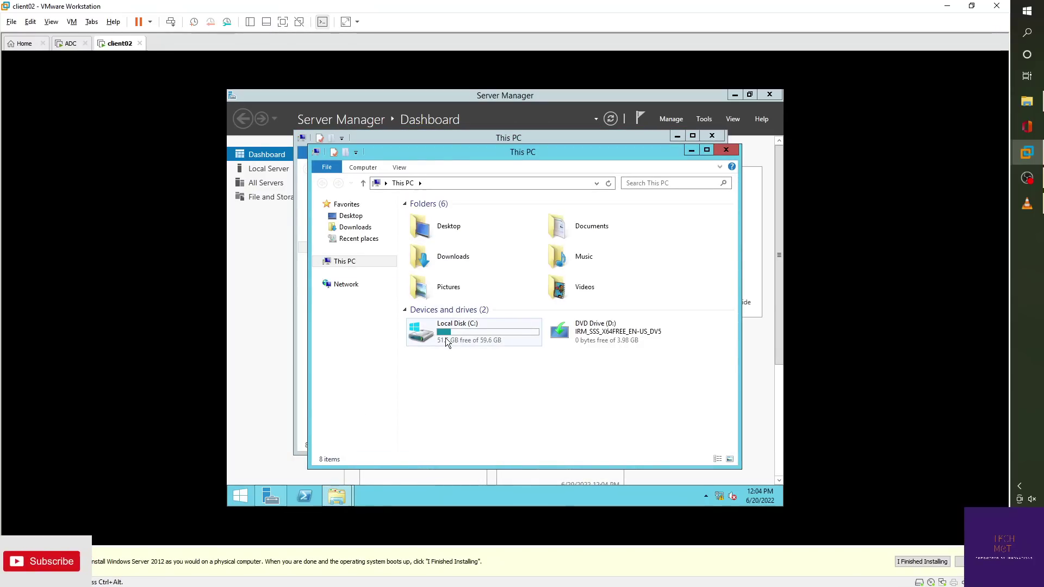
pyautogui.doubleClick(441, 332)
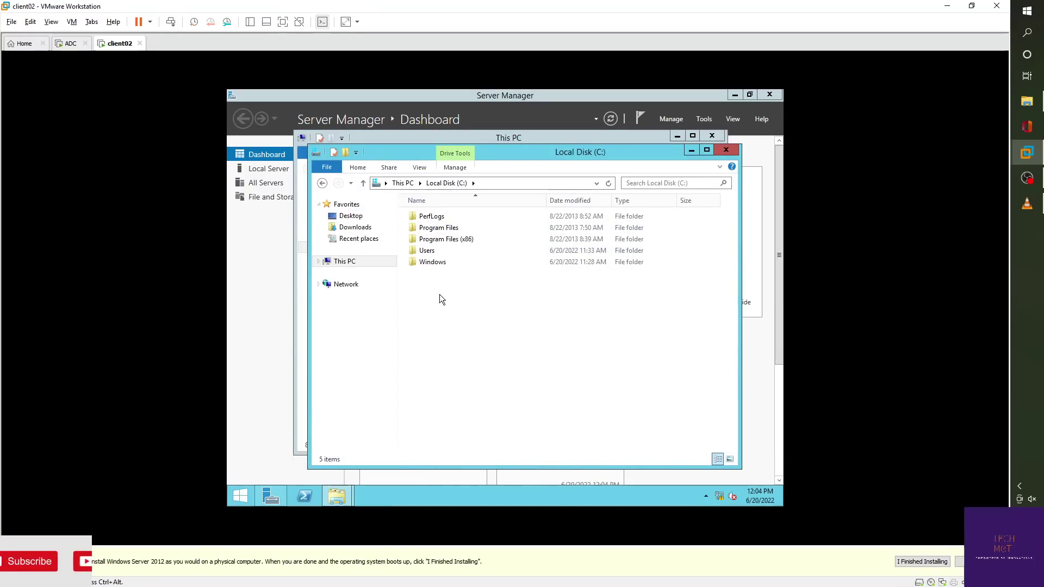
pyautogui.doubleClick(427, 264)
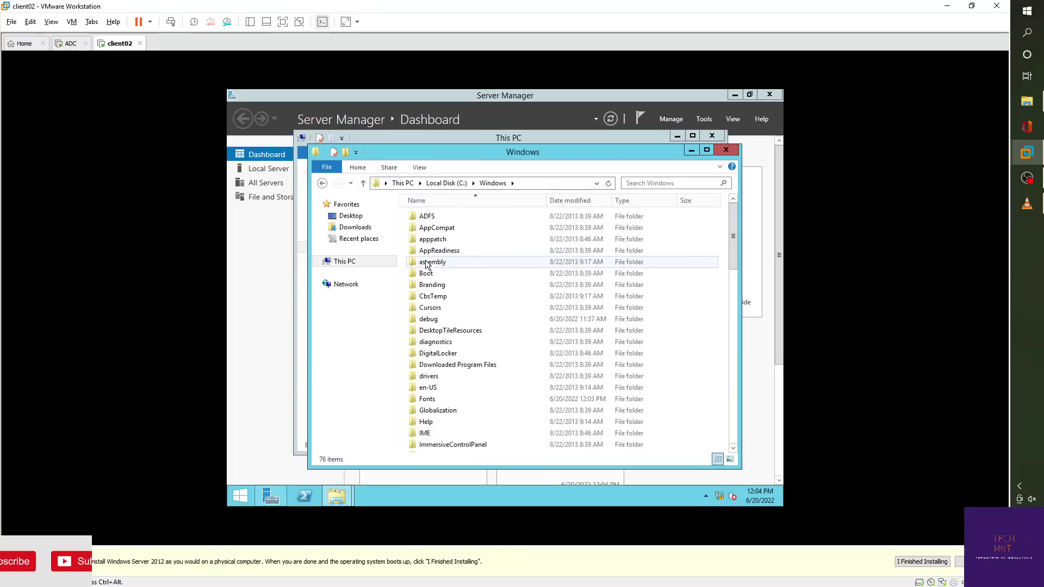
pyautogui.click(428, 402)
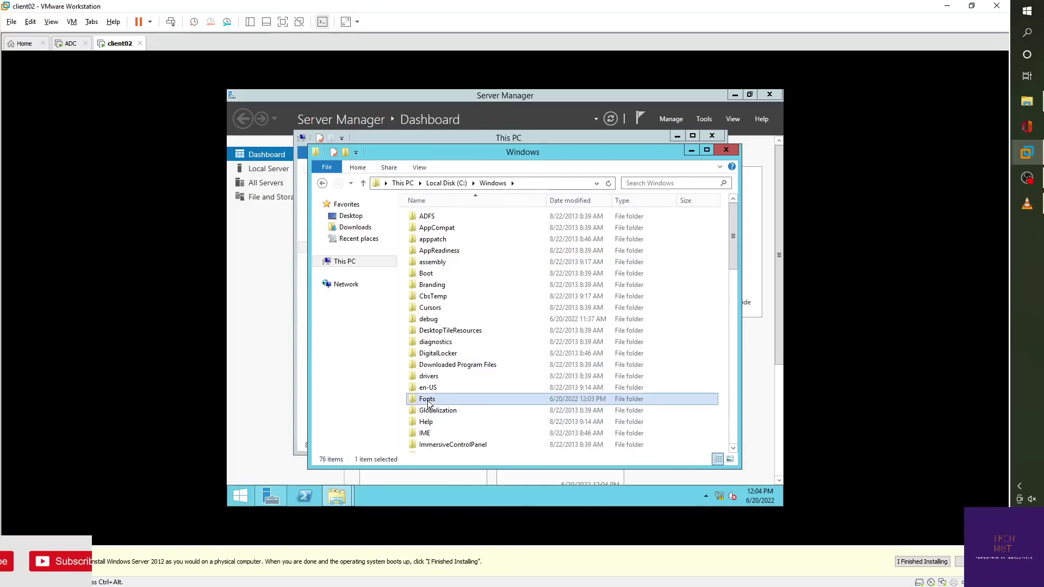
pyautogui.doubleClick(428, 403)
# Jump to the Solomon - bold and Raleway-Thin font files in the Fonts folder.
pyautogui.click(420, 342)
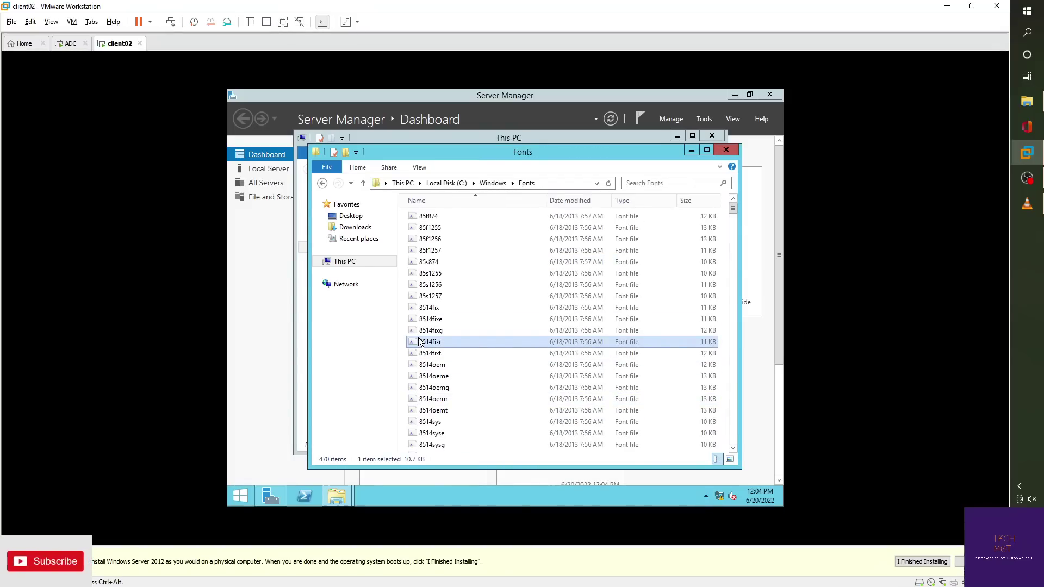
pyautogui.write('sol')
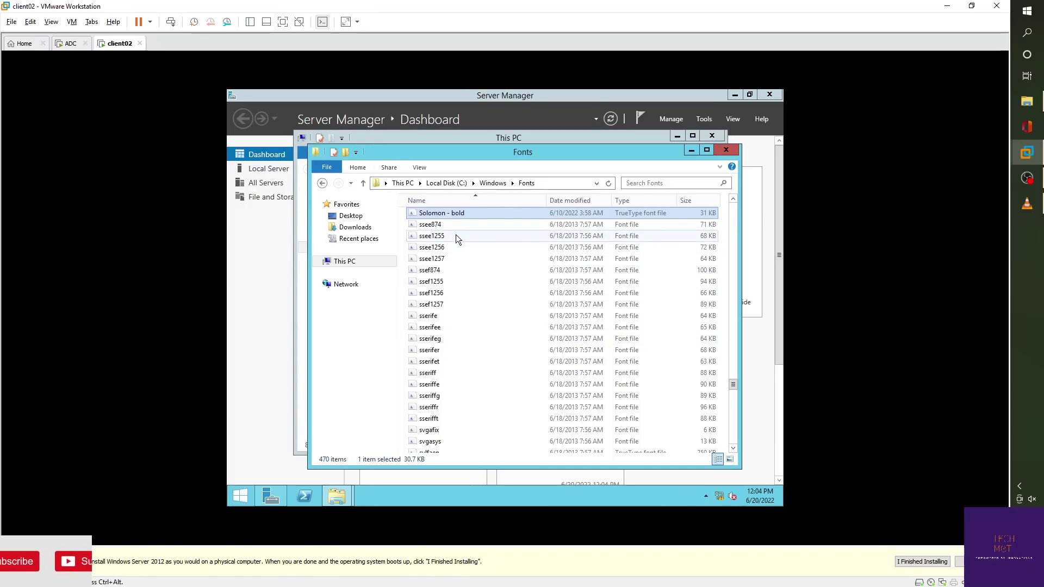
pyautogui.scroll(1, 451, 223)
pyautogui.scroll(1, 451, 223)
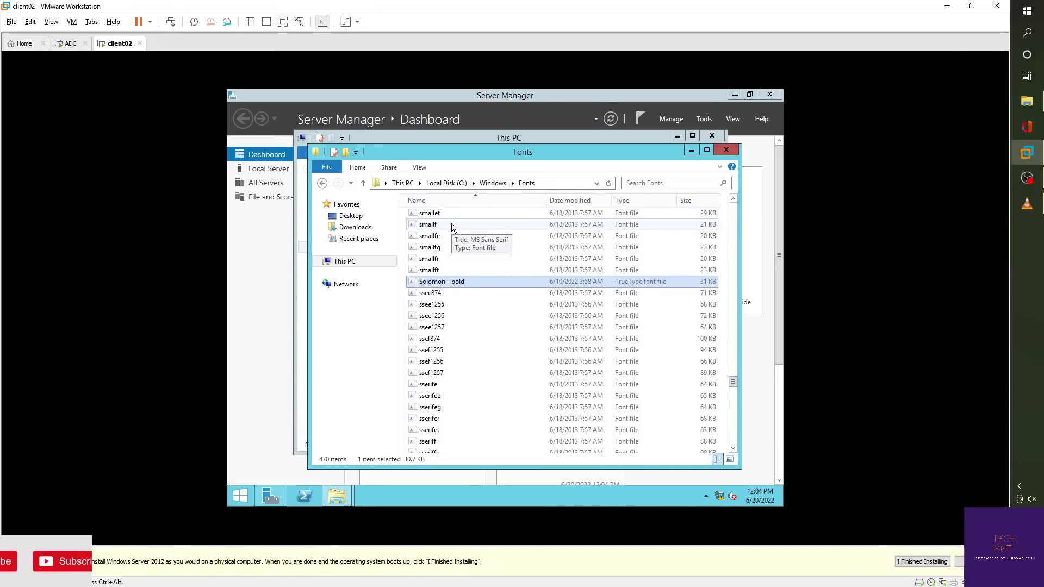
pyautogui.write('r')
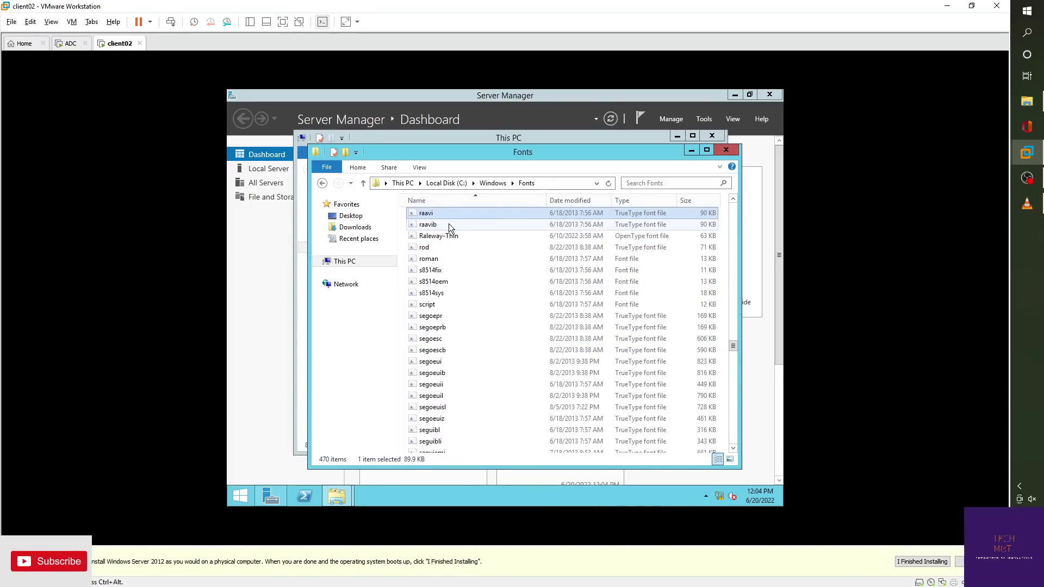
pyautogui.click(442, 237)
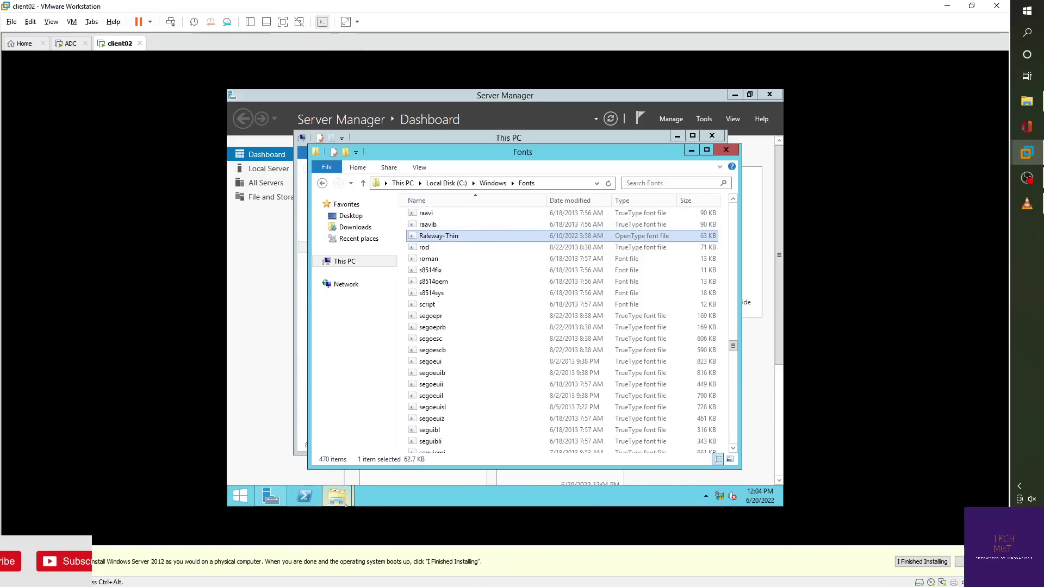
pyautogui.rightClick(239, 498)
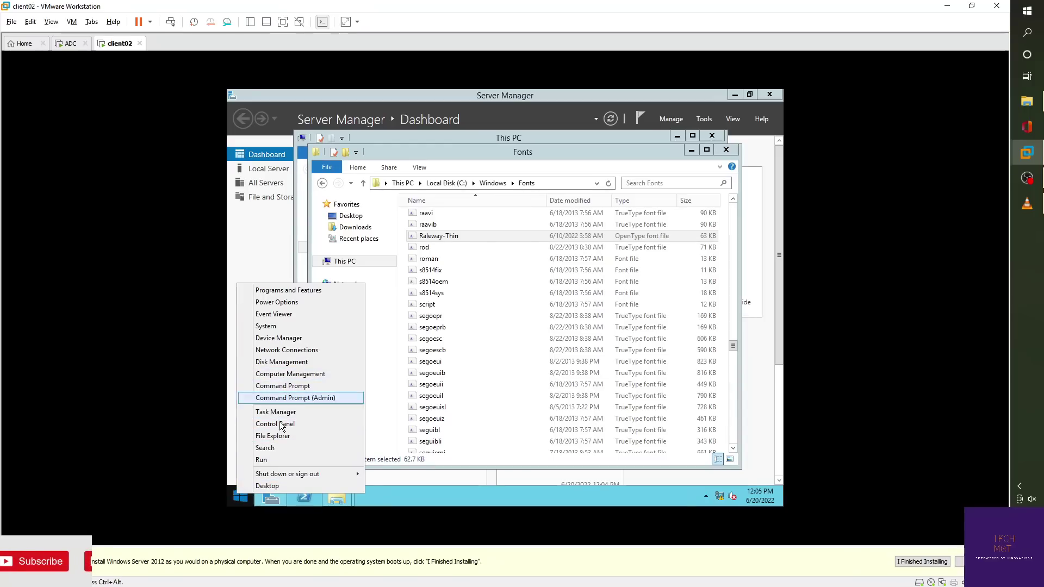
# Launch Registry Editor from Run and find the Raleway-Thin and Solomon Bold Fonts entries.
pyautogui.click(262, 460)
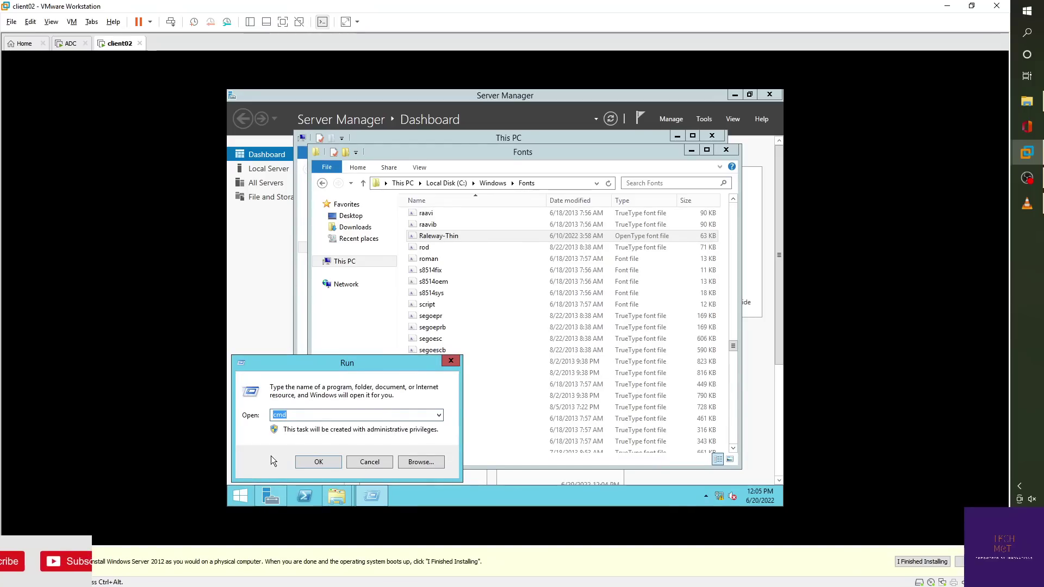
pyautogui.write('regedit')
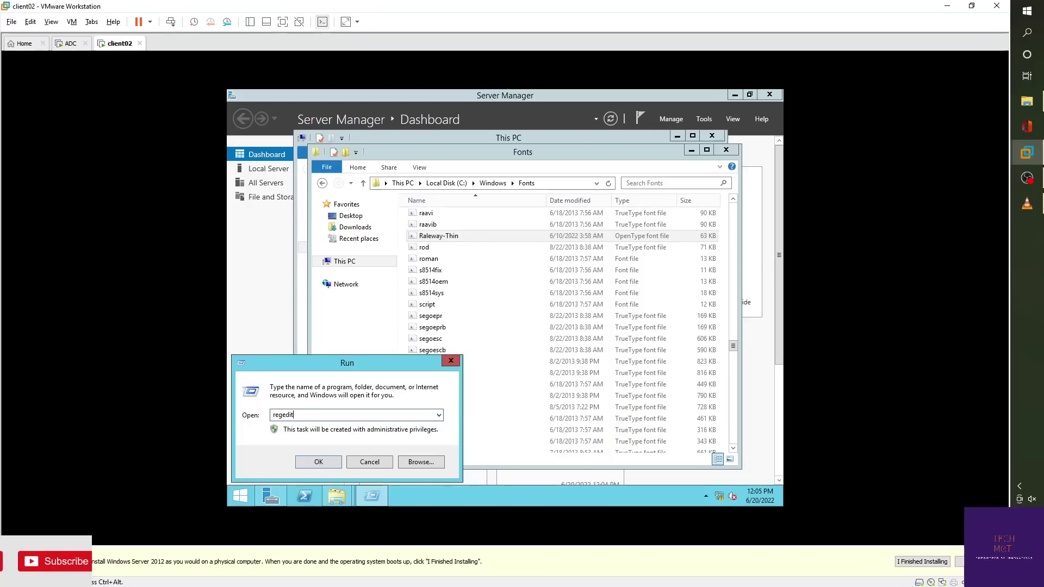
pyautogui.press('Return')
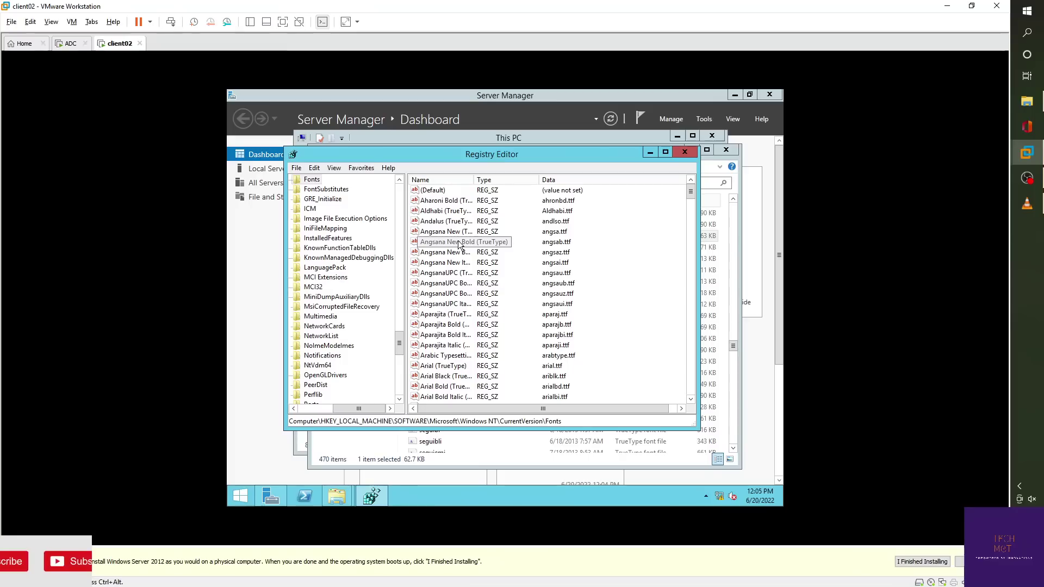
pyautogui.press('r')
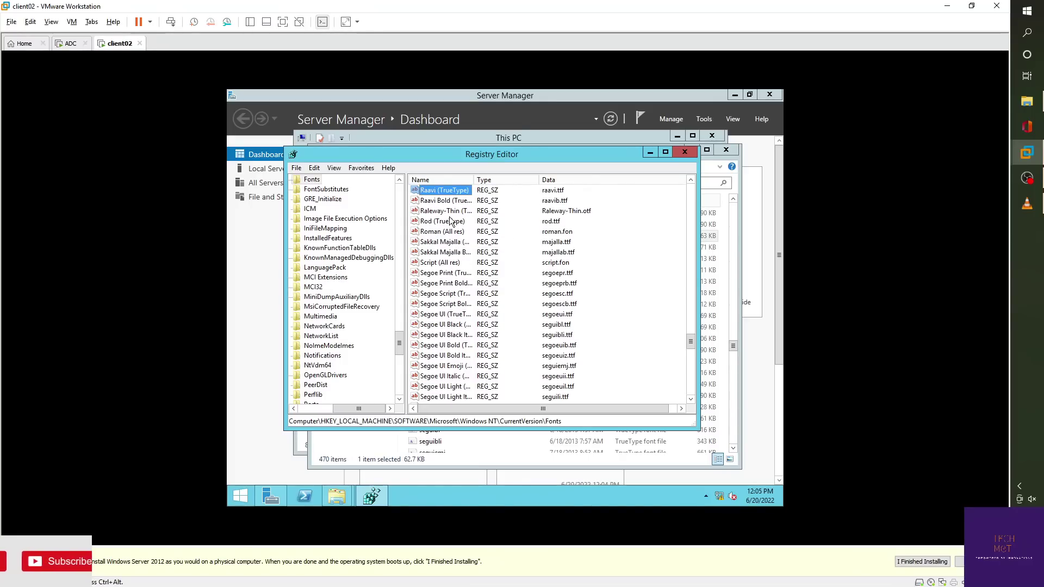
pyautogui.click(450, 213)
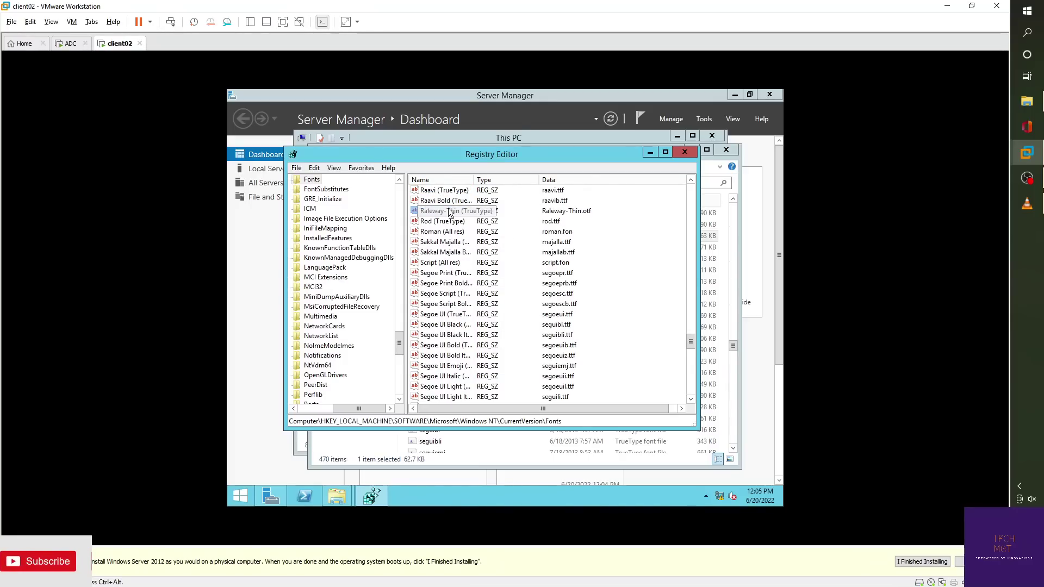
pyautogui.click(440, 313)
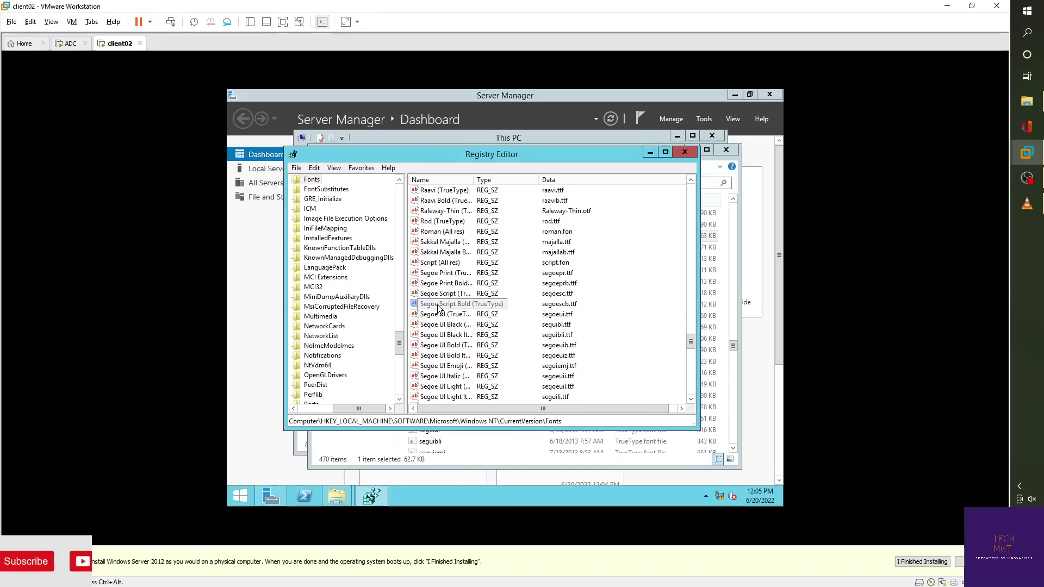
pyautogui.scroll(-3, 442, 326)
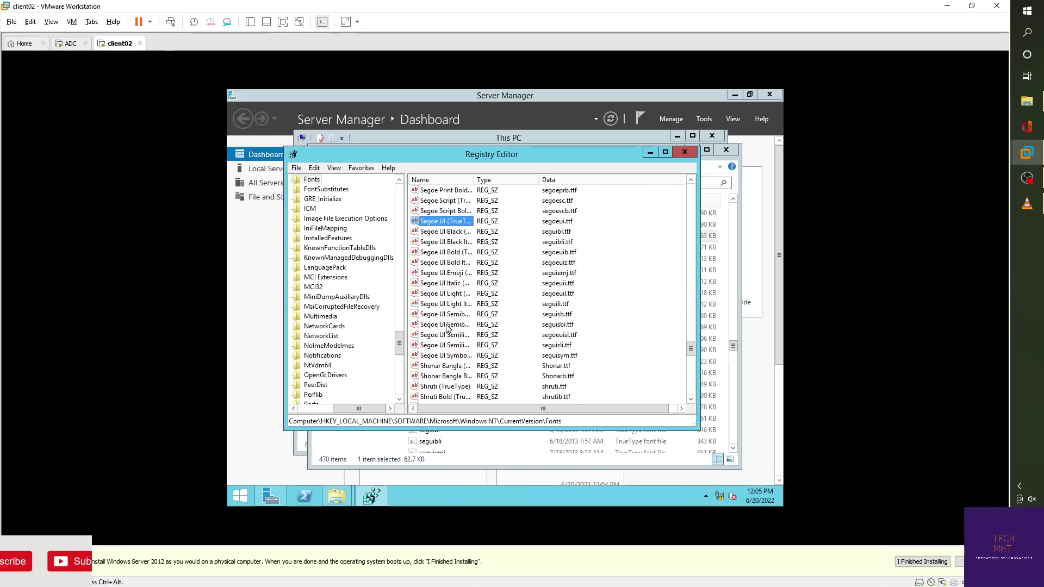
pyautogui.scroll(-3, 442, 370)
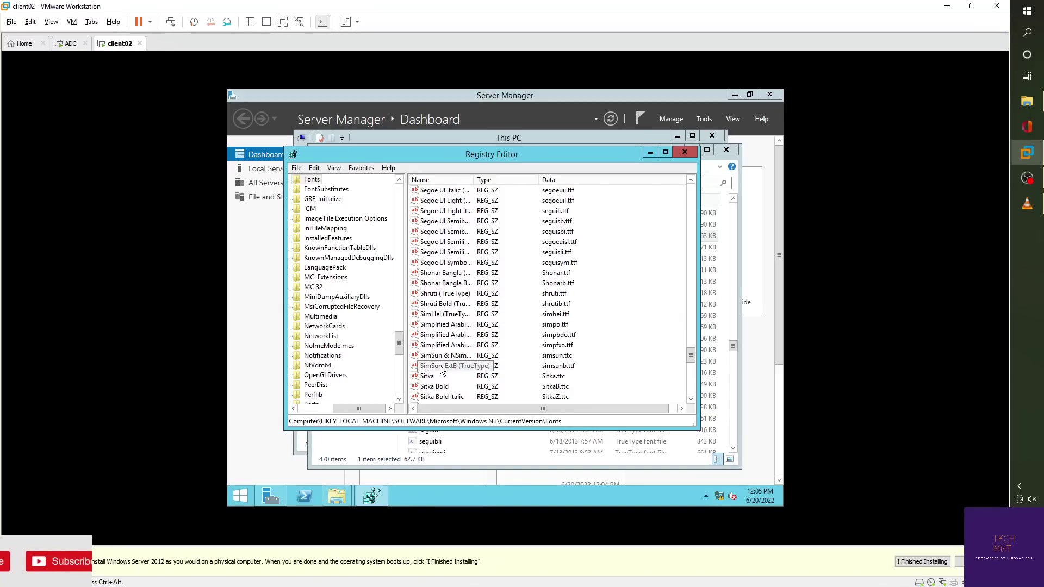
pyautogui.scroll(-3, 439, 367)
pyautogui.click(432, 346)
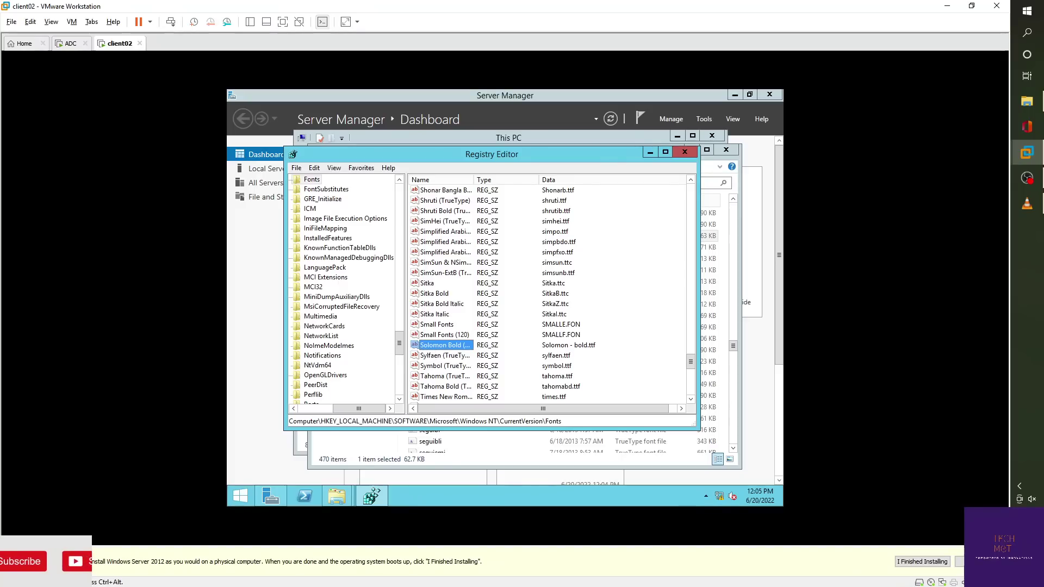
# Launch Notepad from Start search and type 'sol' in its Format > Font dialog.
pyautogui.click(240, 496)
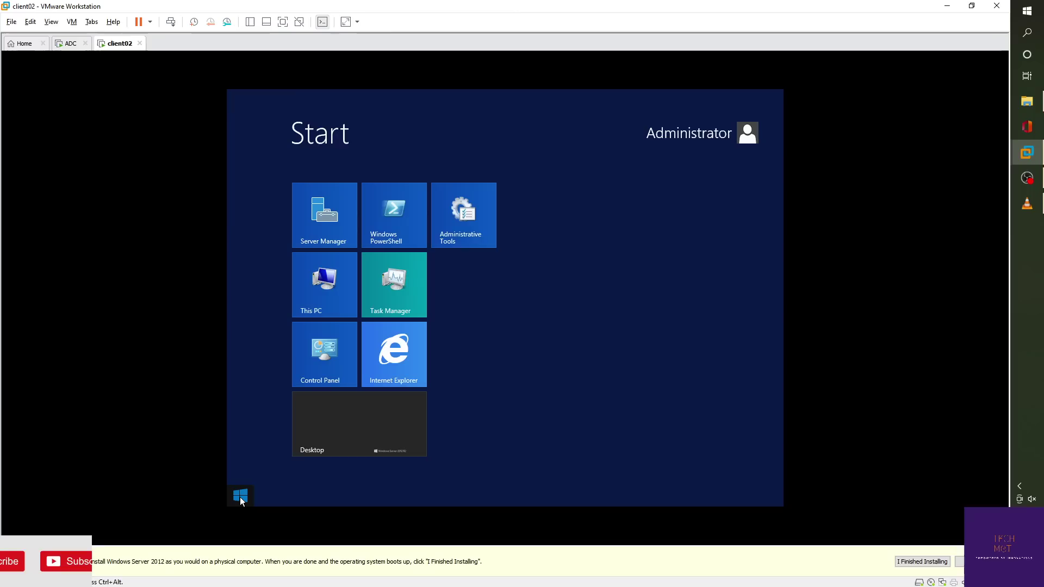
pyautogui.write('notepad')
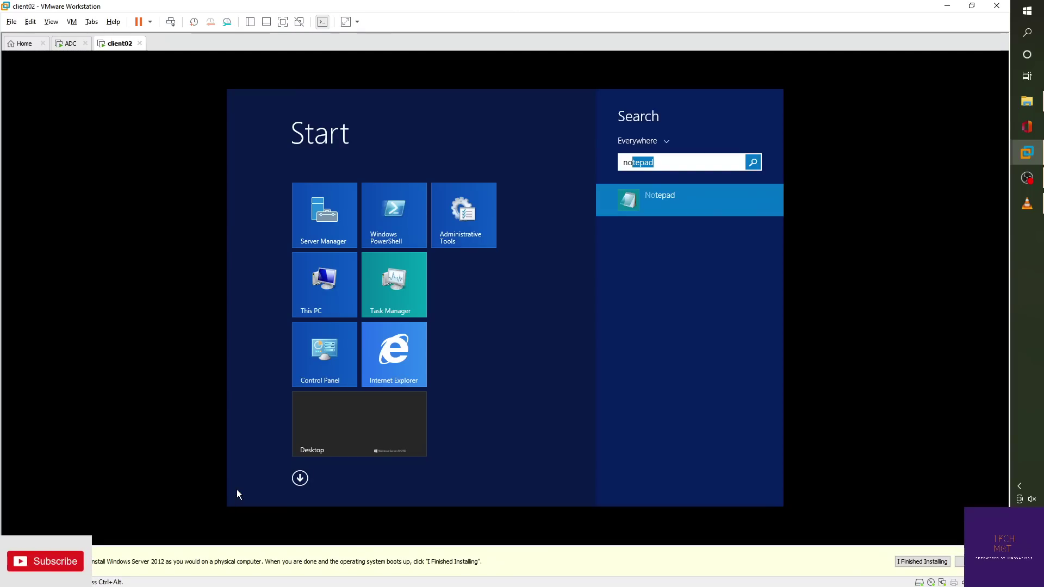
pyautogui.press('Return')
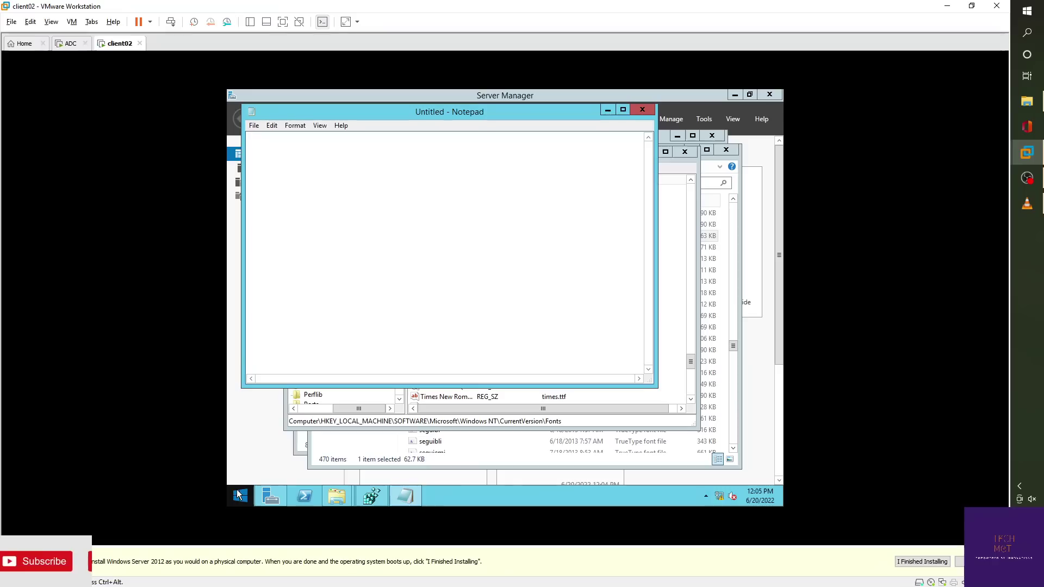
pyautogui.click(253, 126)
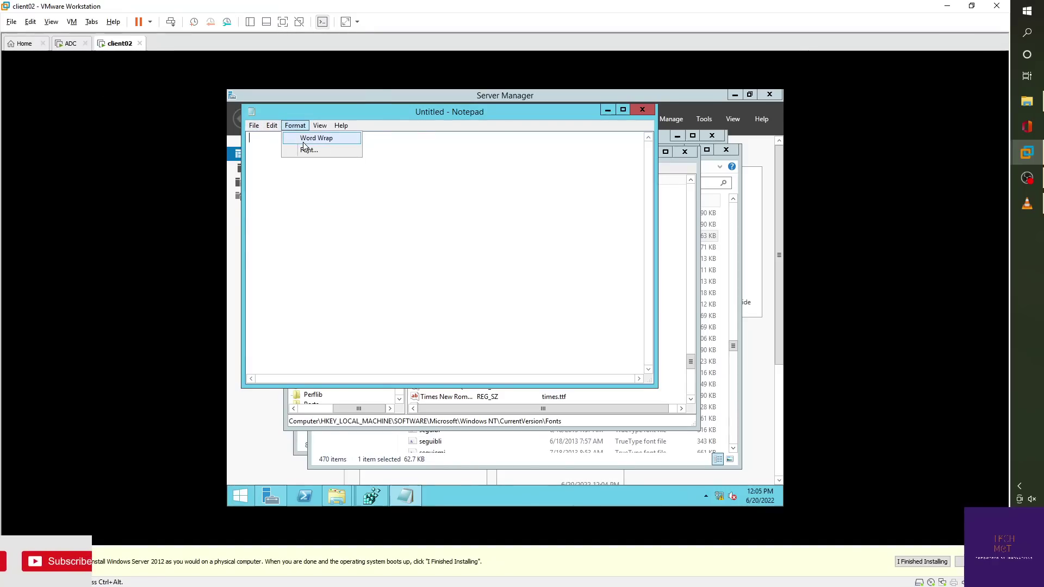
pyautogui.click(305, 157)
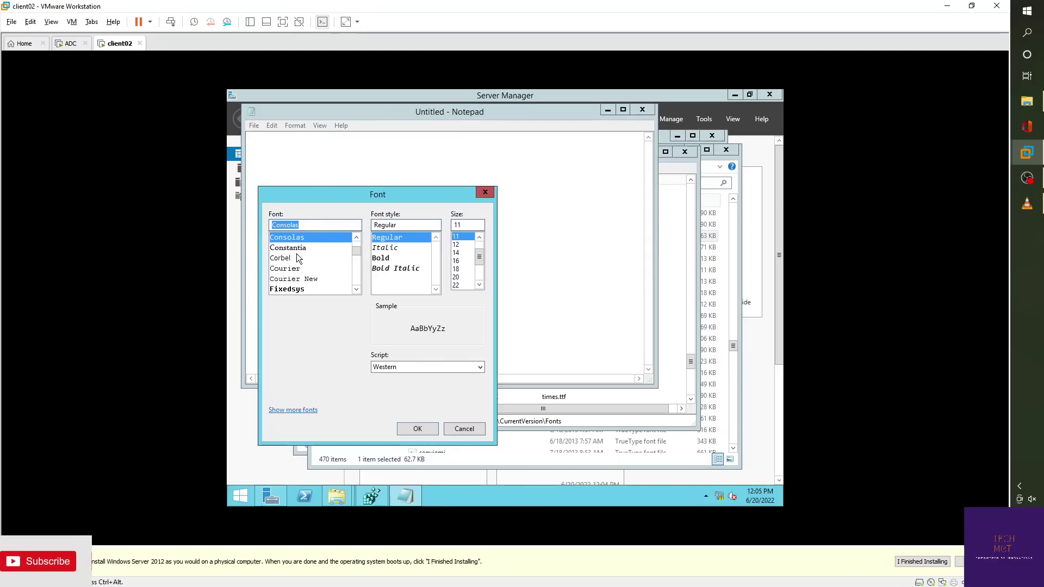
pyautogui.write('sol')
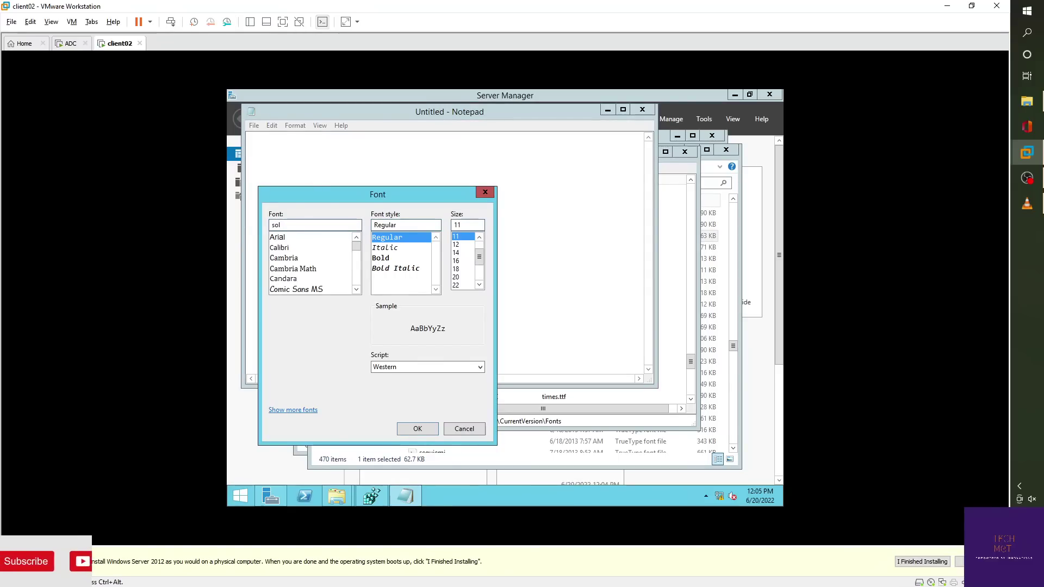